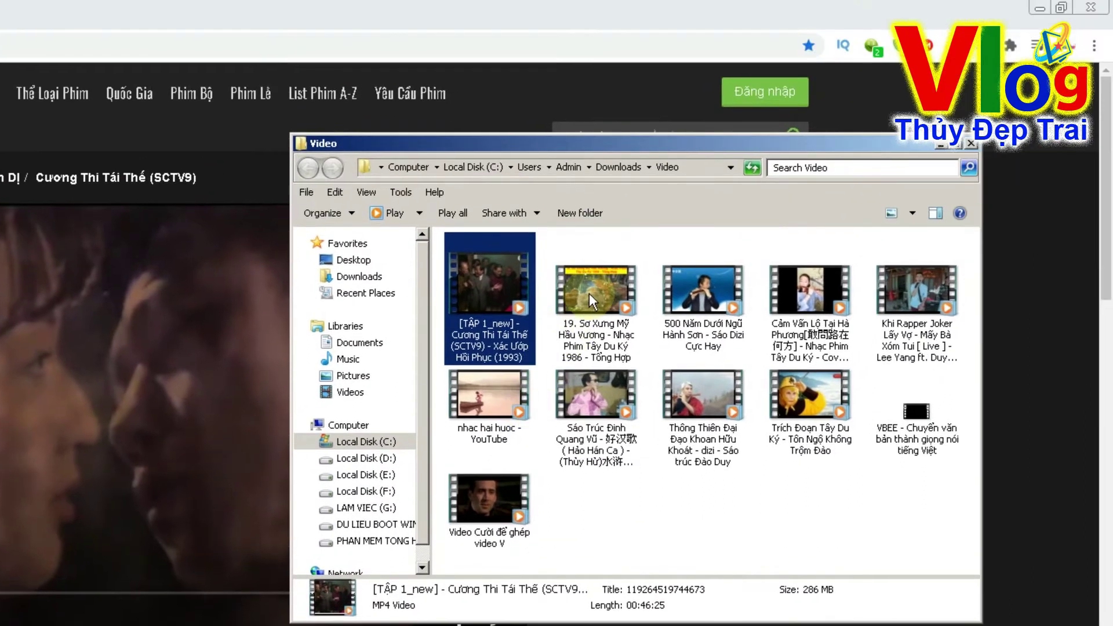
# - Delete every video in the Downloads Video folder except the "[TẬP 1_new] - Cương Thi Tái Thế" file
pyautogui.click(630, 200)
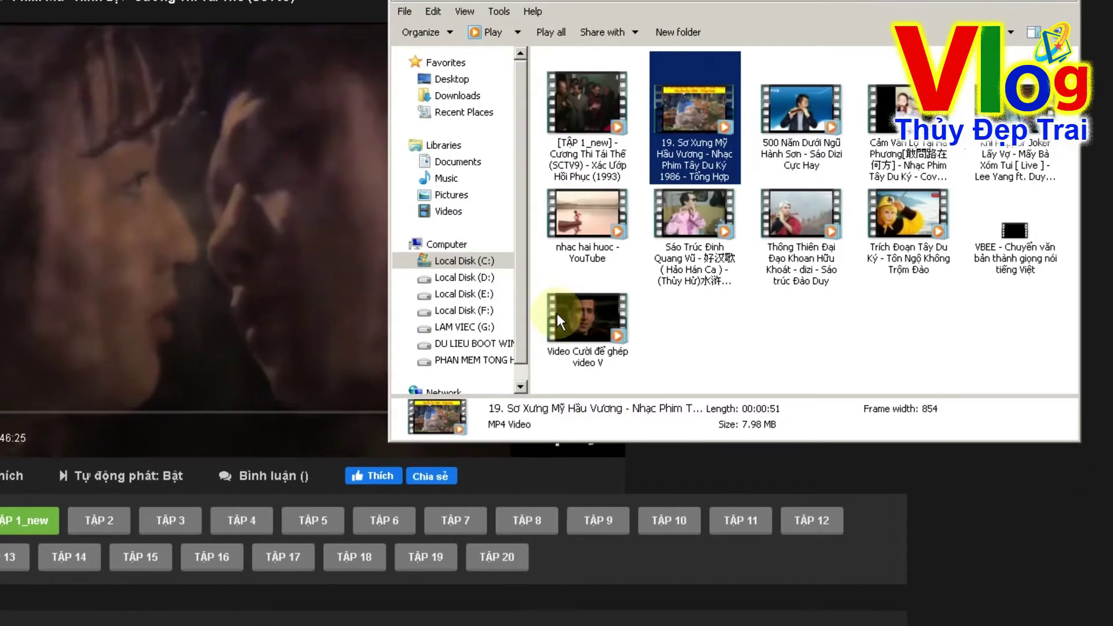
pyautogui.keyDown('shift'); pyautogui.click(558, 321); pyautogui.keyUp('shift')
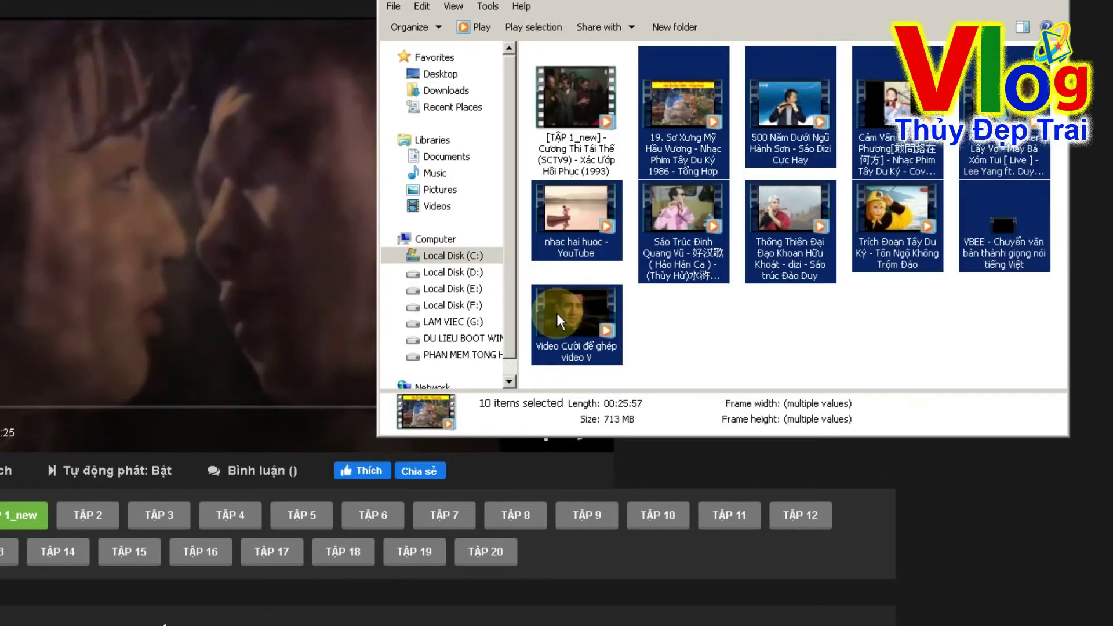
pyautogui.press('Delete')
pyautogui.click(358, 288)
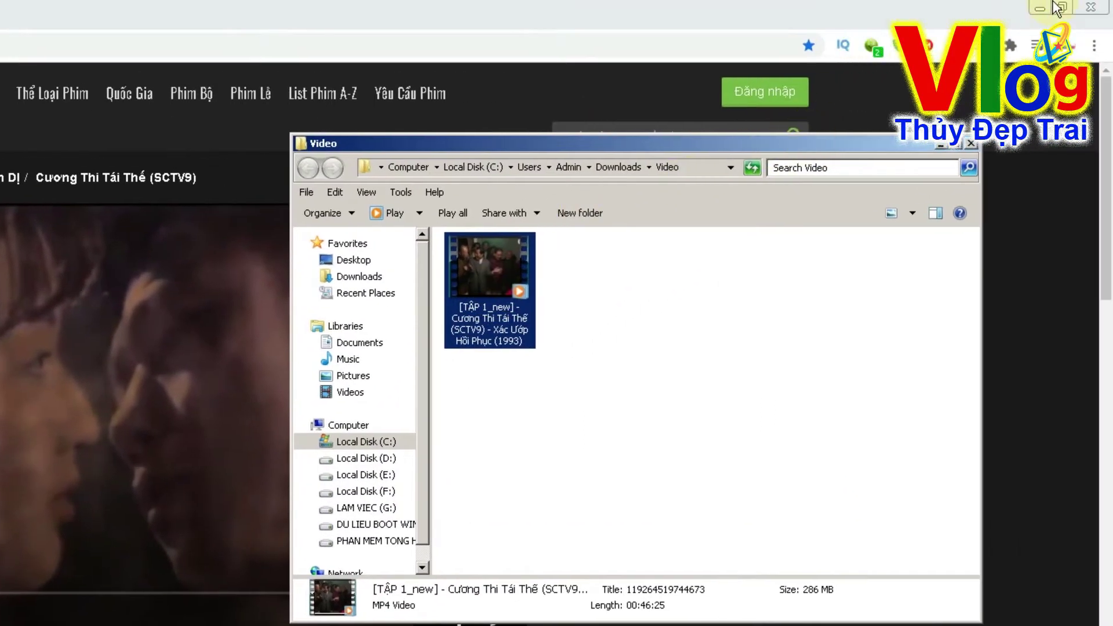
# - Minimize the browser, refresh the desktop and launch Wondershare Filmora9
pyautogui.click(1054, 6)
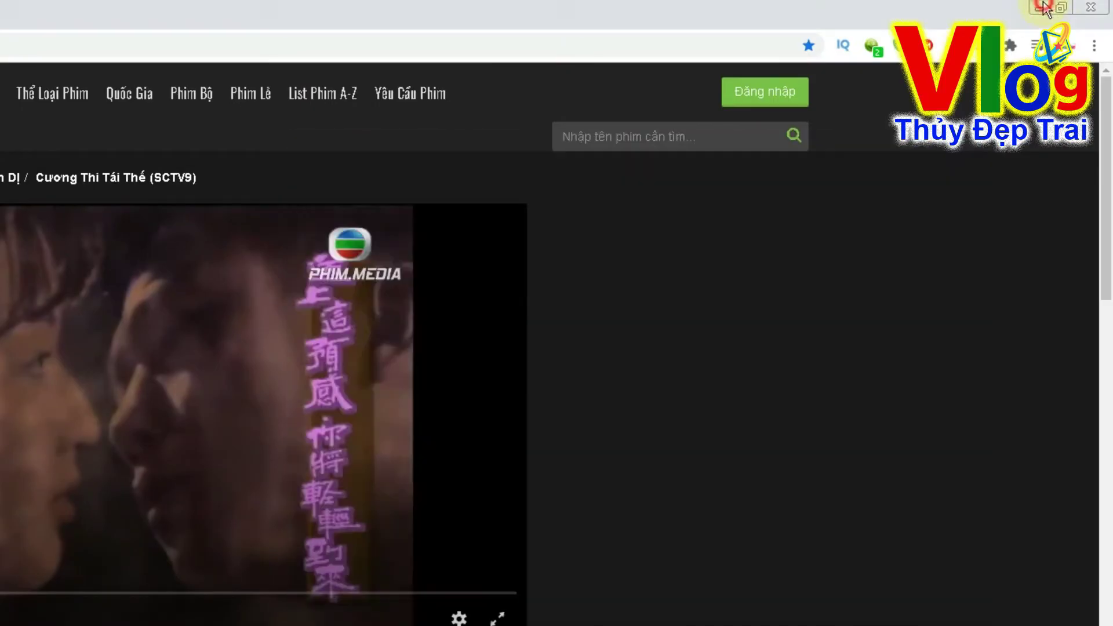
pyautogui.click(1039, 8)
pyautogui.rightClick(558, 316)
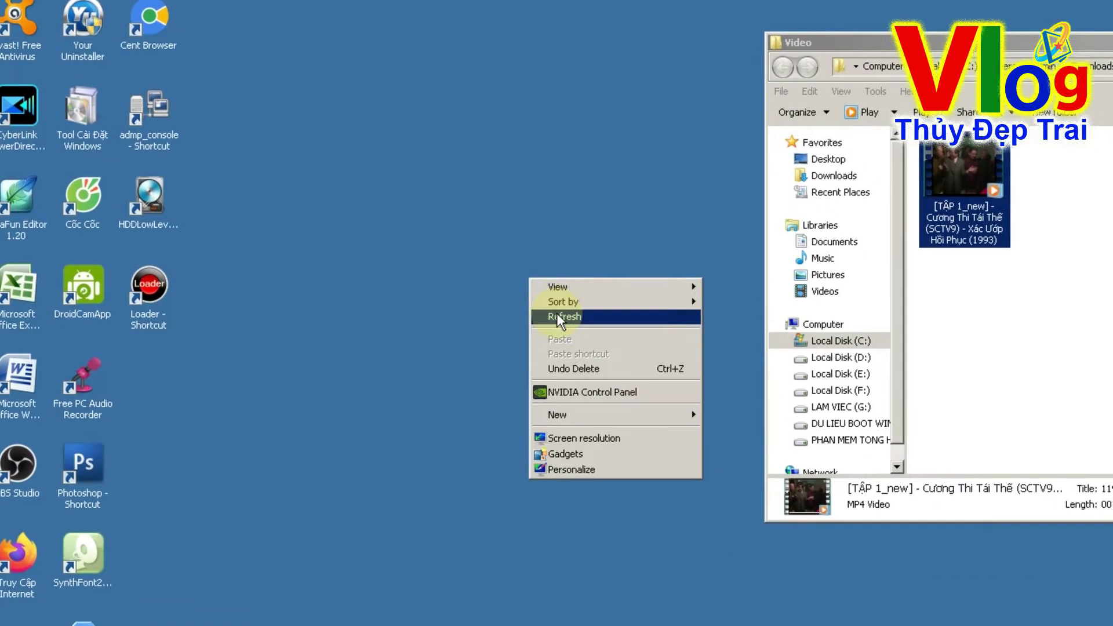
pyautogui.click(591, 352)
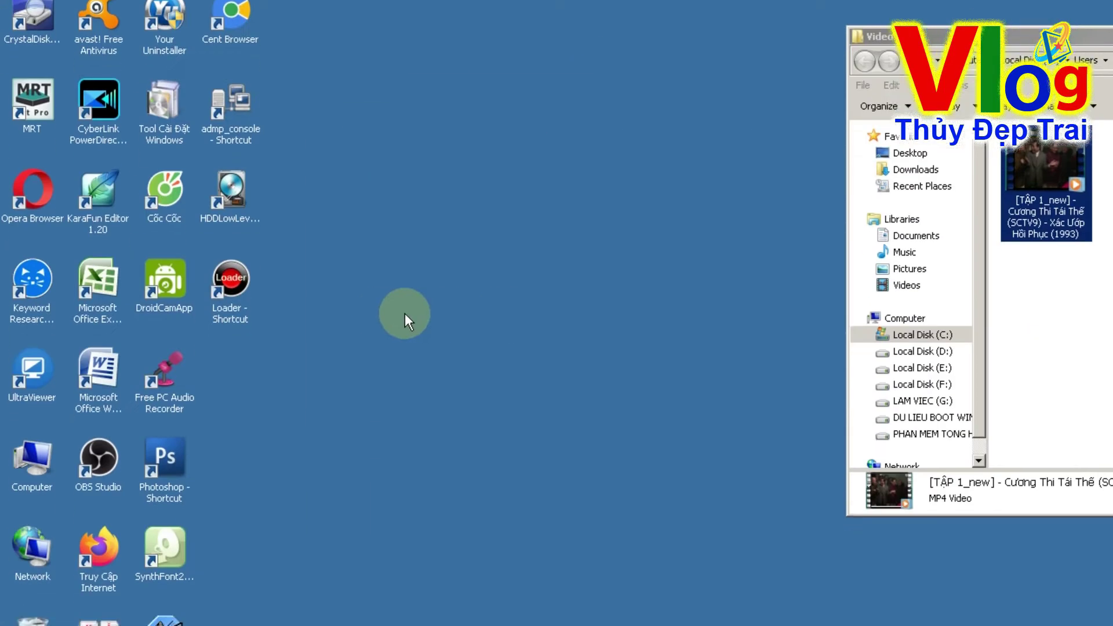
pyautogui.doubleClick(171, 31)
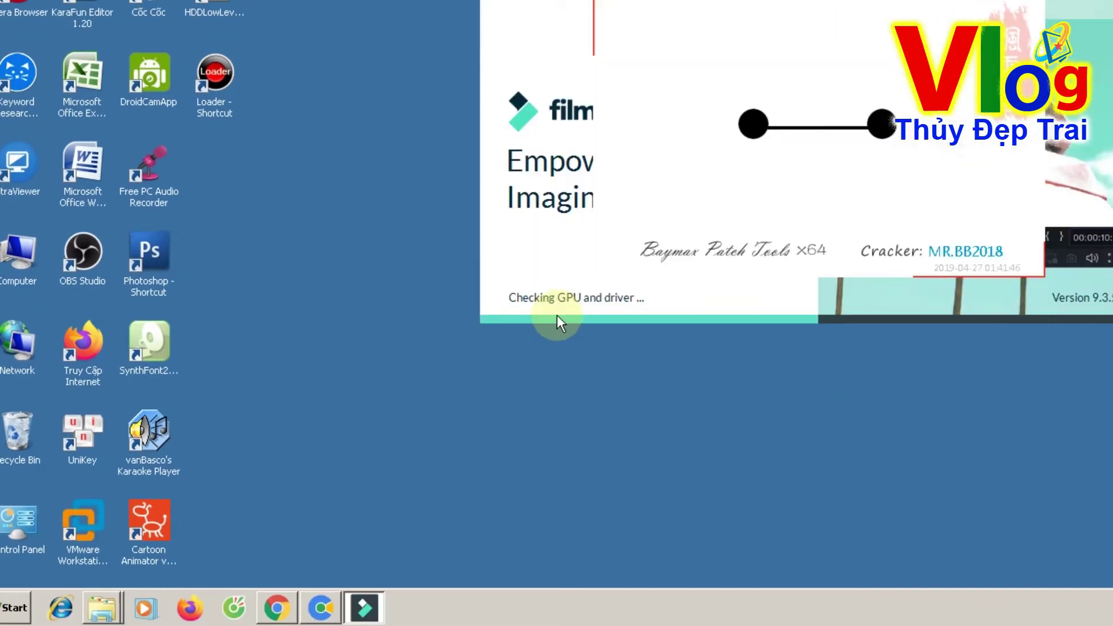
# - Switch to Chrome to look over the nghienphimtn90.com and phim7z.tv film pages, and minimize the browser again
pyautogui.click(276, 608)
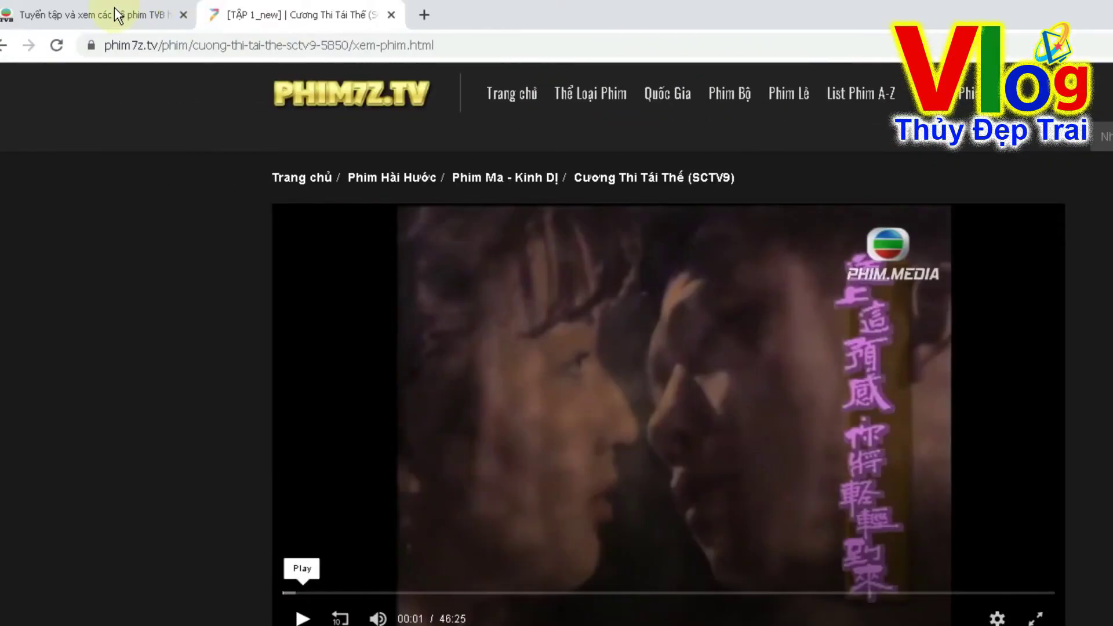
pyautogui.click(112, 11)
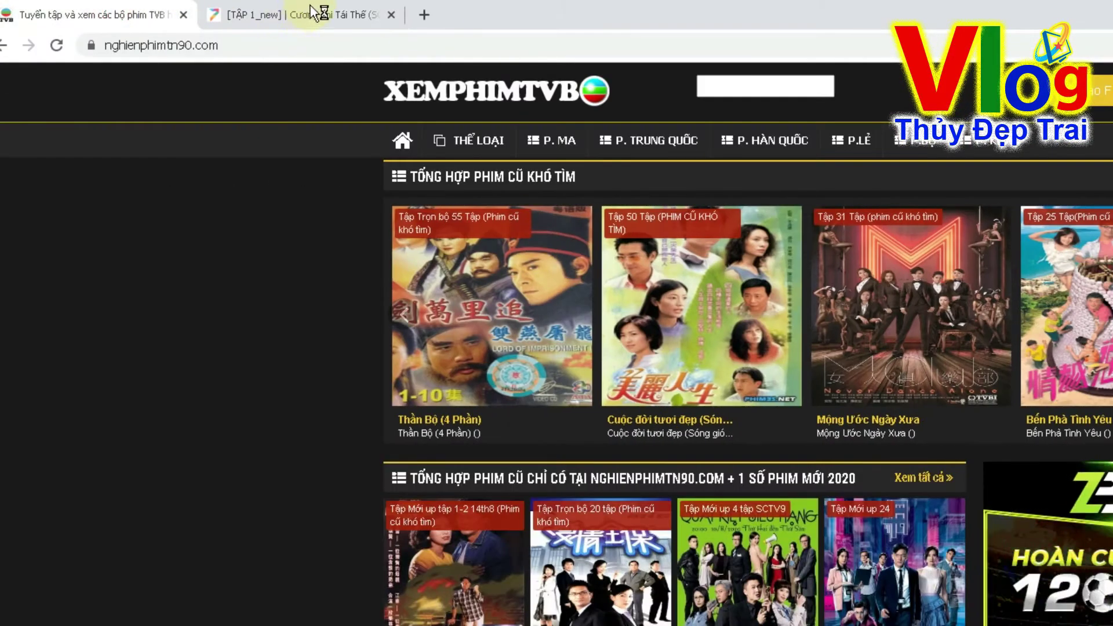
pyautogui.click(313, 11)
pyautogui.click(93, 15)
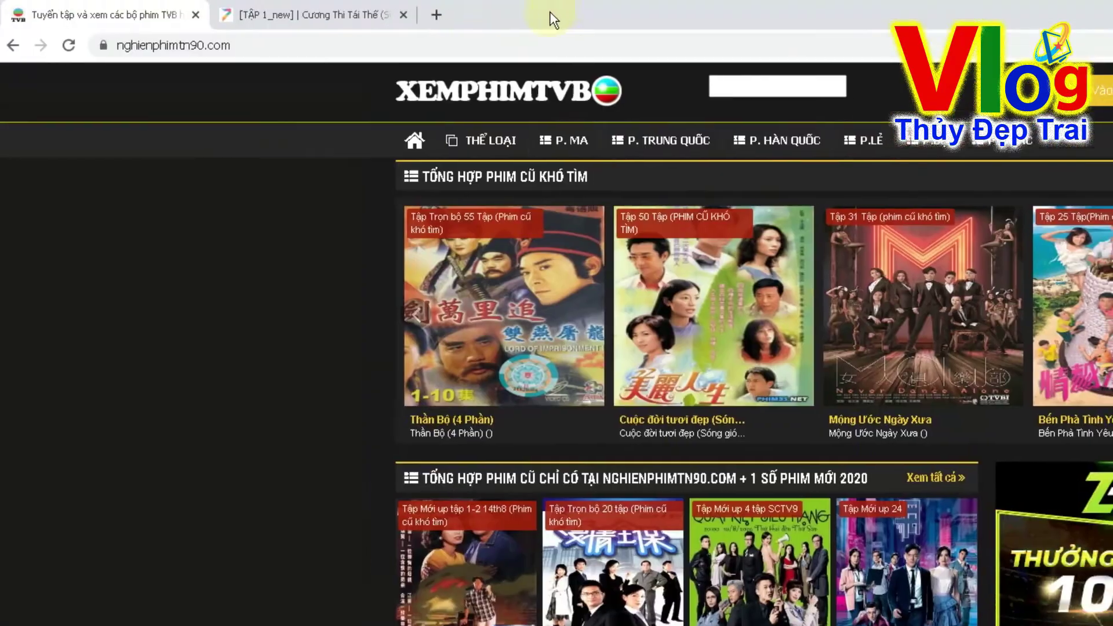
pyautogui.click(371, 14)
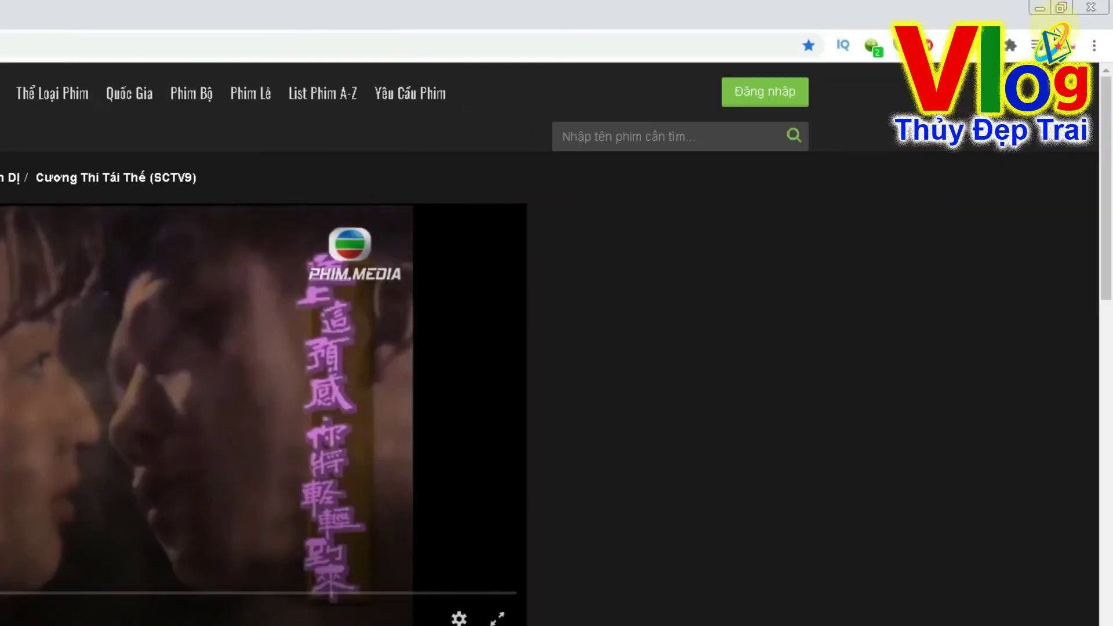
pyautogui.click(1039, 8)
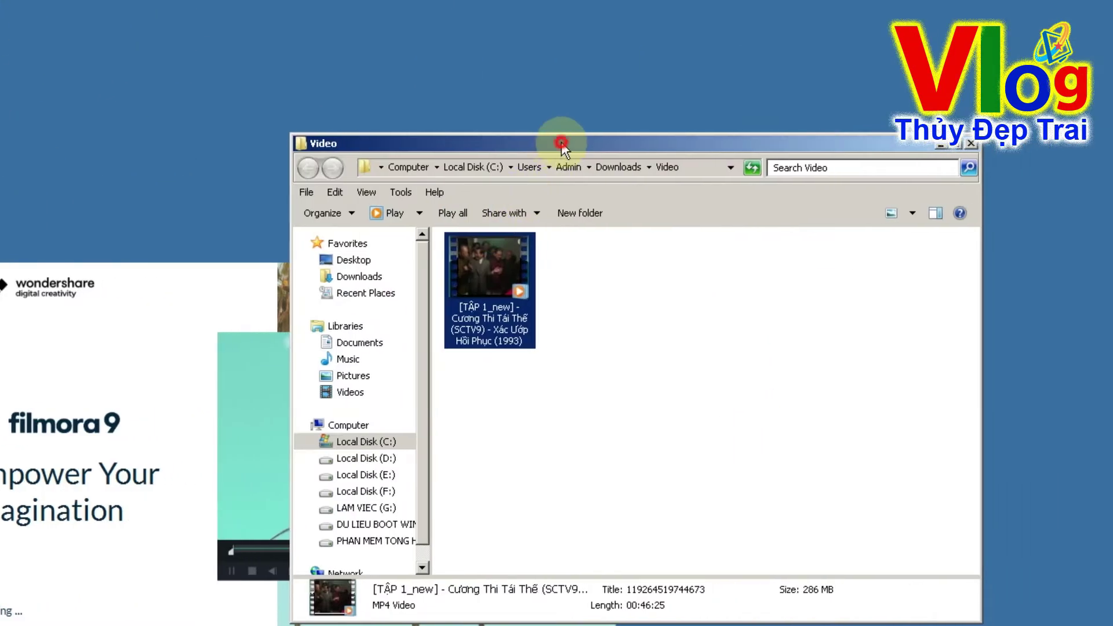
# - Move the Video folder window aside and import the "[TẬP 1_new] - Cương Thi Tái Thế" video into the Filmora9 project media
pyautogui.moveTo(561, 141); pyautogui.dragTo(696, 318)
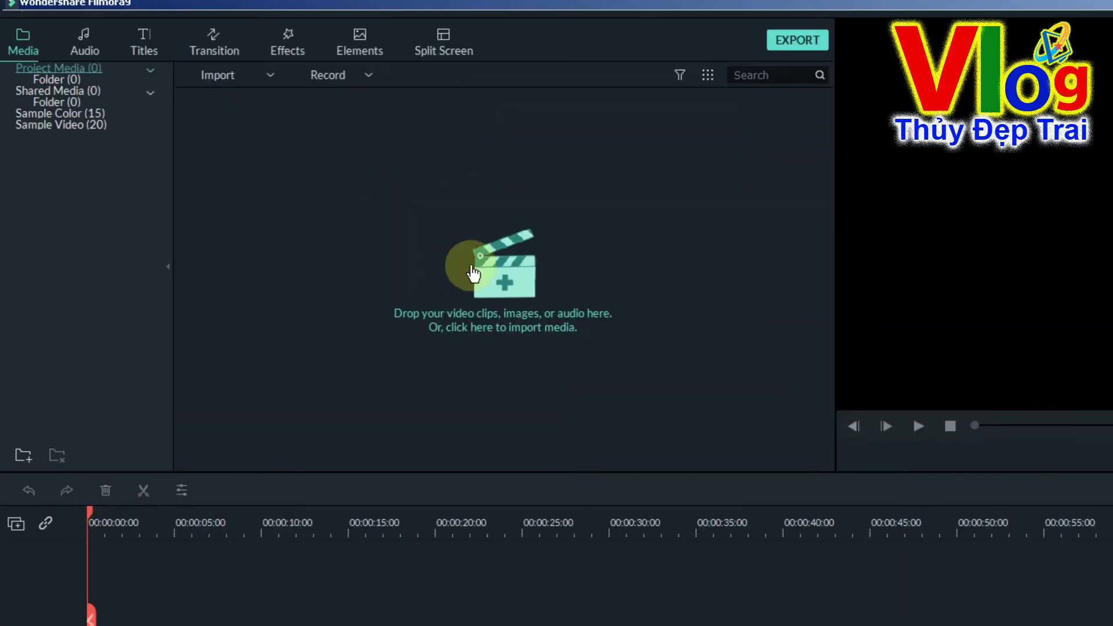
pyautogui.click(472, 272)
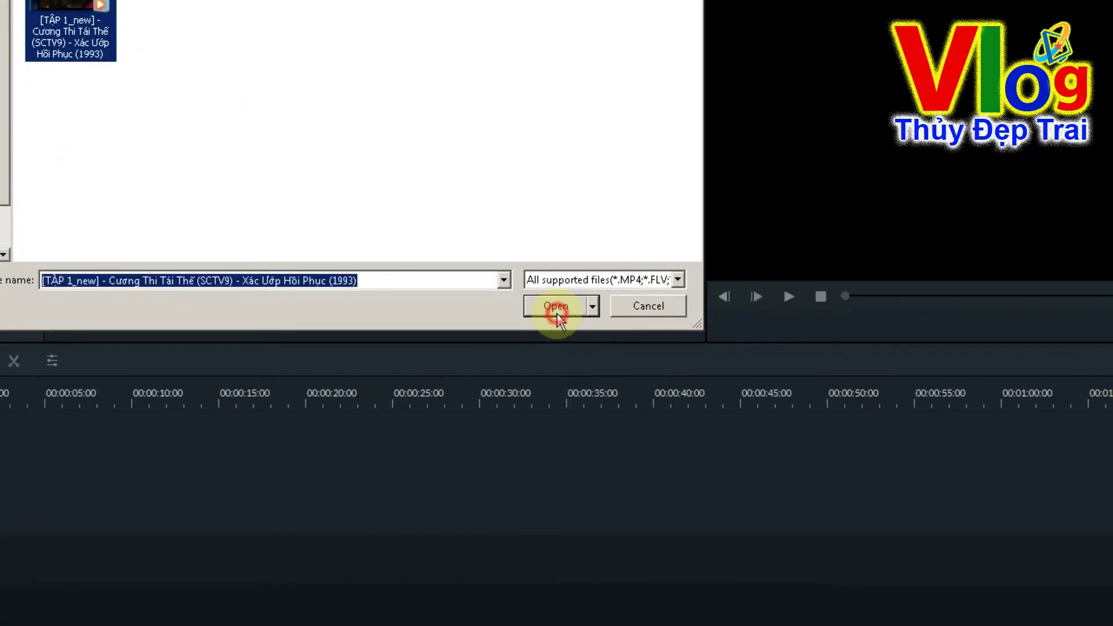
pyautogui.click(685, 438)
# - Place the imported video at the start of video track 1, keeping the project settings at 1920 x 1080 25fps
pyautogui.moveTo(222, 93); pyautogui.dragTo(21, 625)
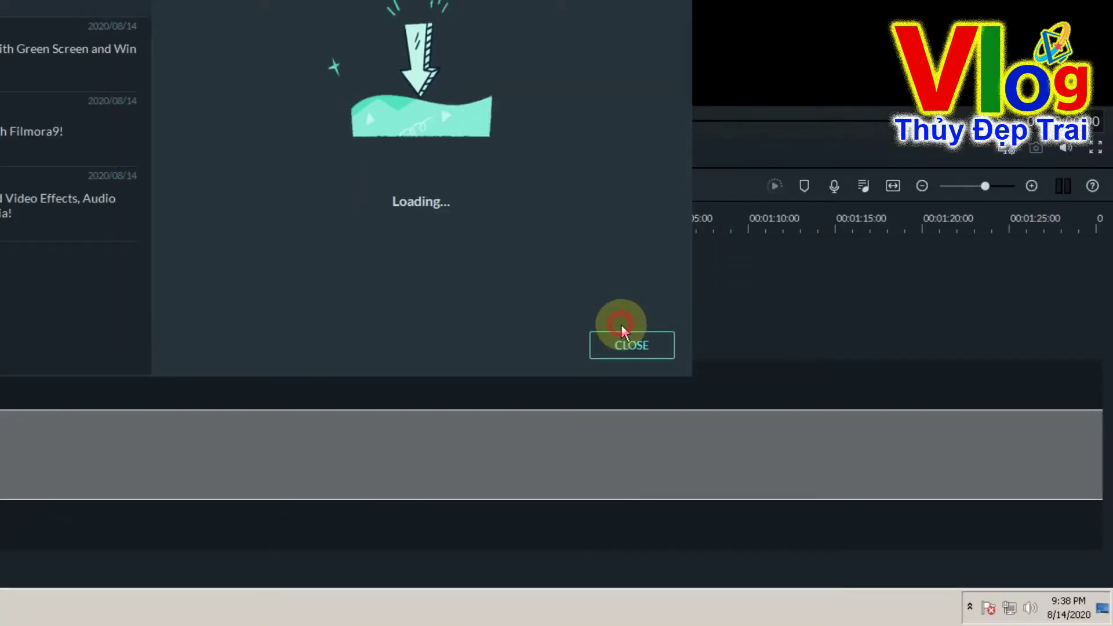
pyautogui.click(624, 343)
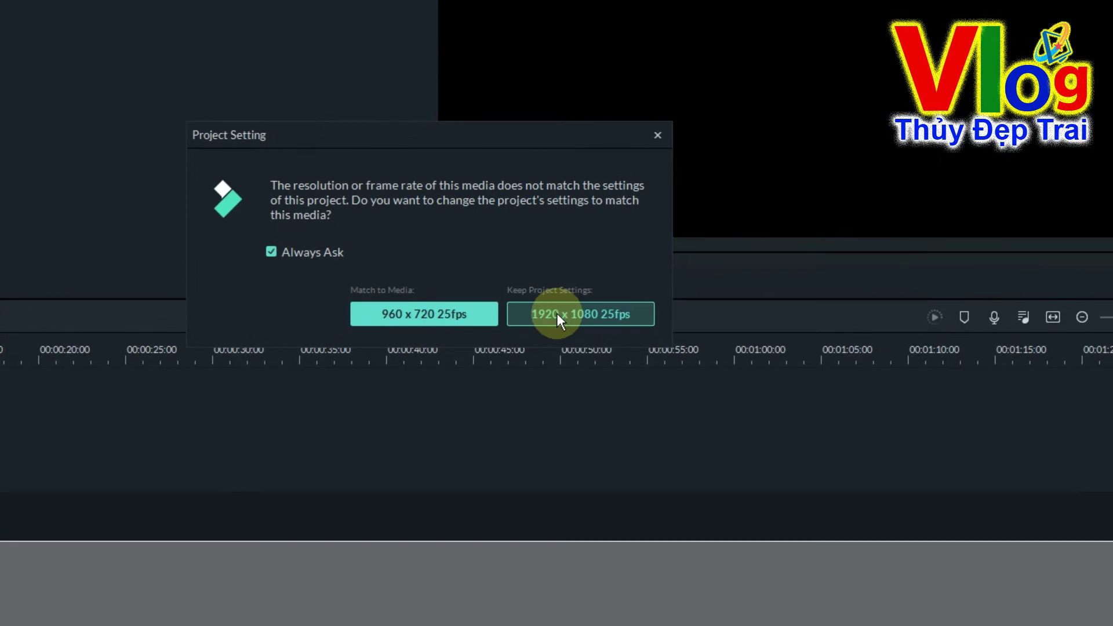
pyautogui.click(557, 317)
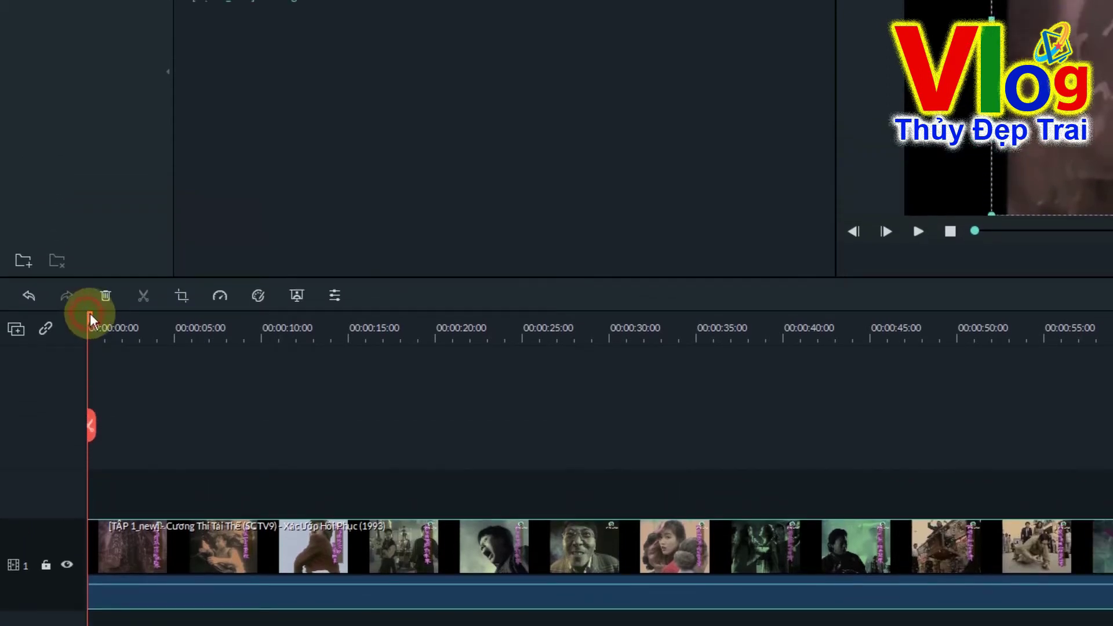
# - Move the playhead to the end of the film's opening sequence, at about 00:01:17
pyautogui.click(210, 332)
pyautogui.moveTo(212, 316); pyautogui.dragTo(724, 358)
pyautogui.moveTo(558, 322); pyautogui.dragTo(737, 322)
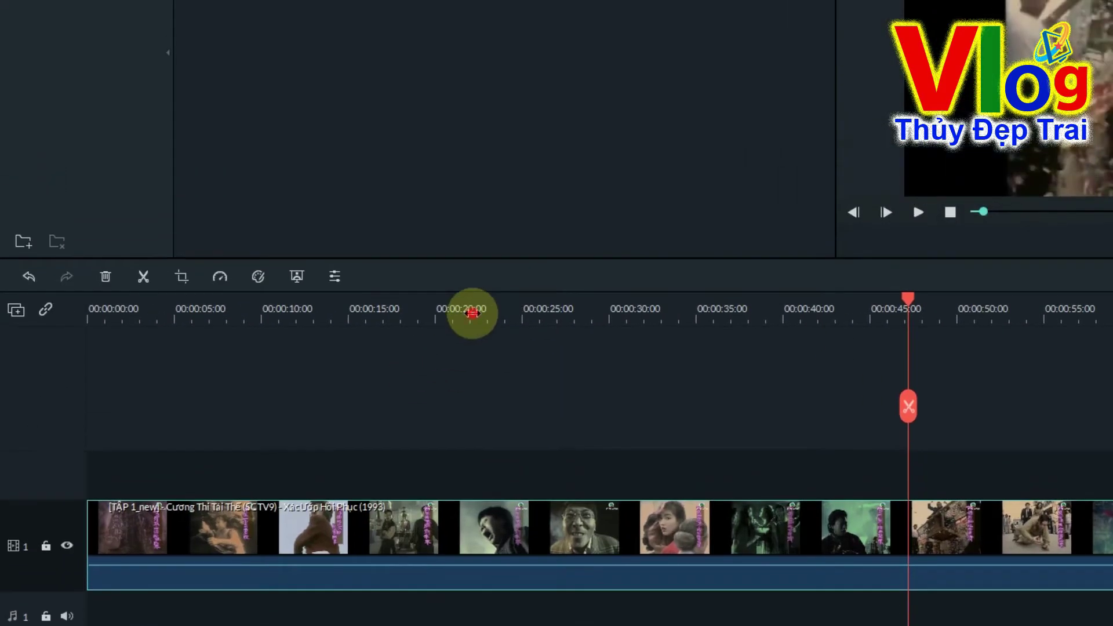
pyautogui.scroll(-4, 323, 219)
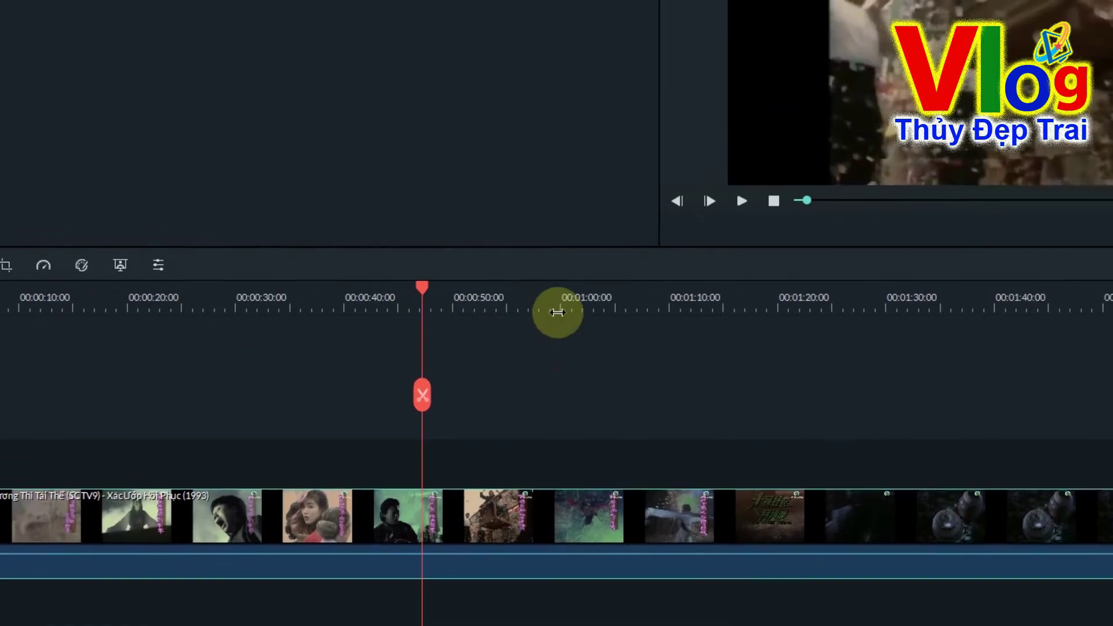
pyautogui.scroll(-2, 735, 321)
pyautogui.moveTo(437, 307); pyautogui.dragTo(744, 316)
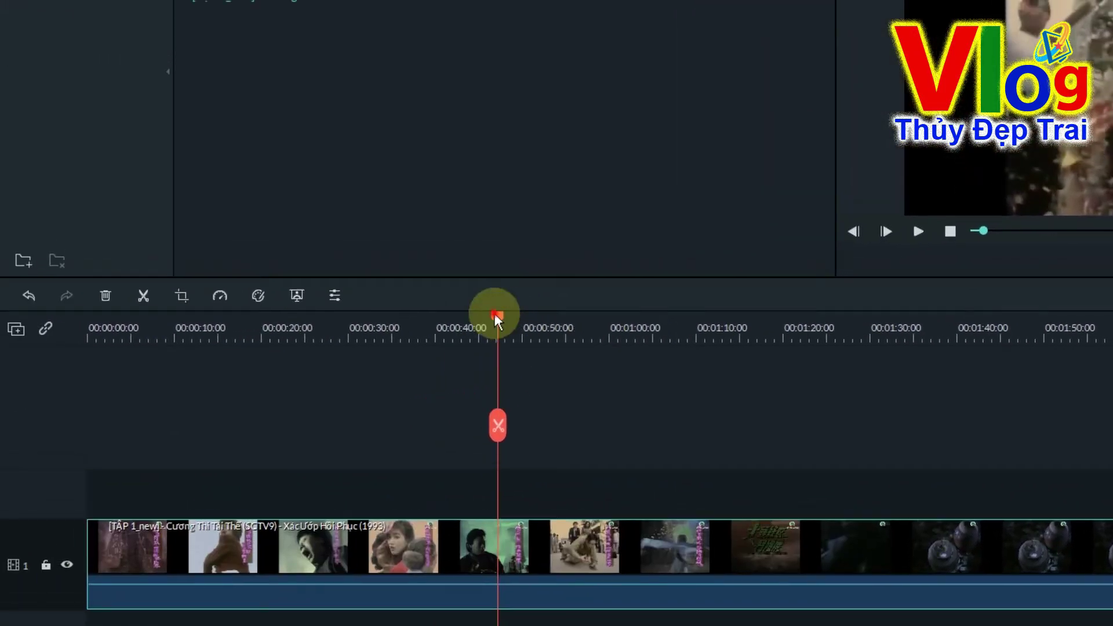
pyautogui.moveTo(558, 321); pyautogui.dragTo(628, 329)
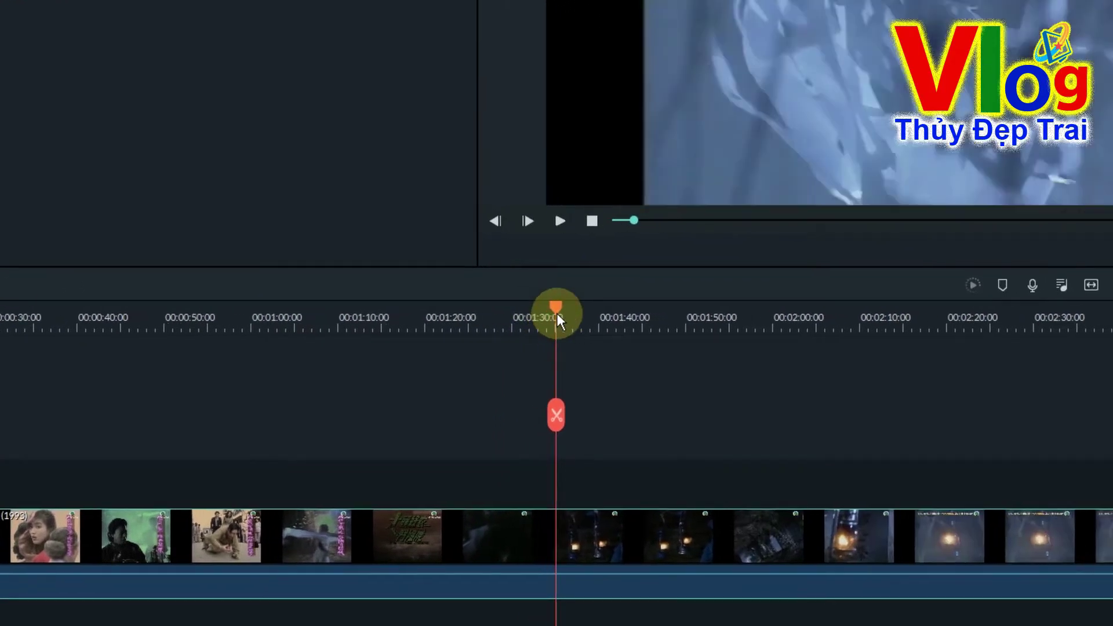
pyautogui.moveTo(558, 321); pyautogui.dragTo(475, 321)
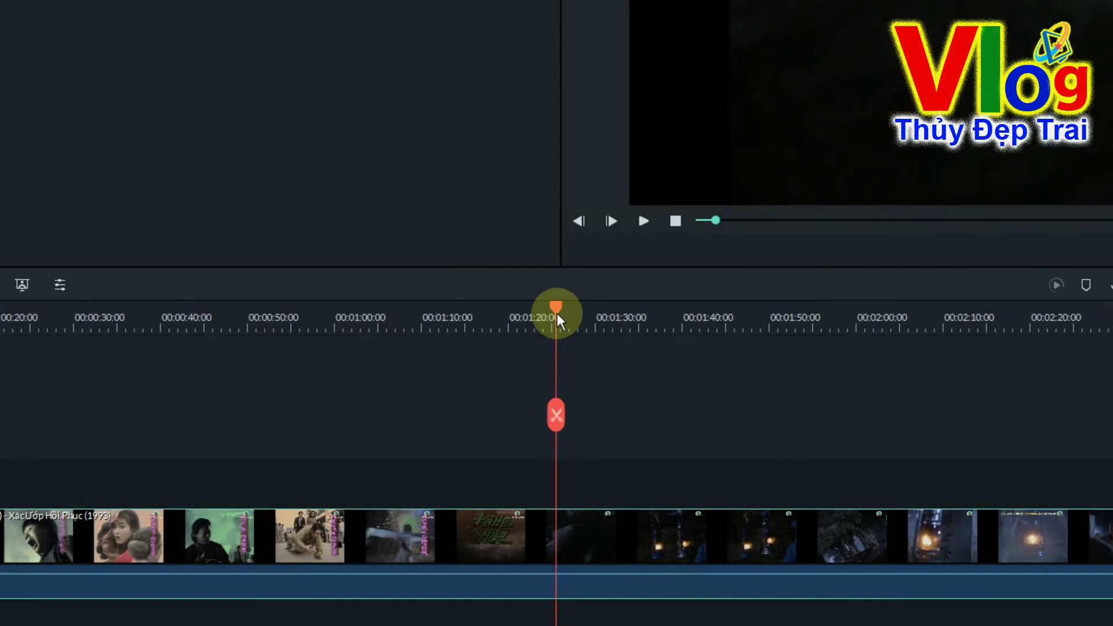
pyautogui.moveTo(558, 320); pyautogui.dragTo(477, 326)
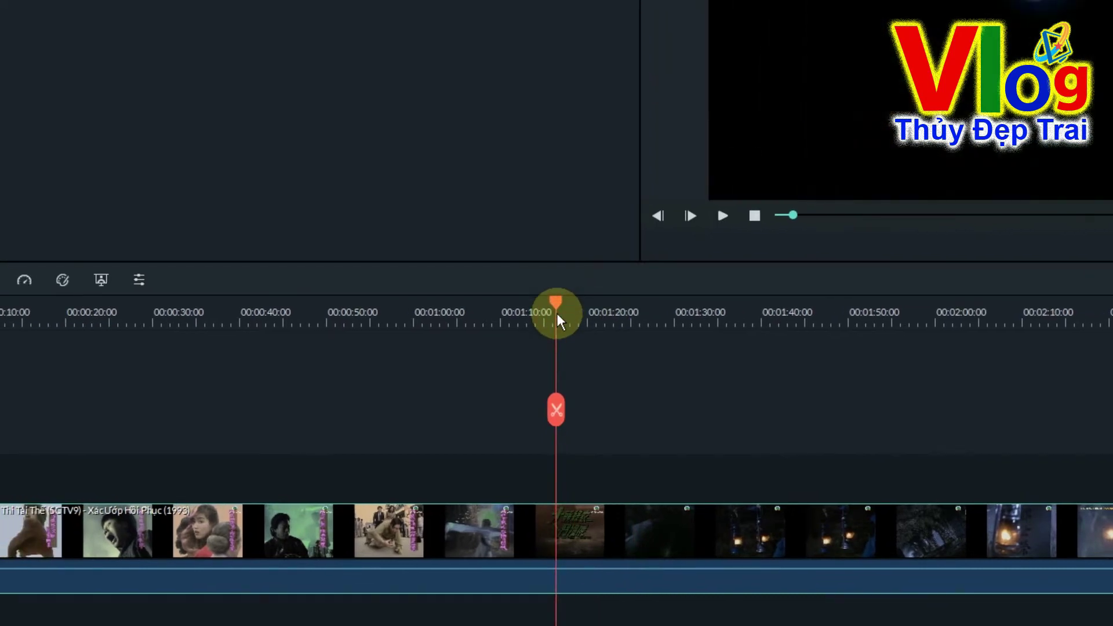
pyautogui.moveTo(558, 321); pyautogui.dragTo(583, 321)
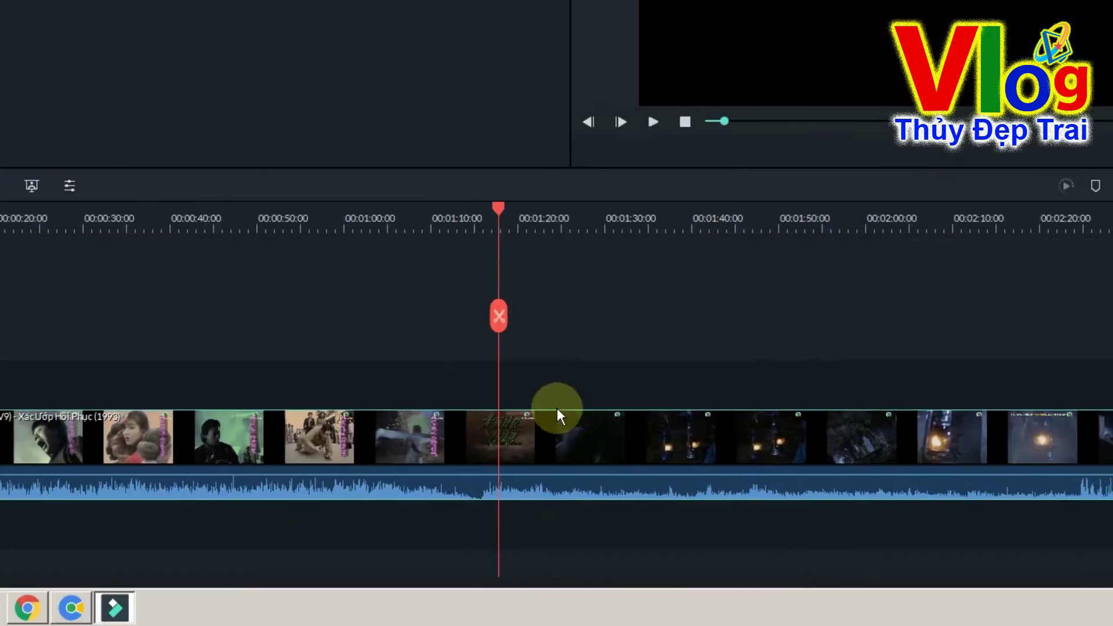
# - Split the clip at the playhead and delete the part containing the opening sequence
pyautogui.rightClick(584, 516)
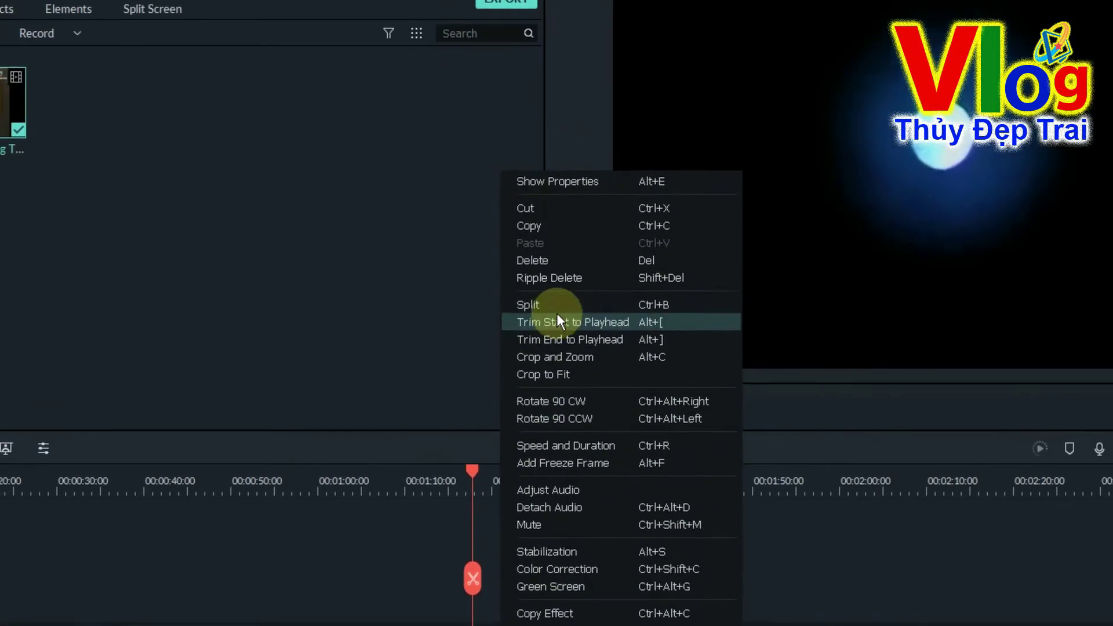
pyautogui.click(574, 81)
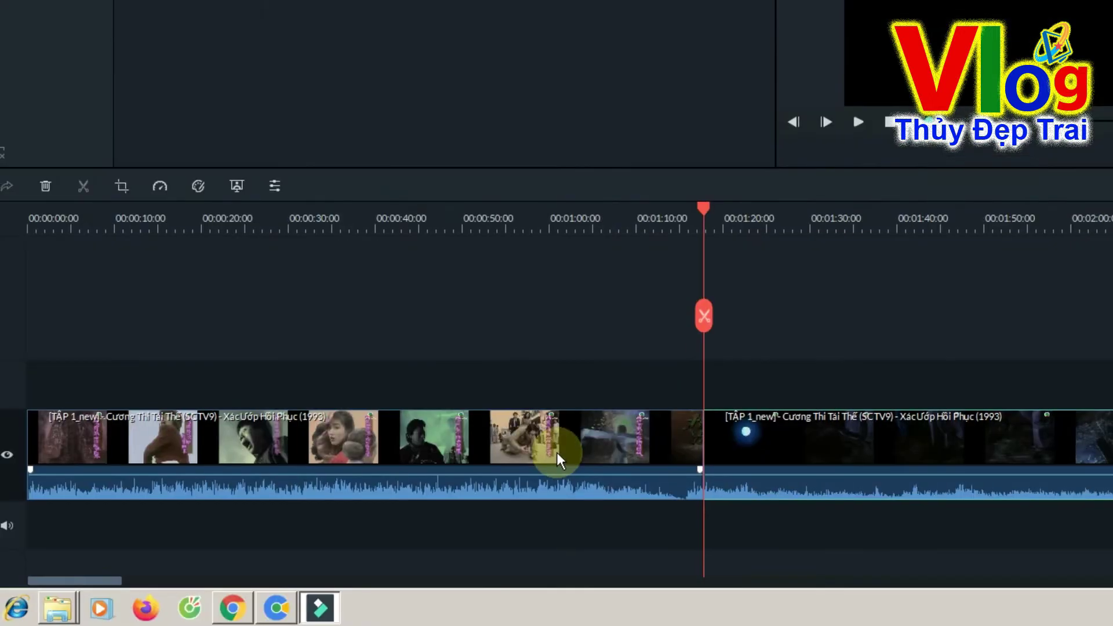
pyautogui.click(556, 453)
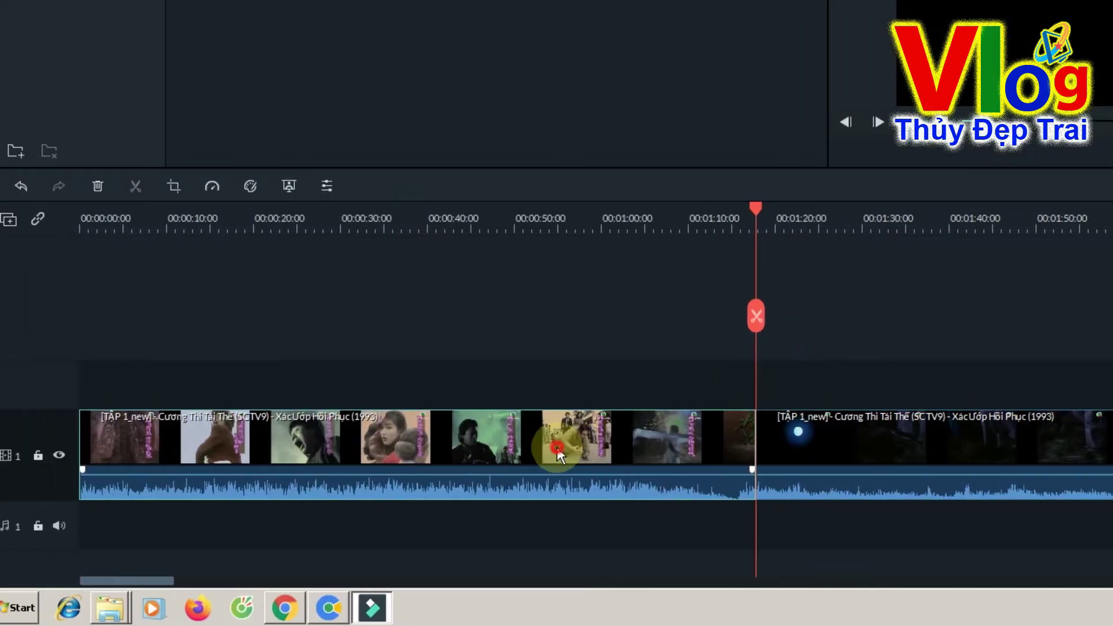
pyautogui.press('Delete')
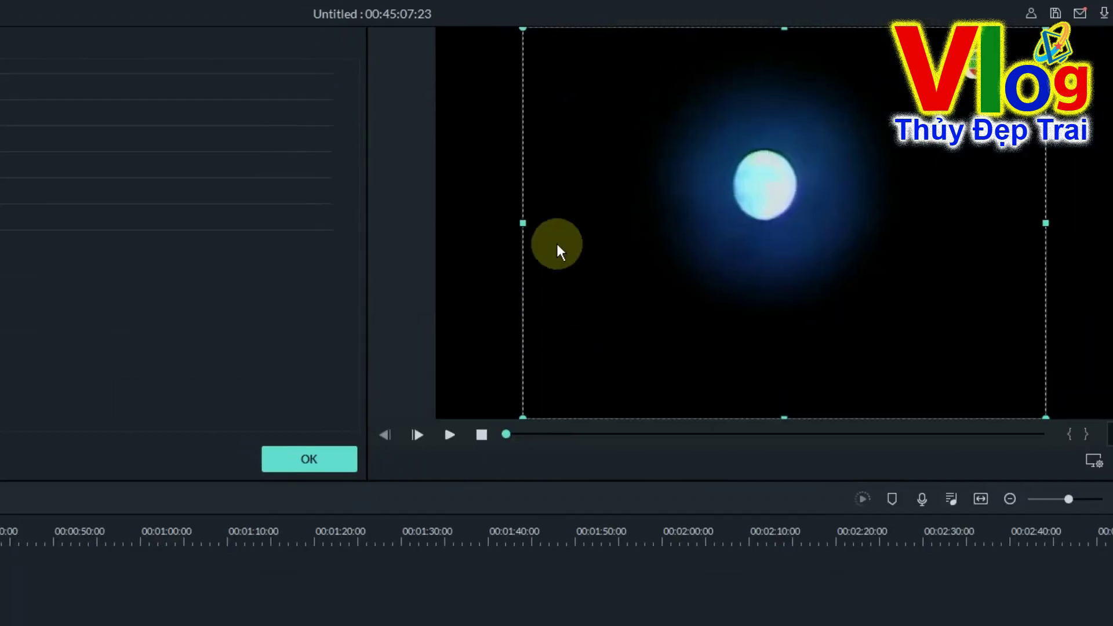
# - Stretch the clip's picture sideways past both edges of the preview frame to cover the black bars, checking scenes up to about 00:10:30
pyautogui.moveTo(557, 221); pyautogui.dragTo(469, 223)
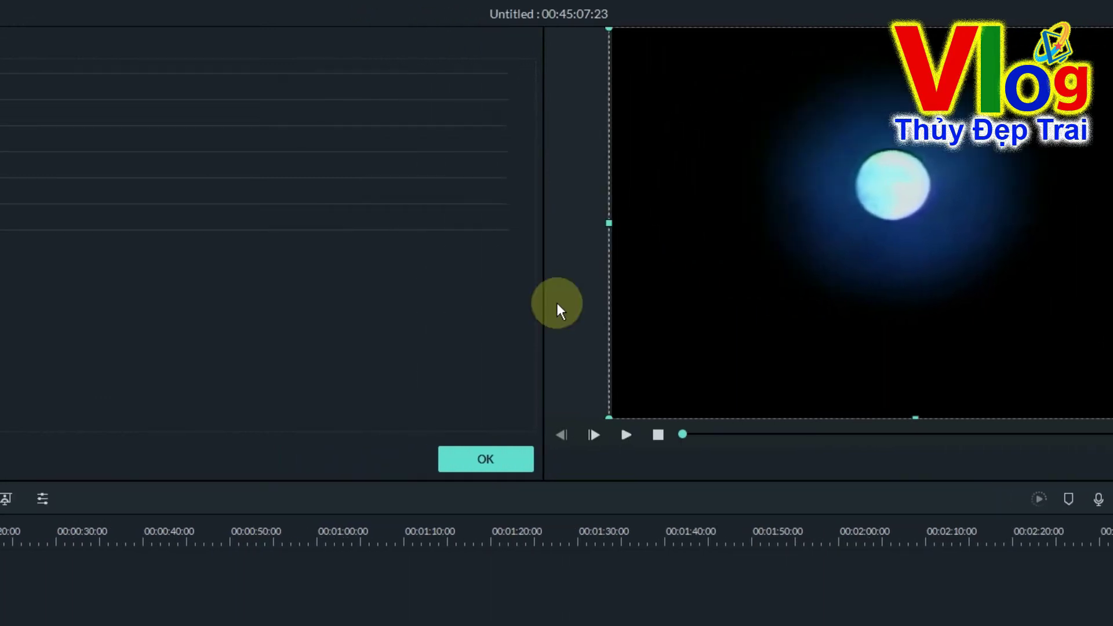
pyautogui.click(597, 534)
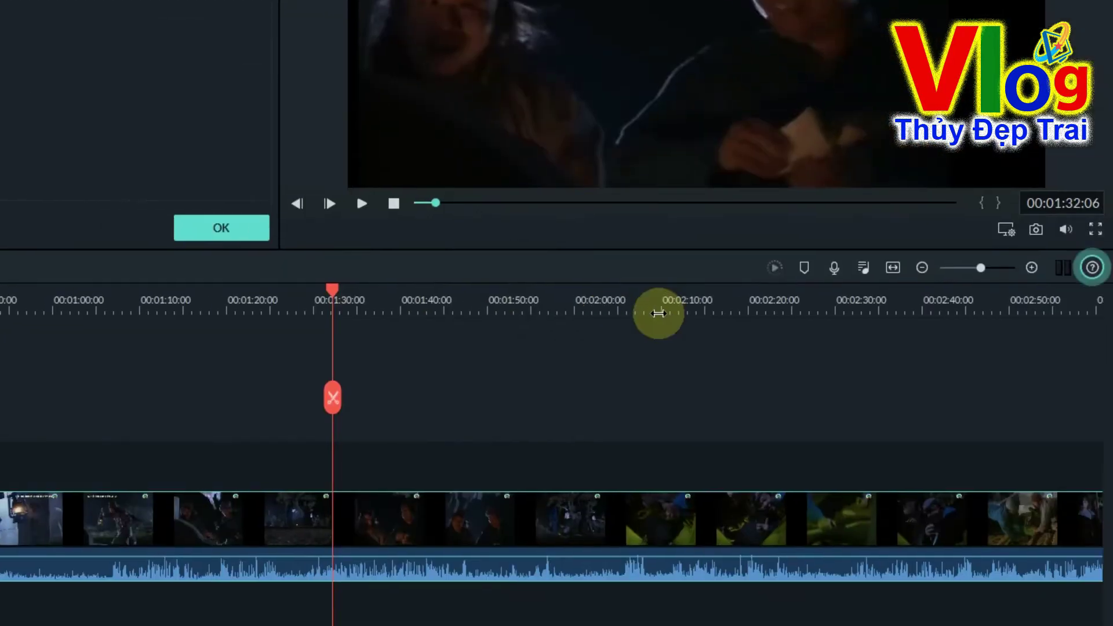
pyautogui.click(746, 536)
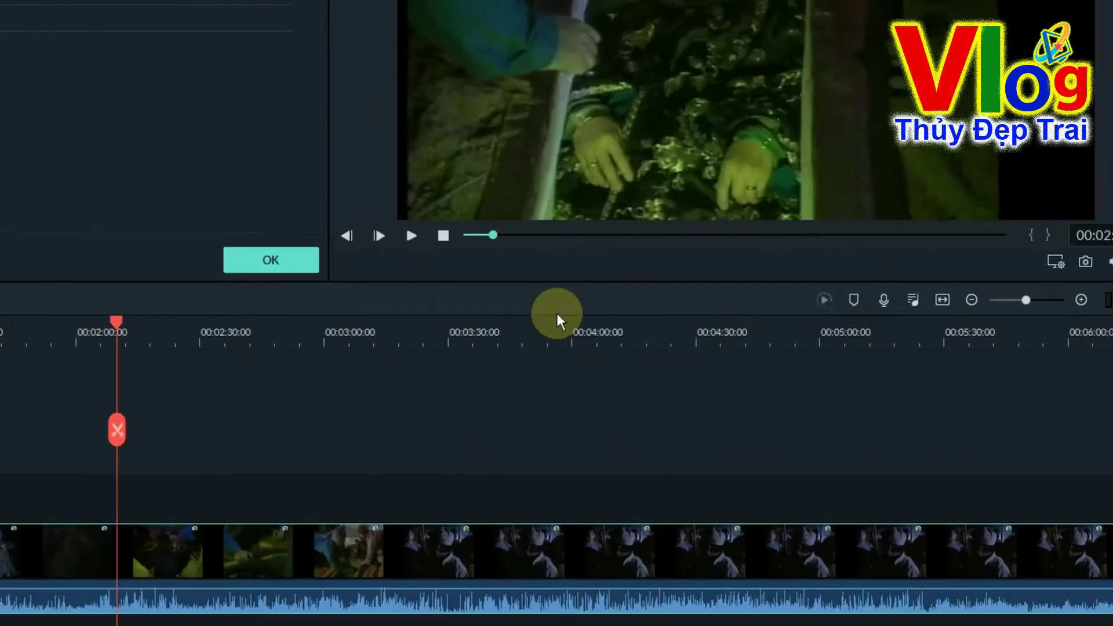
pyautogui.click(1099, 351)
pyautogui.scroll(-4, 633, 313)
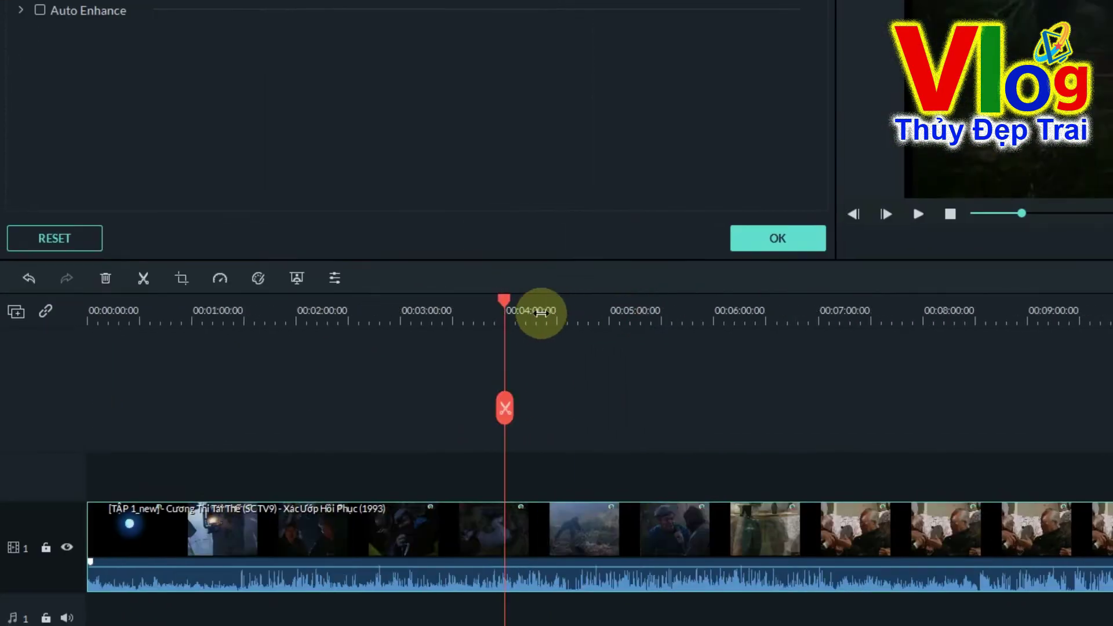
pyautogui.click(214, 309)
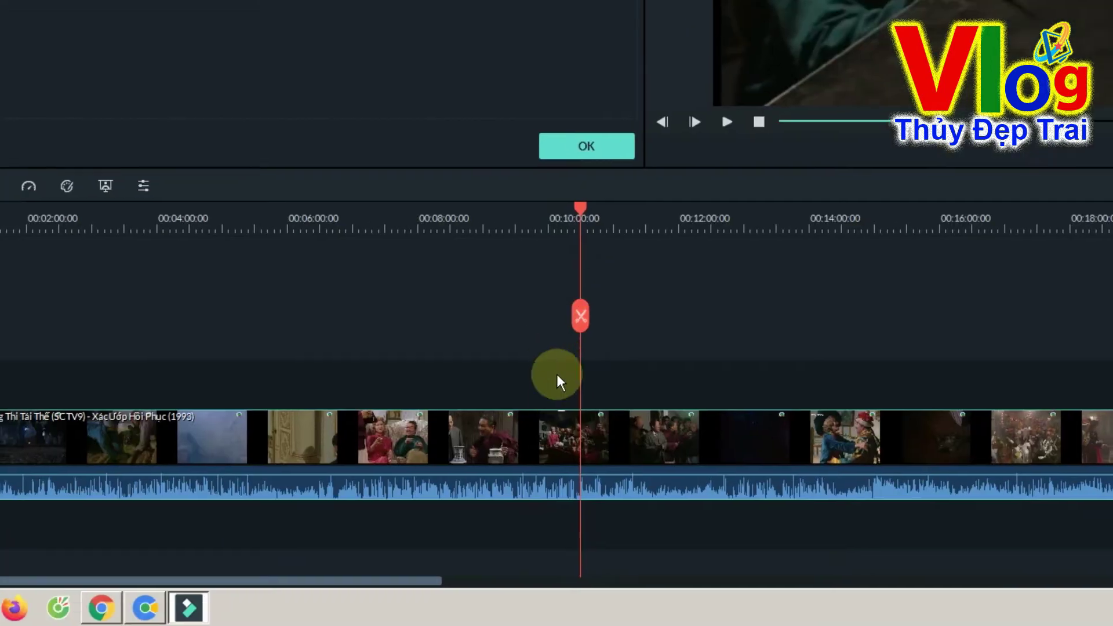
pyautogui.click(543, 516)
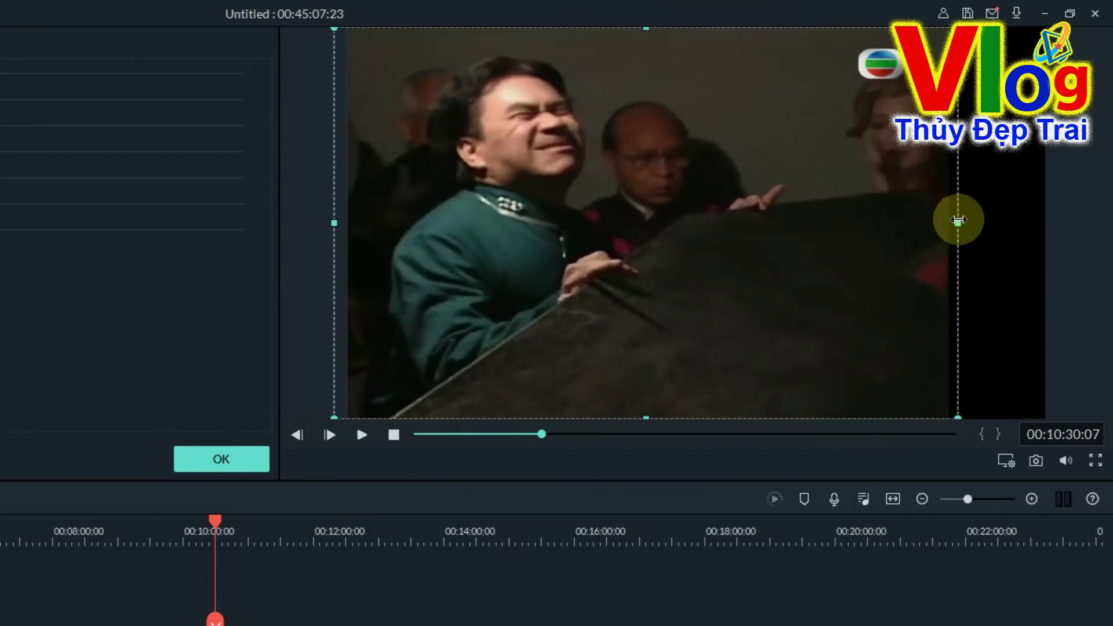
pyautogui.moveTo(959, 220); pyautogui.dragTo(1057, 228)
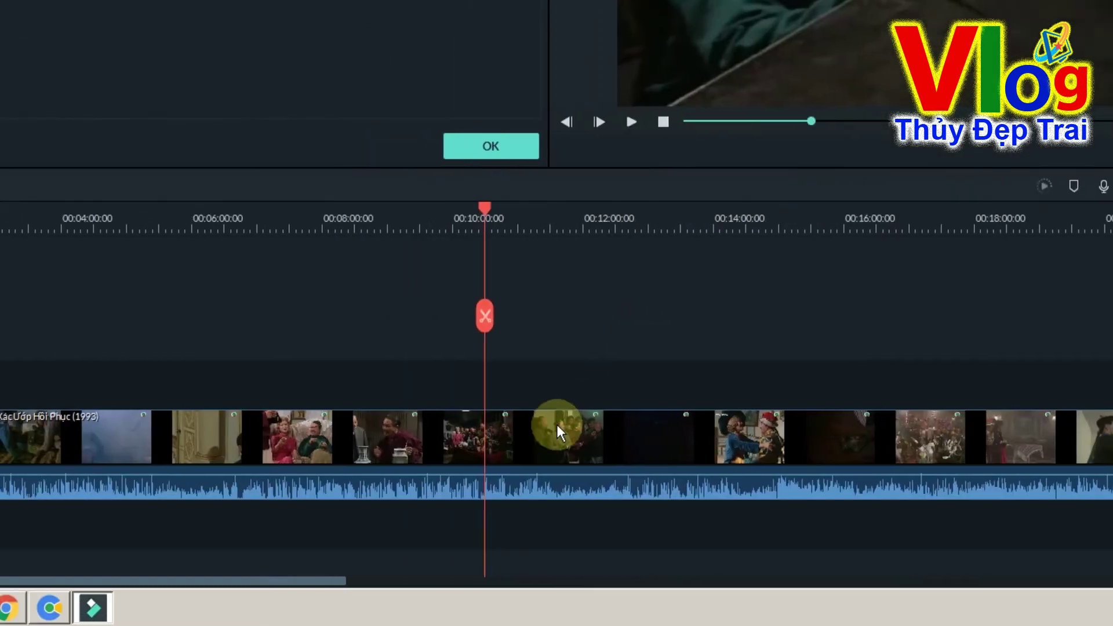
# - Check the film's page in the browser, switch back to Filmora9 and accept the clip's stretched picture
pyautogui.click(296, 609)
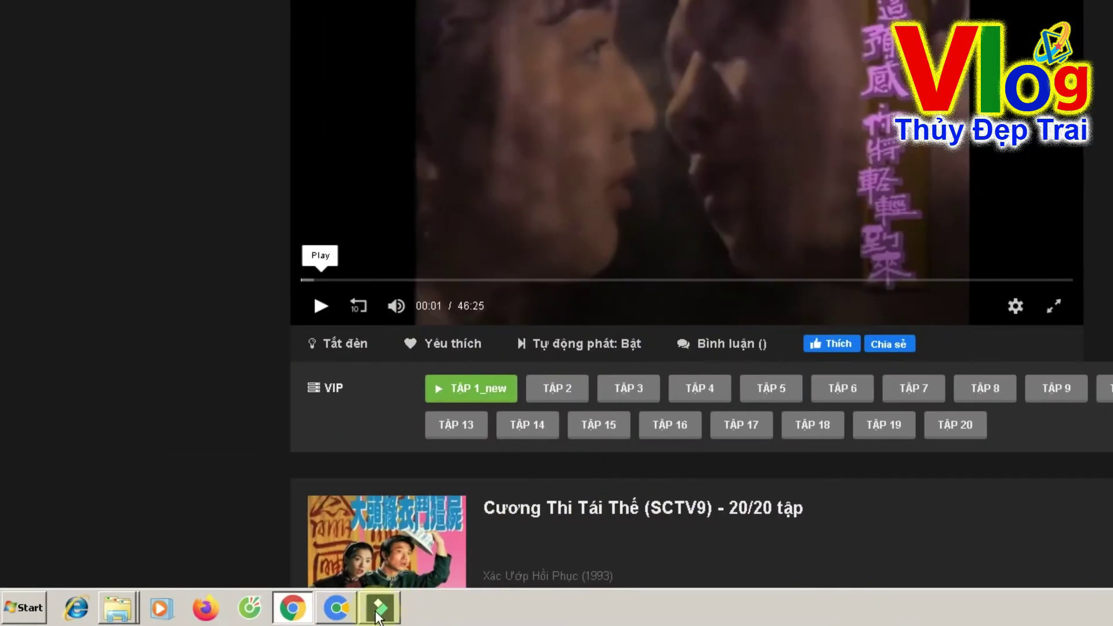
pyautogui.click(378, 610)
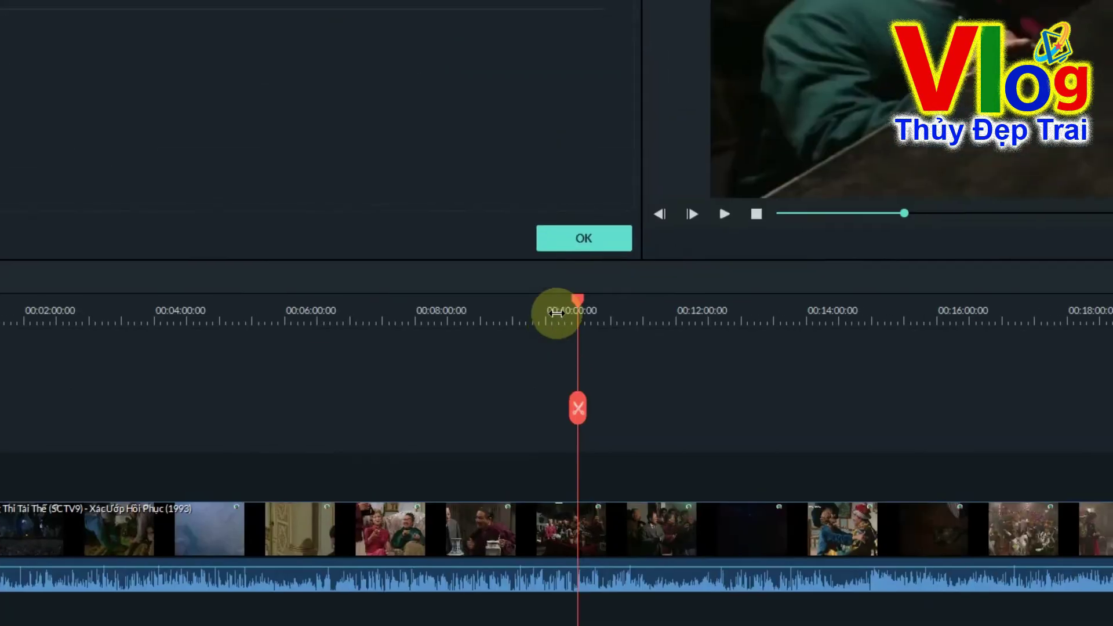
pyautogui.click(583, 238)
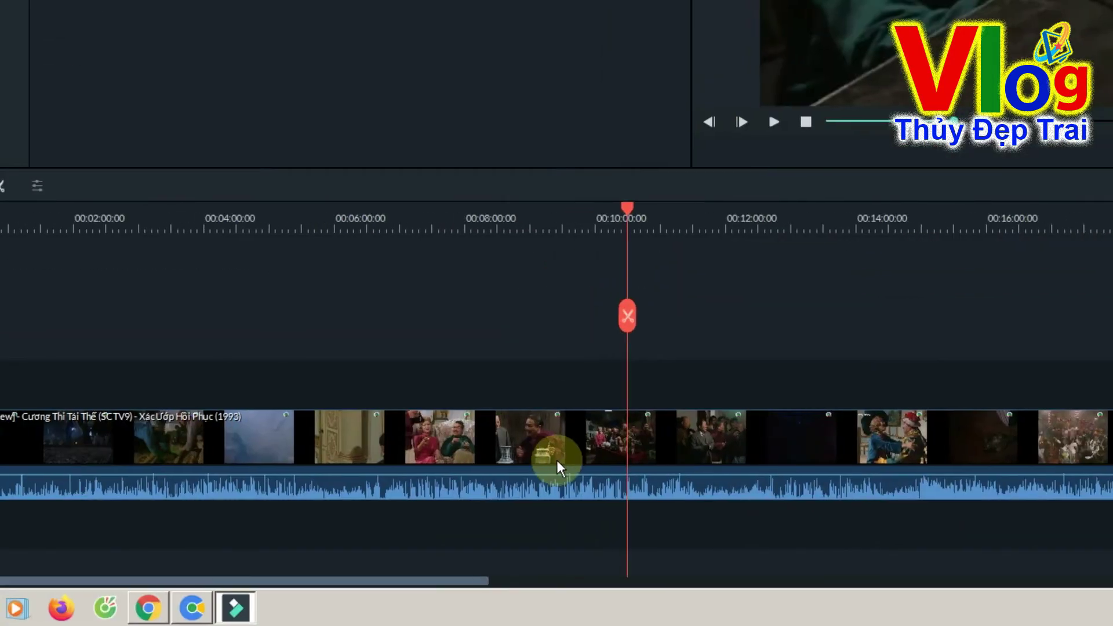
# - Set a custom speed of 1.10 for the film clip on video track 1
pyautogui.click(556, 459)
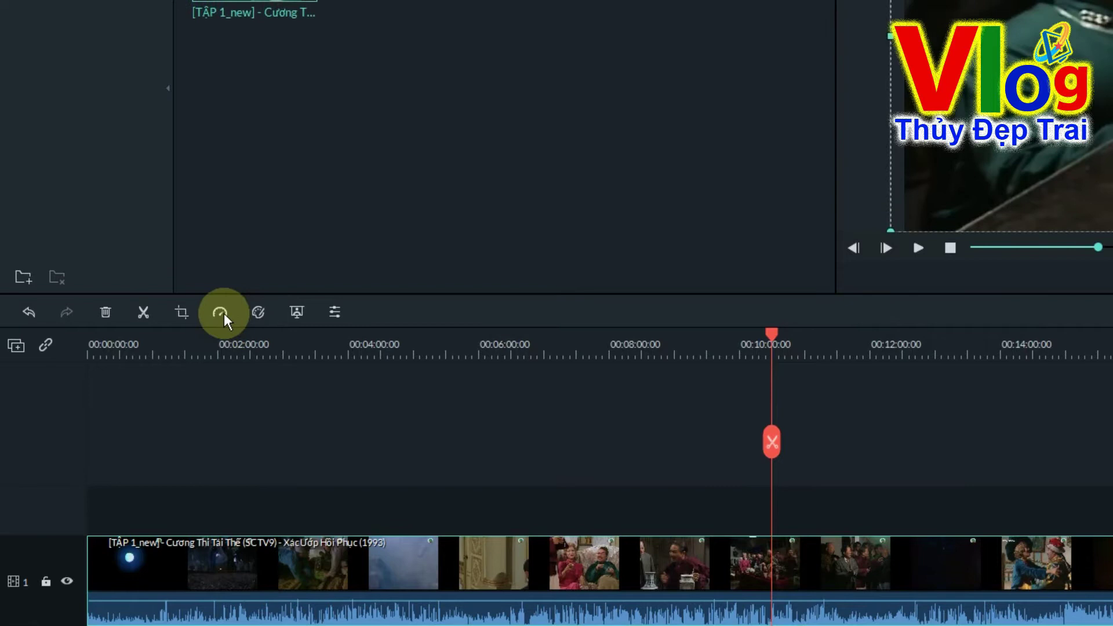
pyautogui.click(78, 186)
pyautogui.click(243, 332)
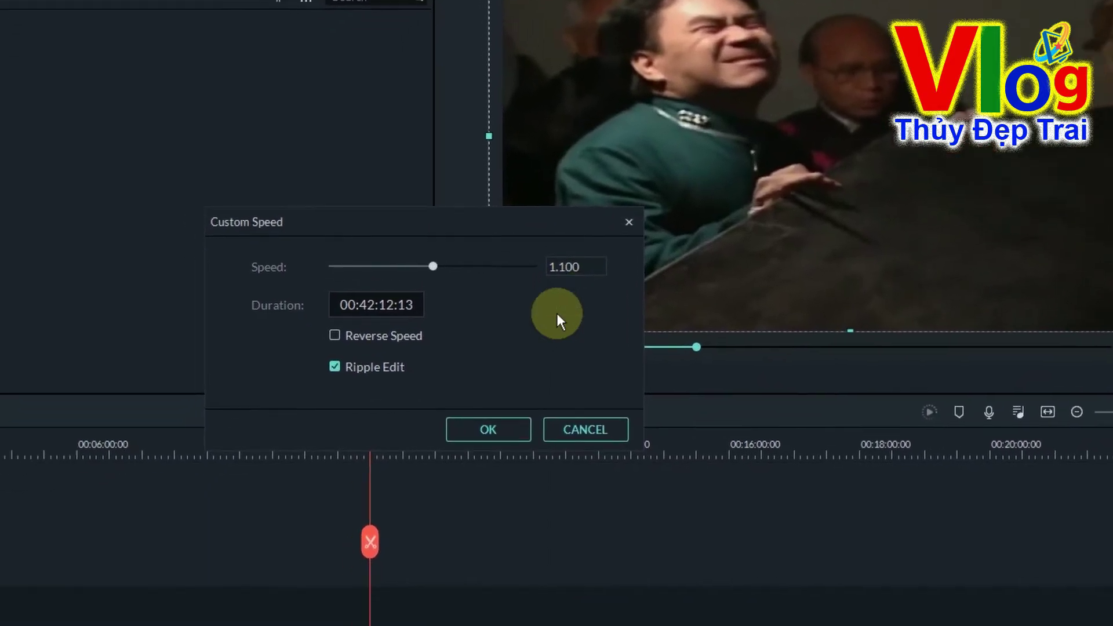
pyautogui.click(551, 317)
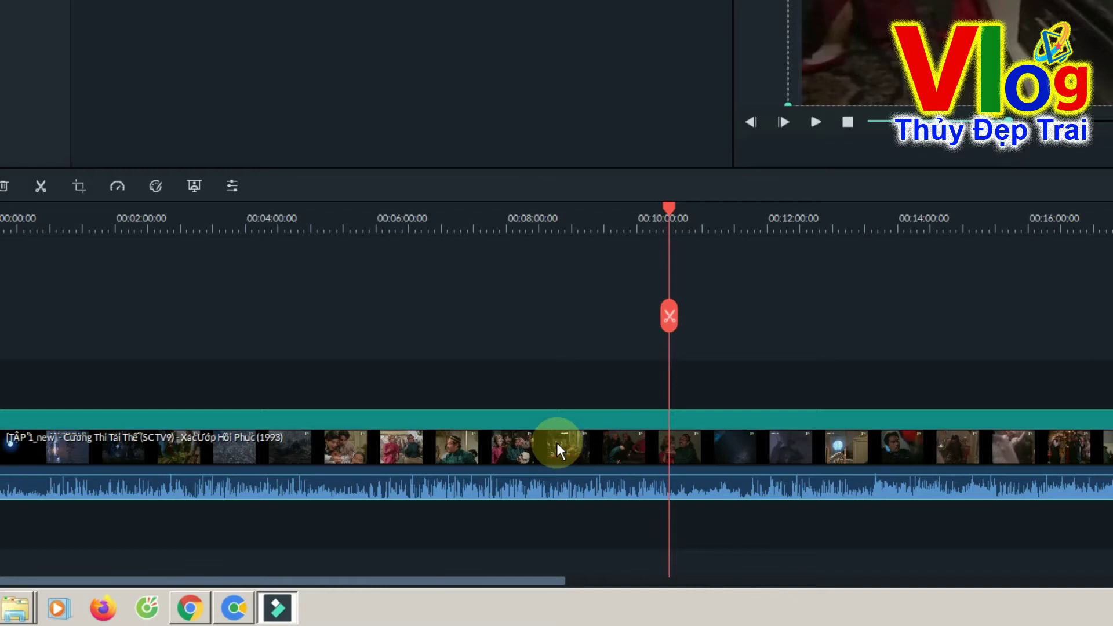
# - Flip the film clip's picture horizontally in its Transform settings
pyautogui.doubleClick(557, 443)
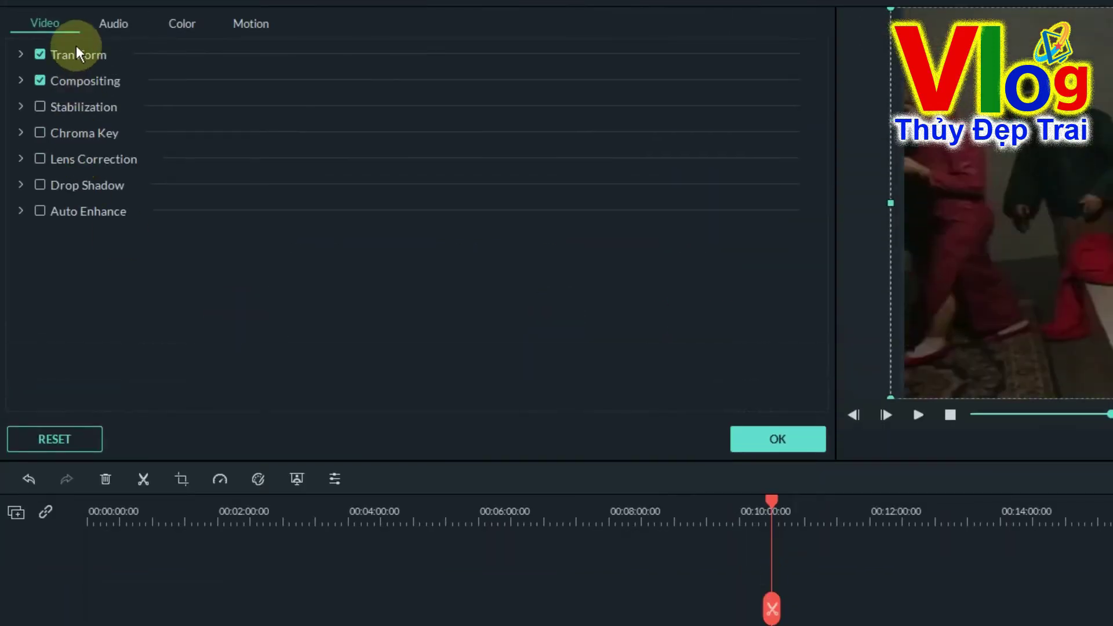
pyautogui.click(21, 55)
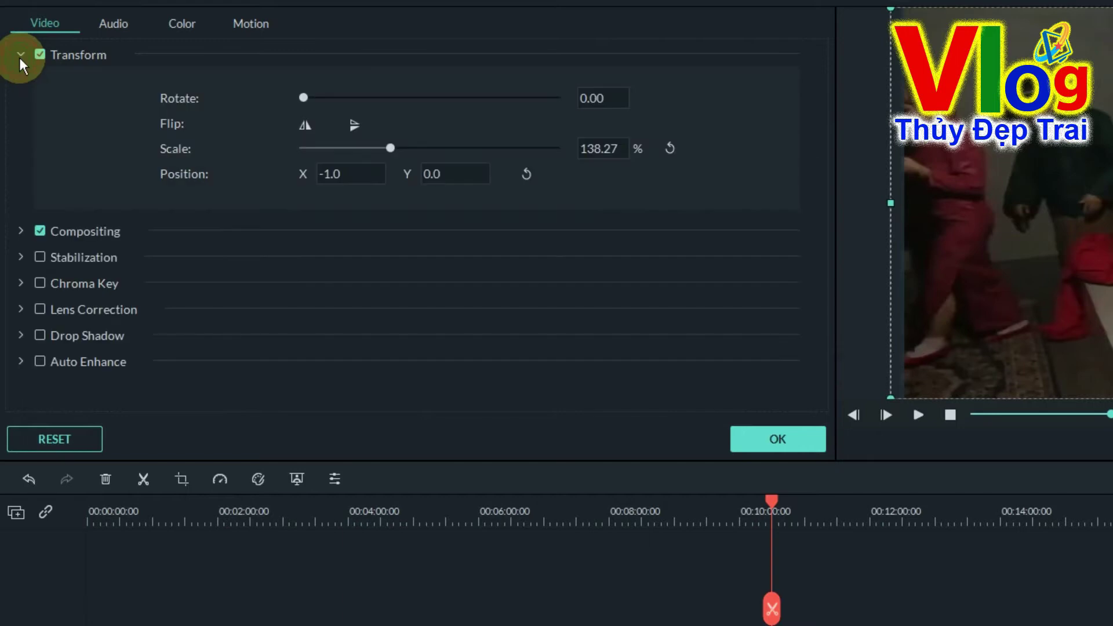
pyautogui.click(305, 126)
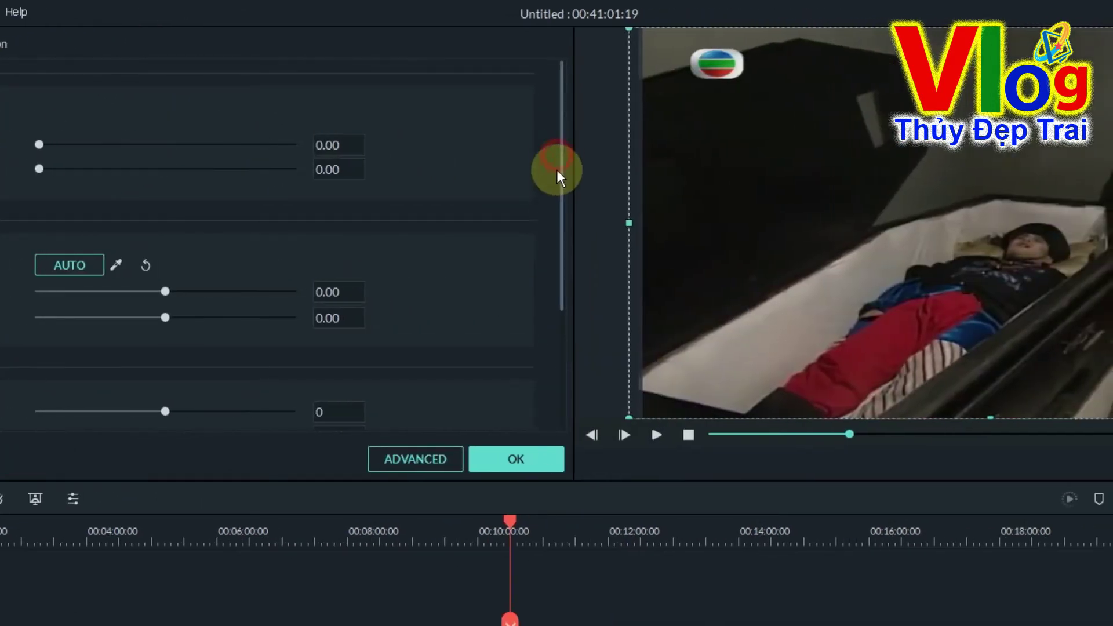
# - Apply the Batman 3D LUT to the clip's colour after comparing it with None, and accept the clip settings
pyautogui.moveTo(557, 169); pyautogui.dragTo(558, 317)
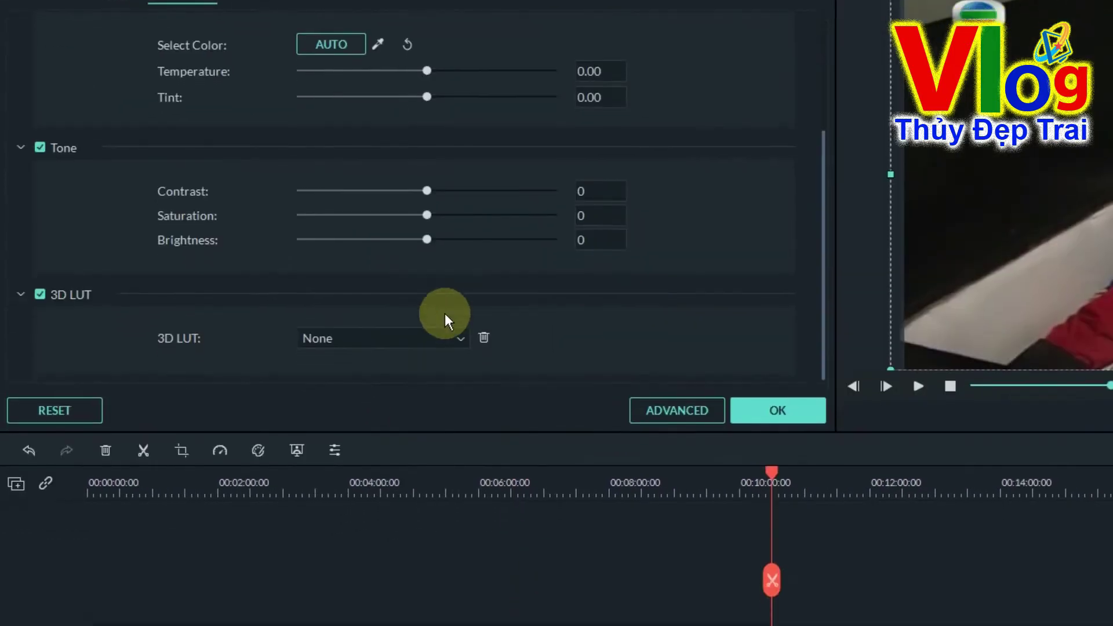
pyautogui.click(458, 338)
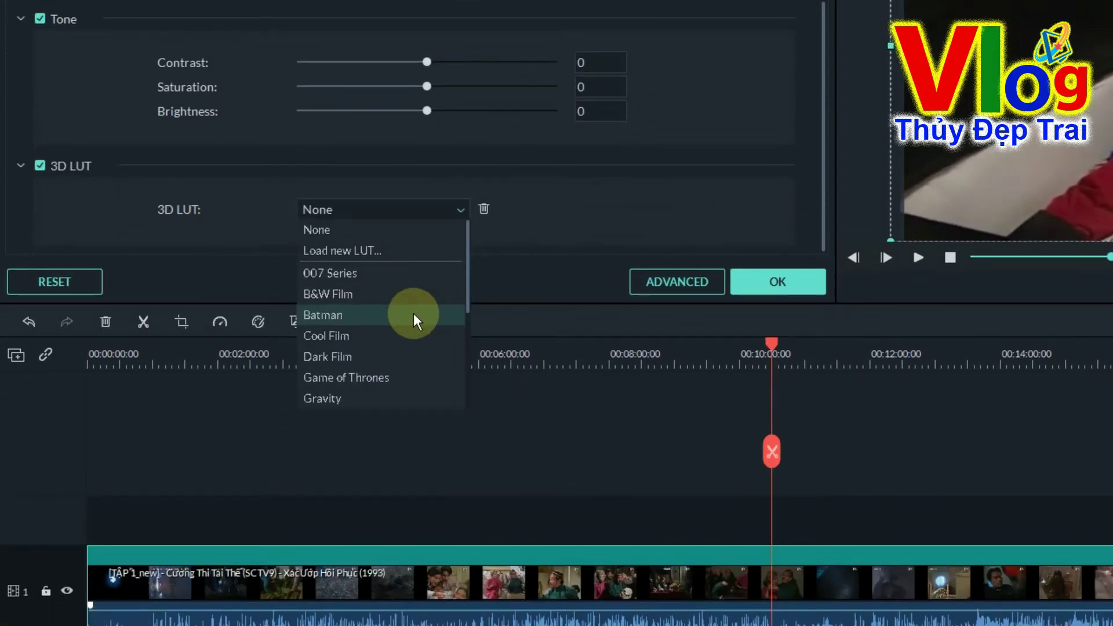
pyautogui.click(413, 315)
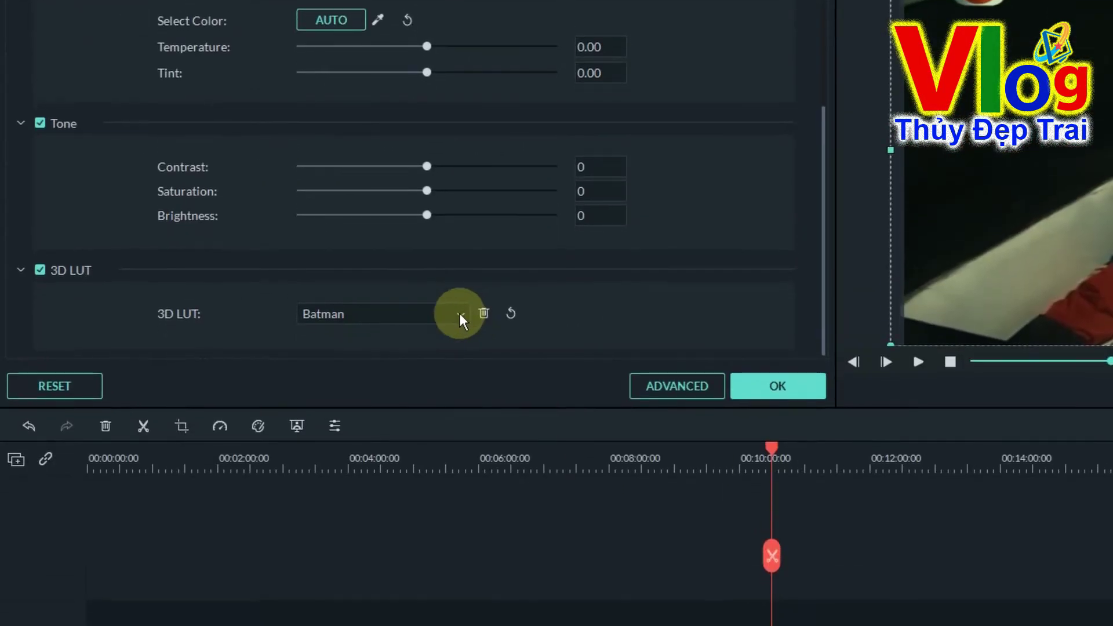
pyautogui.click(303, 215)
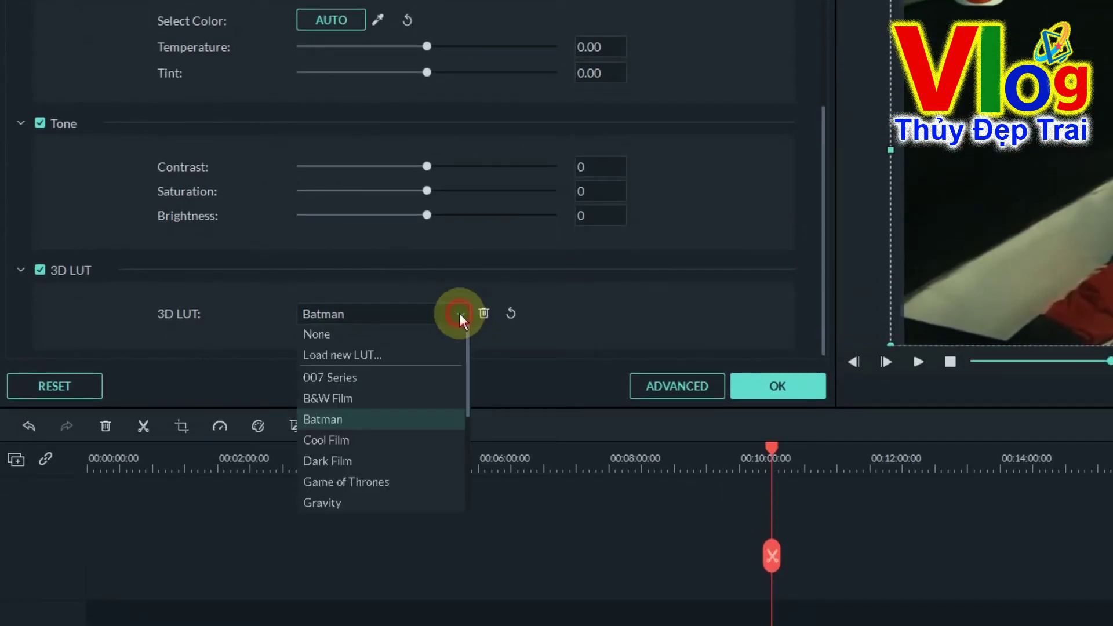
pyautogui.click(378, 333)
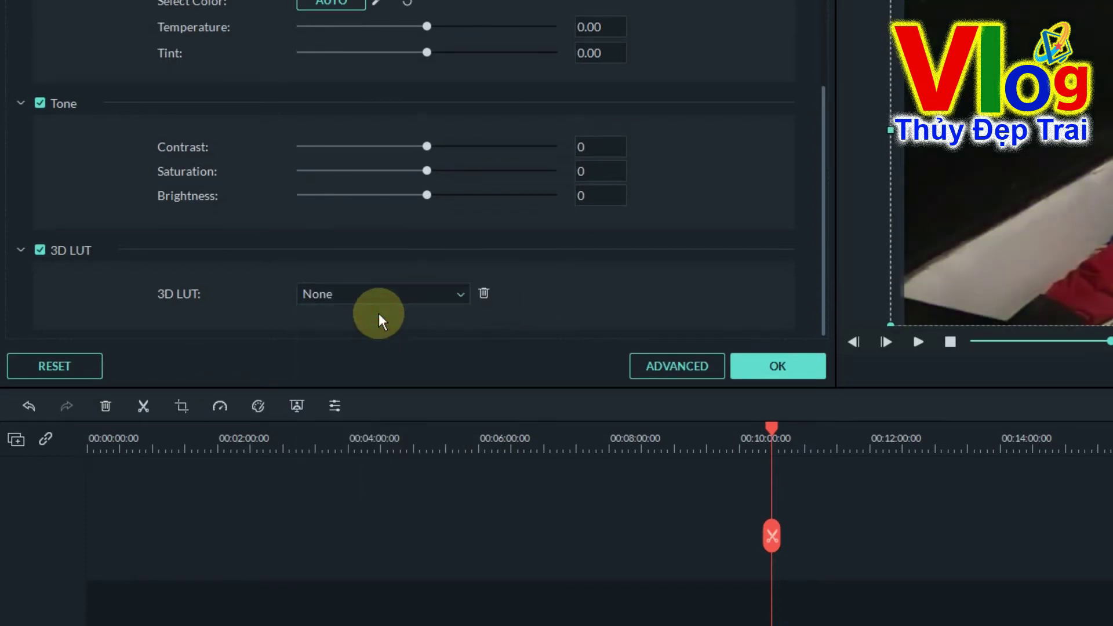
pyautogui.click(394, 295)
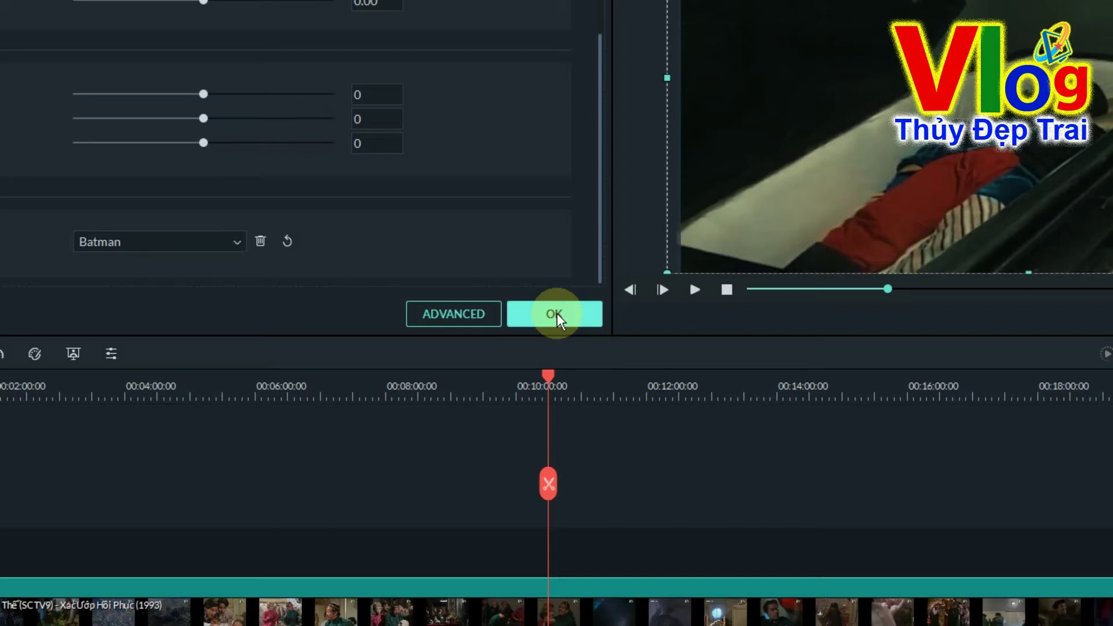
pyautogui.click(555, 316)
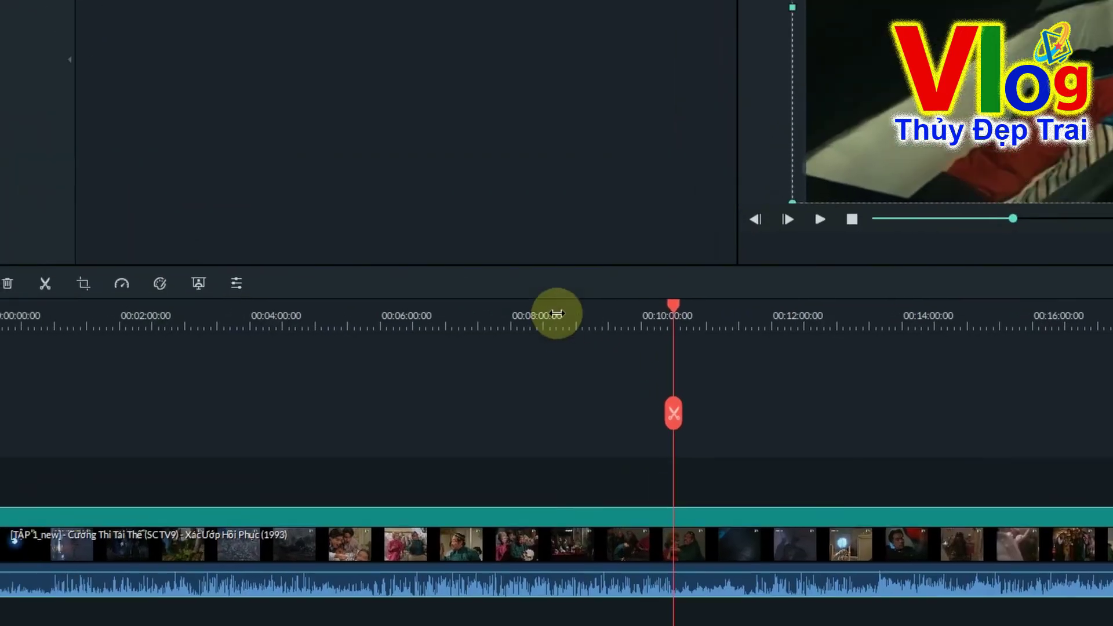
# - Preview the edited film from about 00:08:43 to check the colour and picture, and stop playback
pyautogui.click(471, 221)
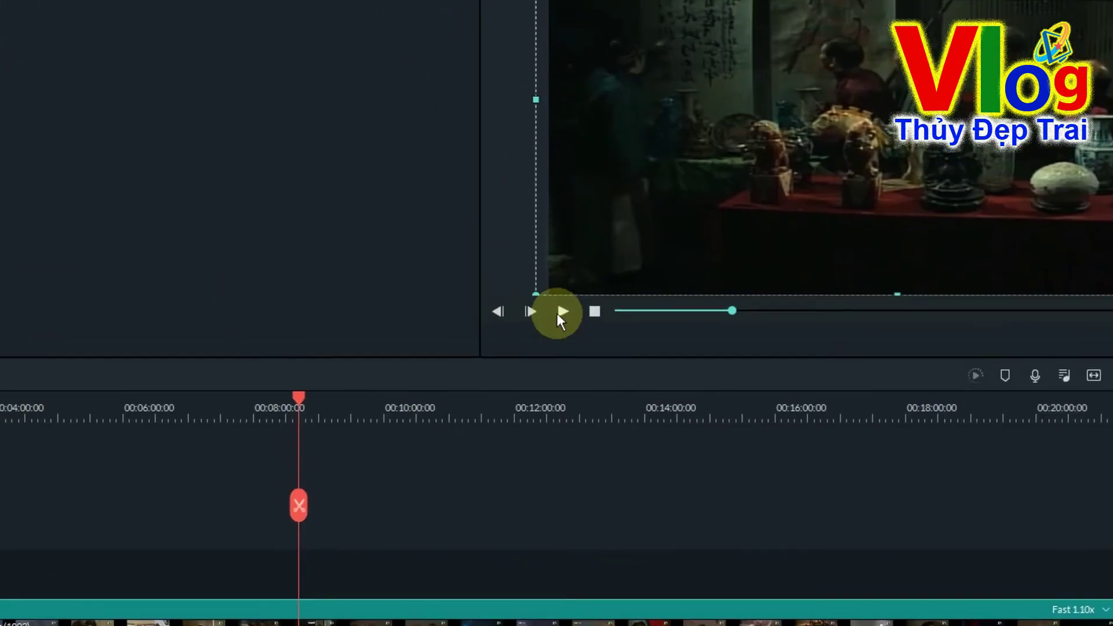
pyautogui.click(500, 435)
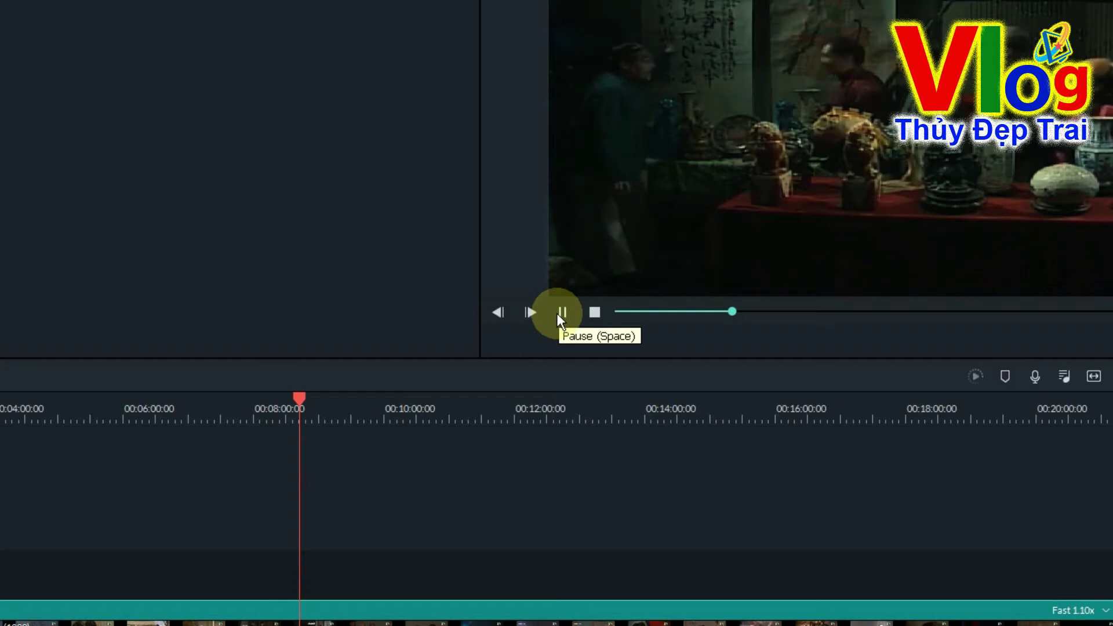
pyautogui.click(560, 313)
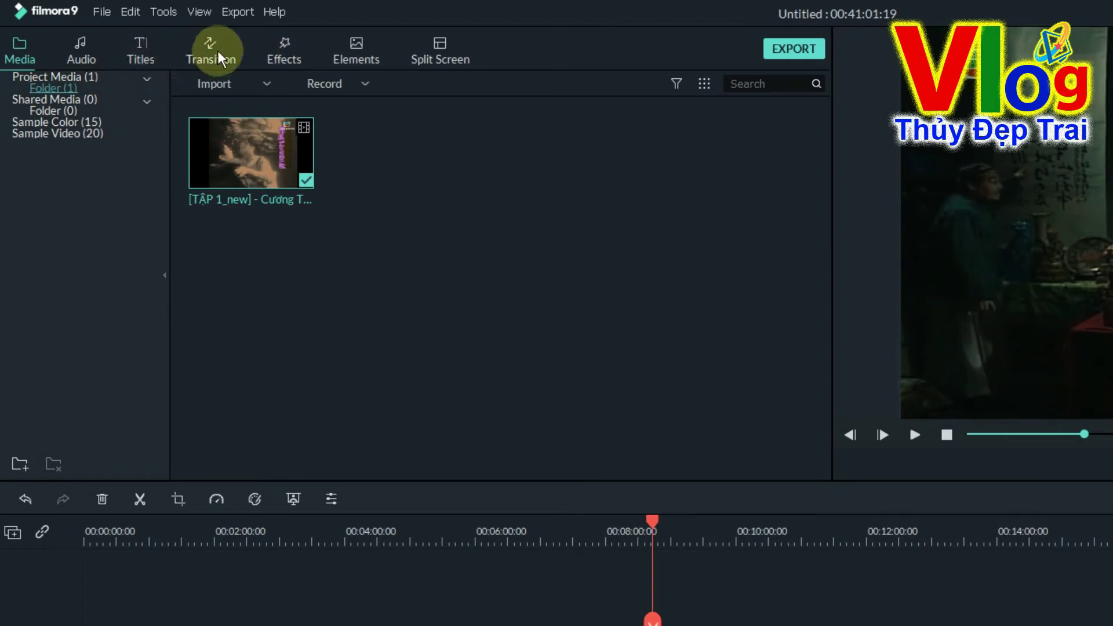
# - Add the Mosaic utility effect to video track 2, starting at about 00:04:05
pyautogui.click(276, 49)
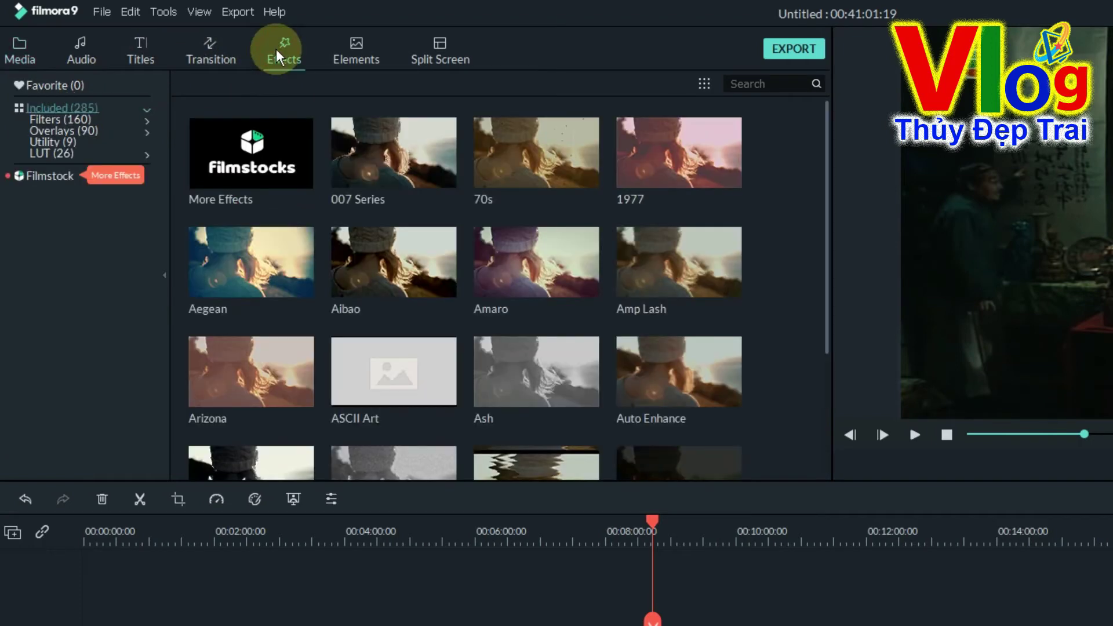
pyautogui.click(52, 142)
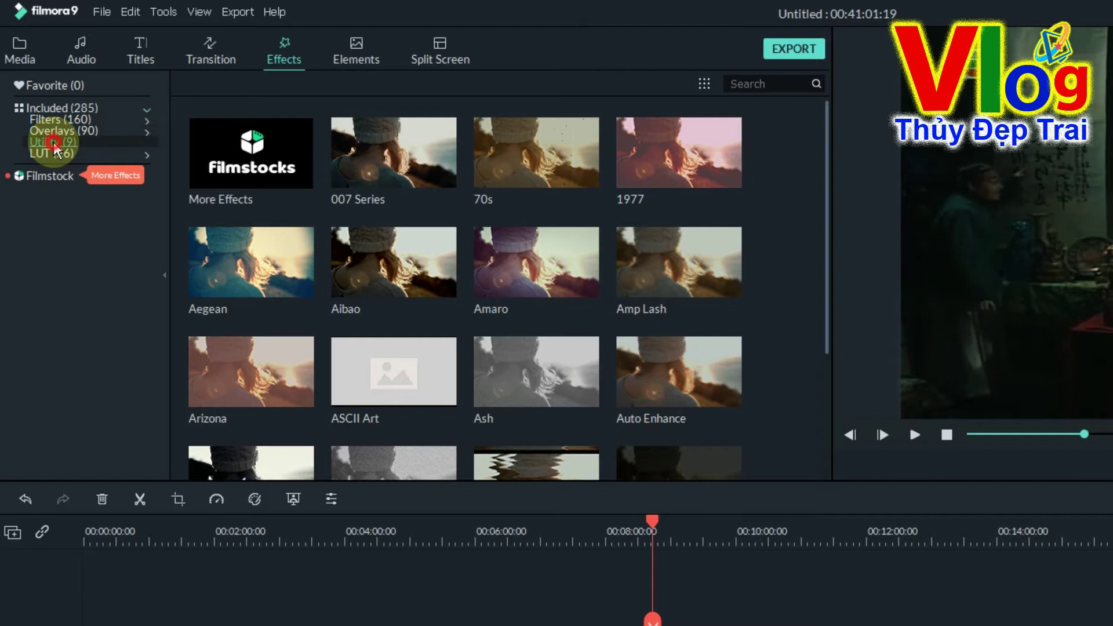
pyautogui.click(538, 166)
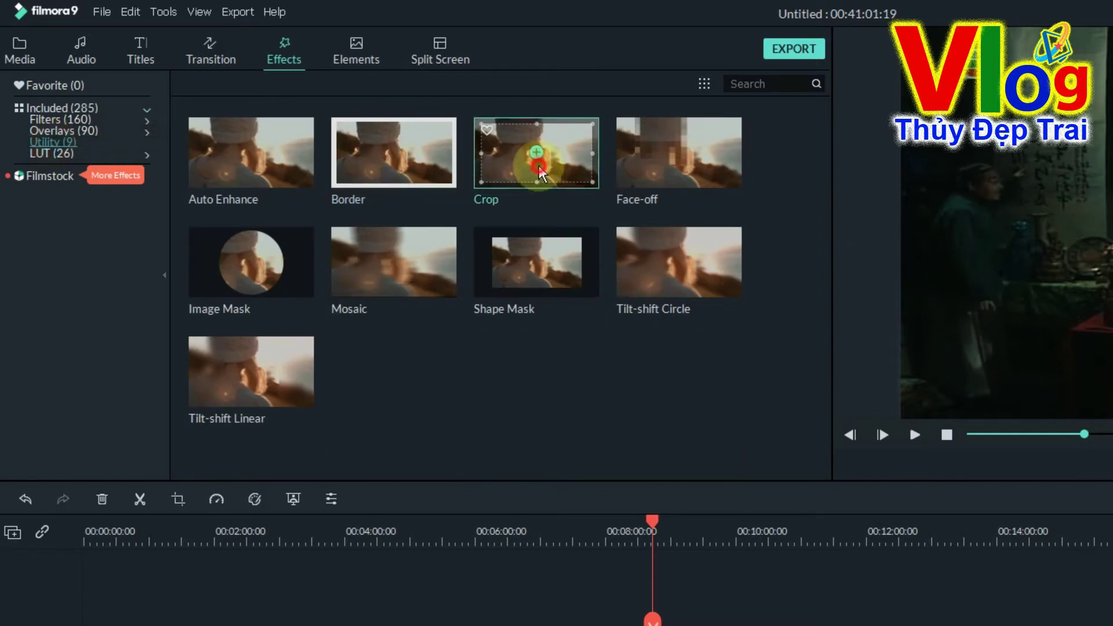
pyautogui.click(538, 165)
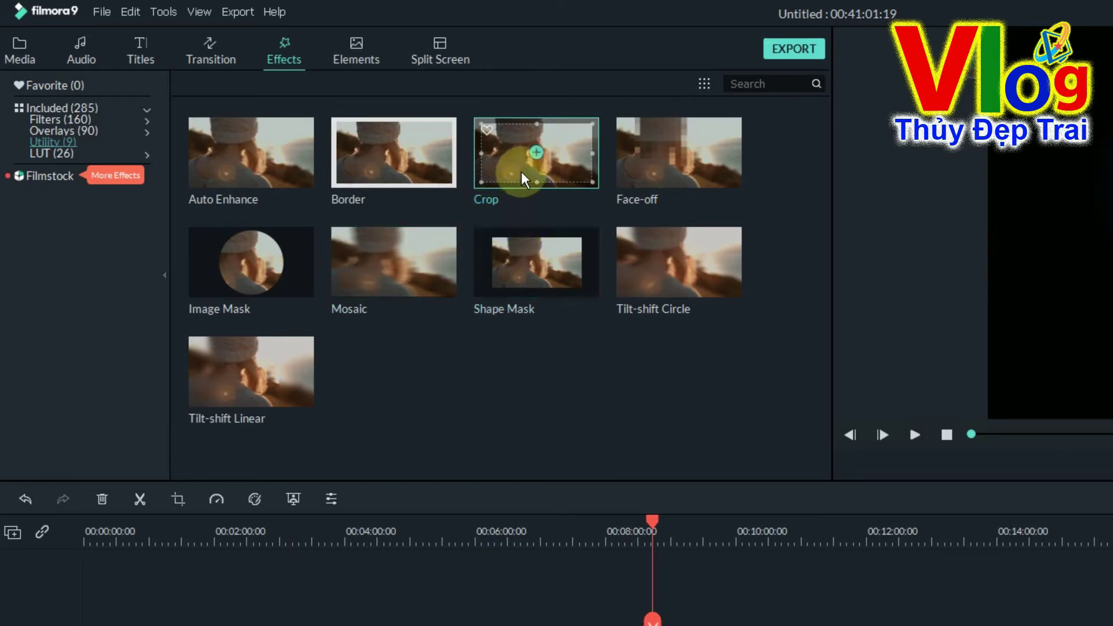
pyautogui.click(416, 243)
pyautogui.moveTo(415, 244); pyautogui.dragTo(352, 323)
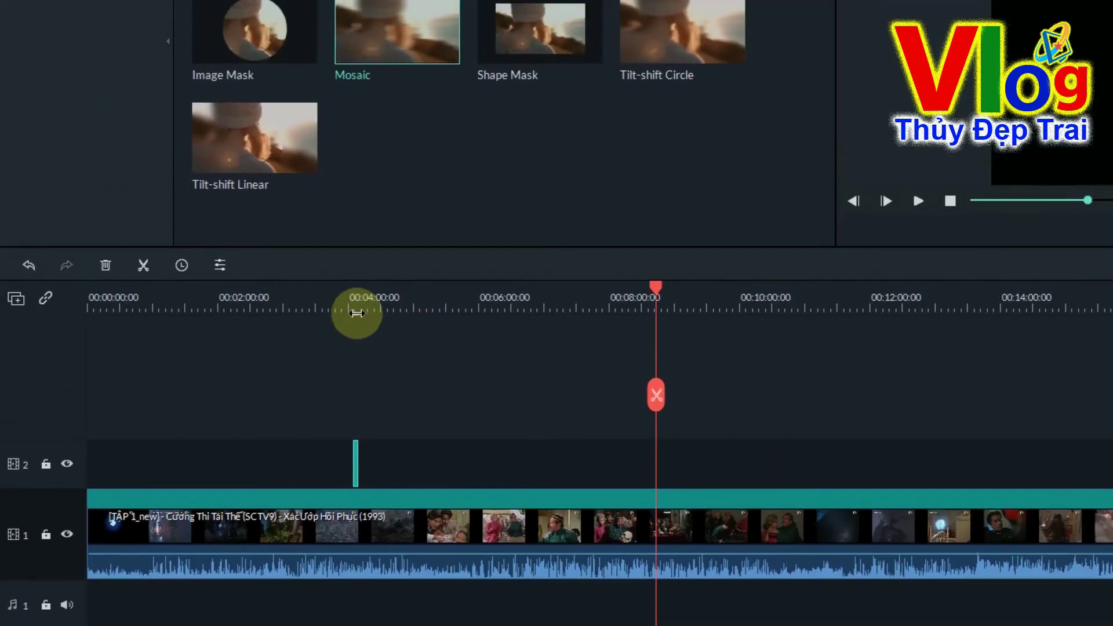
# - Extend the Mosaic effect to end at about 00:05:55 and place the playhead inside it, at about 00:04:53
pyautogui.scroll(2, 384, 313)
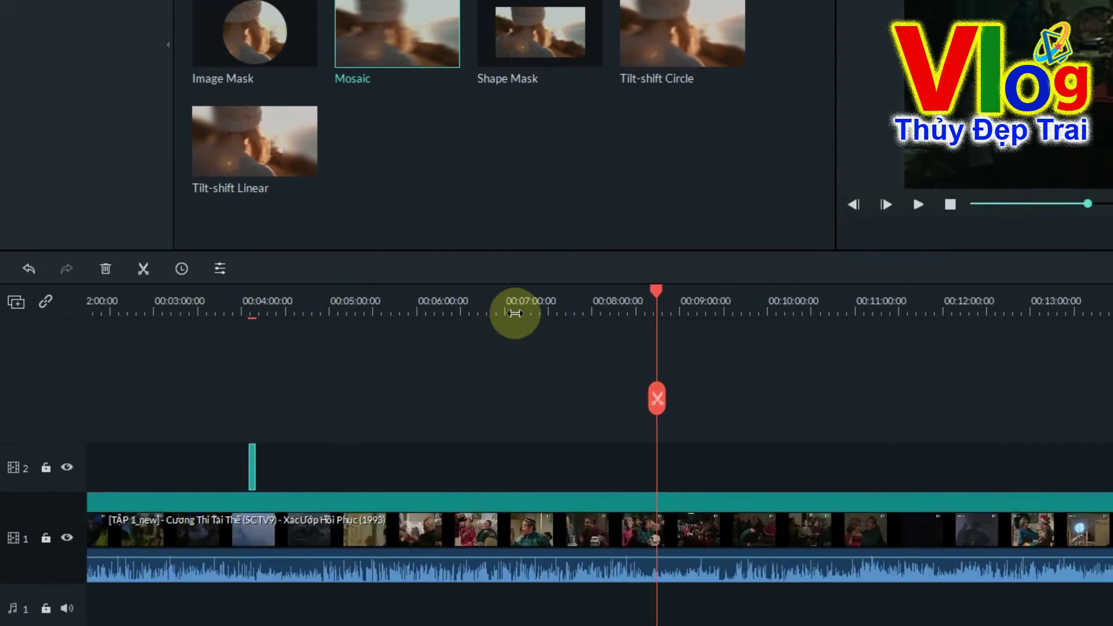
pyautogui.moveTo(159, 373); pyautogui.dragTo(352, 375)
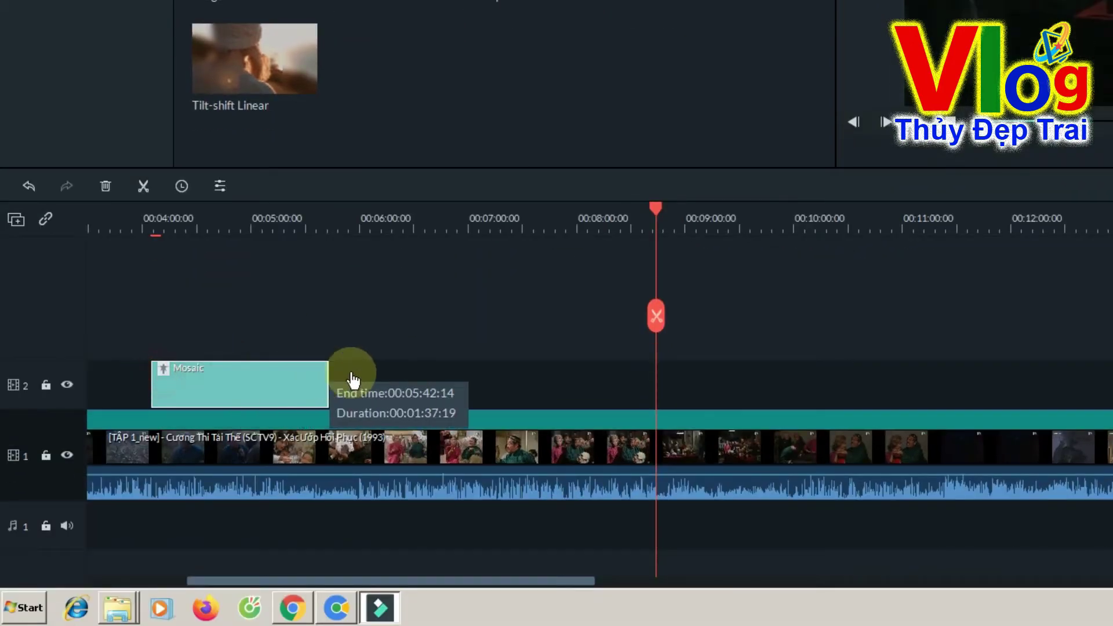
pyautogui.click(238, 218)
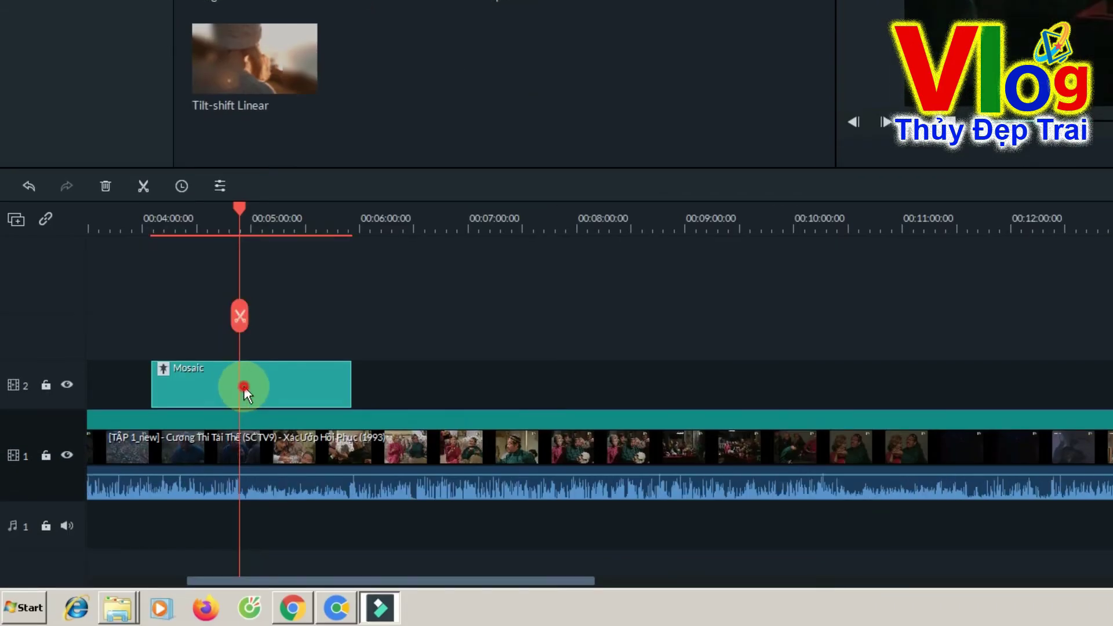
# - Lock video track 1 so the film clip cannot be changed while adjusting the Mosaic area in the preview
pyautogui.doubleClick(244, 386)
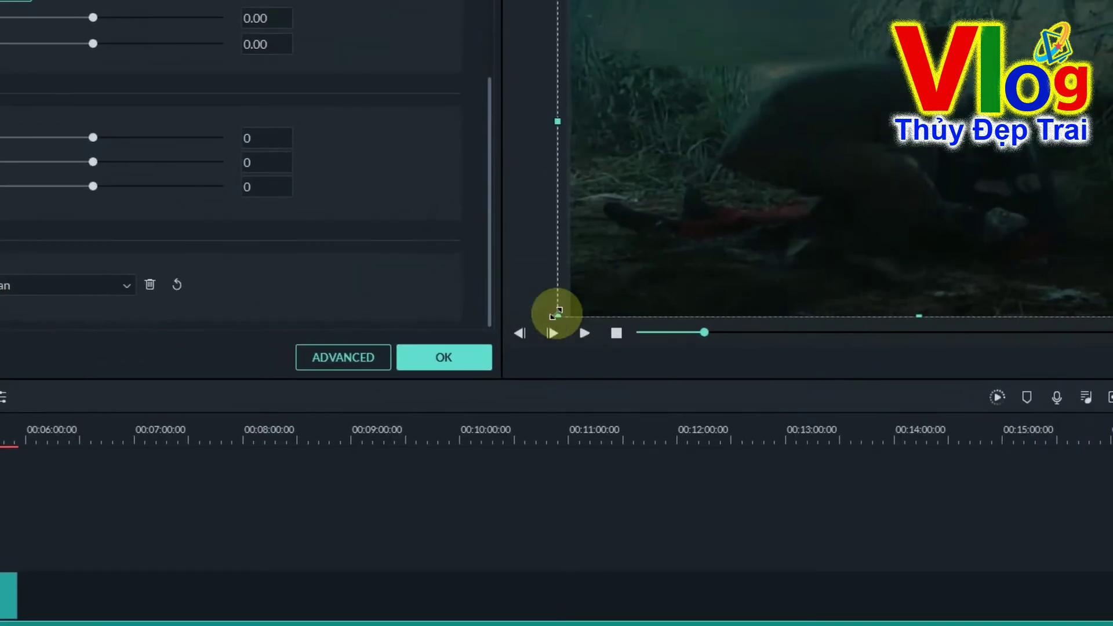
pyautogui.moveTo(555, 313); pyautogui.dragTo(764, 206)
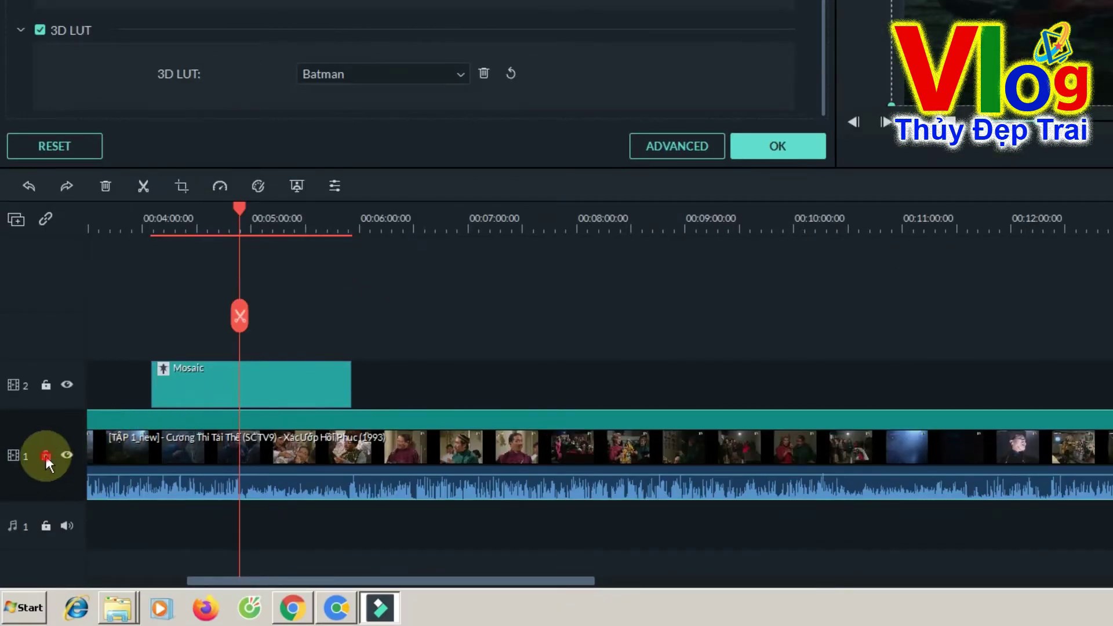
pyautogui.click(45, 455)
pyautogui.click(517, 363)
# - Open the Mosaic effect's settings, then move and shrink its area onto the channel logo in the film's upper corner
pyautogui.click(277, 389)
pyautogui.moveTo(557, 110); pyautogui.dragTo(522, 87)
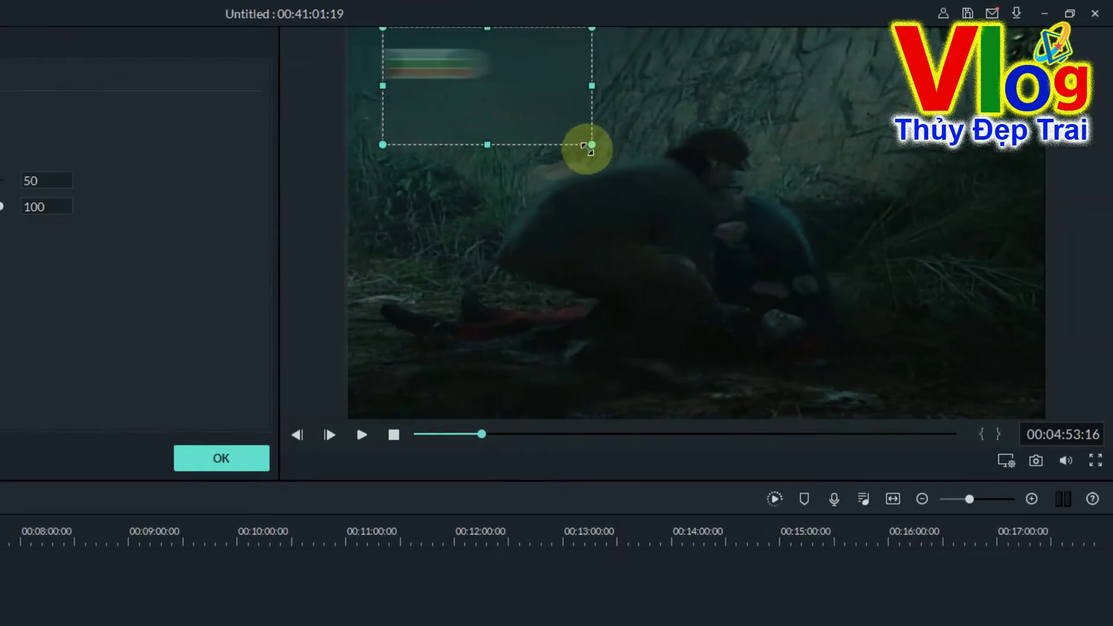
pyautogui.moveTo(586, 148); pyautogui.dragTo(549, 83)
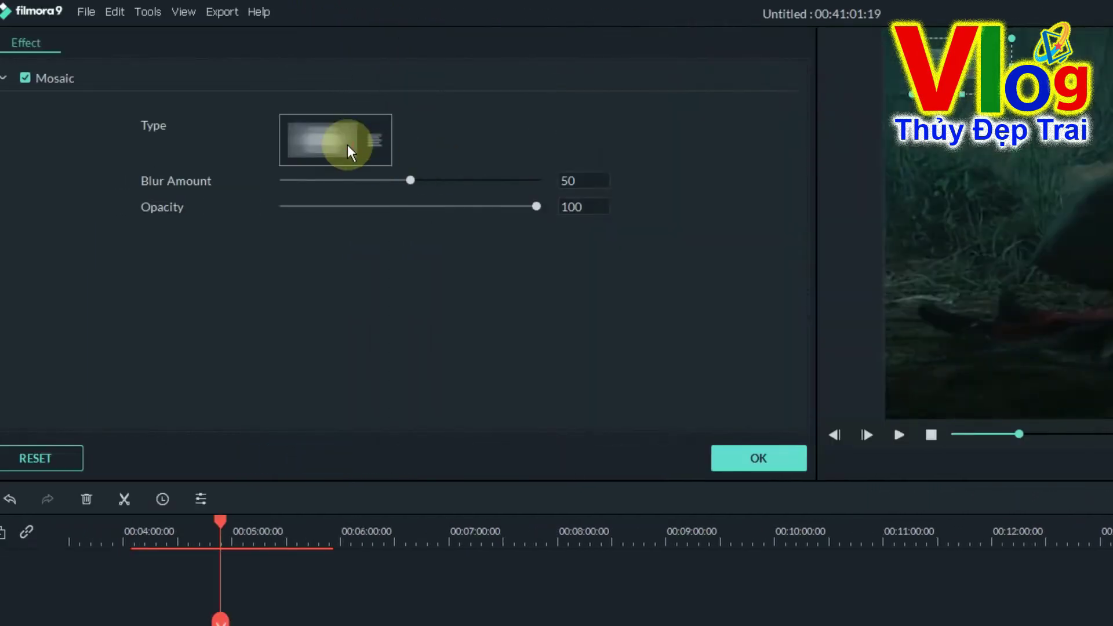
# - Change the Mosaic type to the square-block pattern and refit its area tightly around the channel logo
pyautogui.click(346, 145)
pyautogui.click(328, 371)
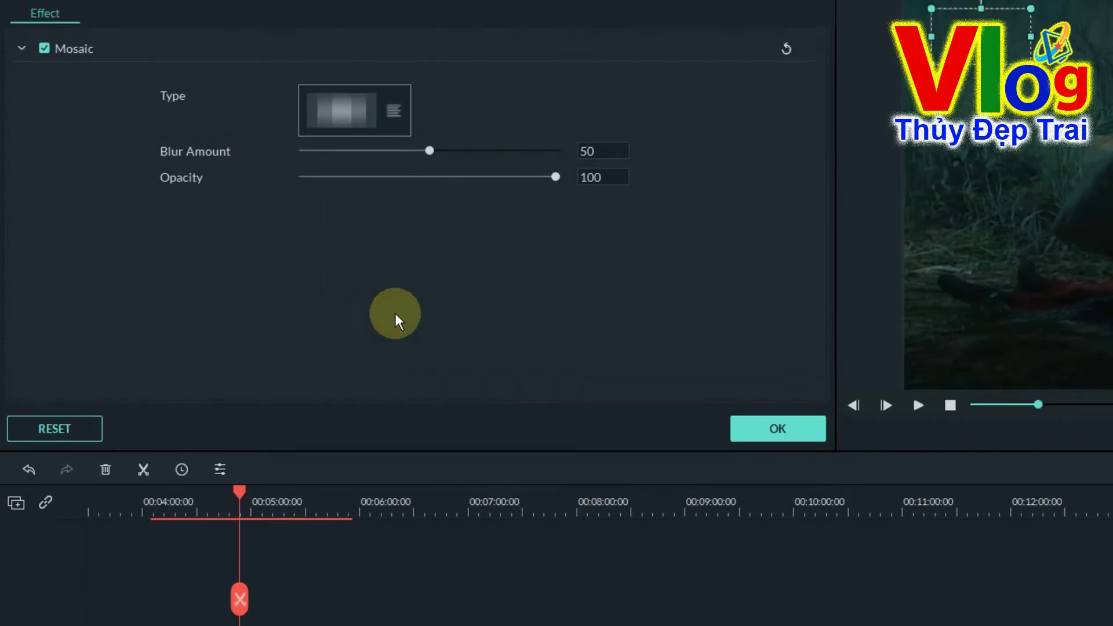
pyautogui.moveTo(985, 60); pyautogui.dragTo(986, 45)
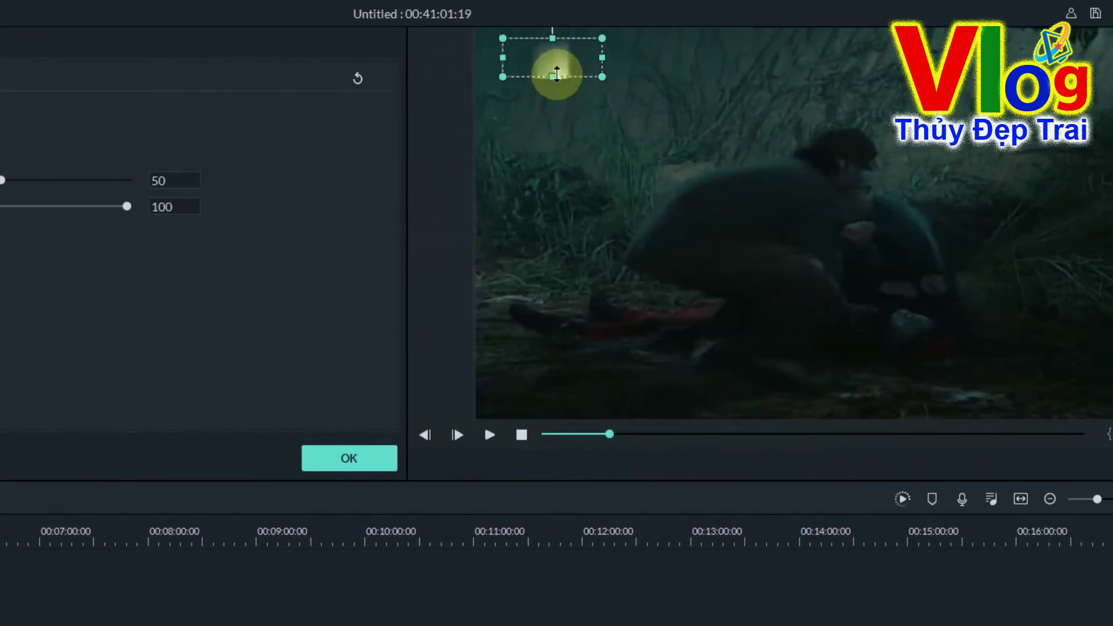
pyautogui.moveTo(557, 74)
pyautogui.mouseDown()
pyautogui.moveTo(555, 61)
pyautogui.moveTo(557, 81)
pyautogui.mouseUp()
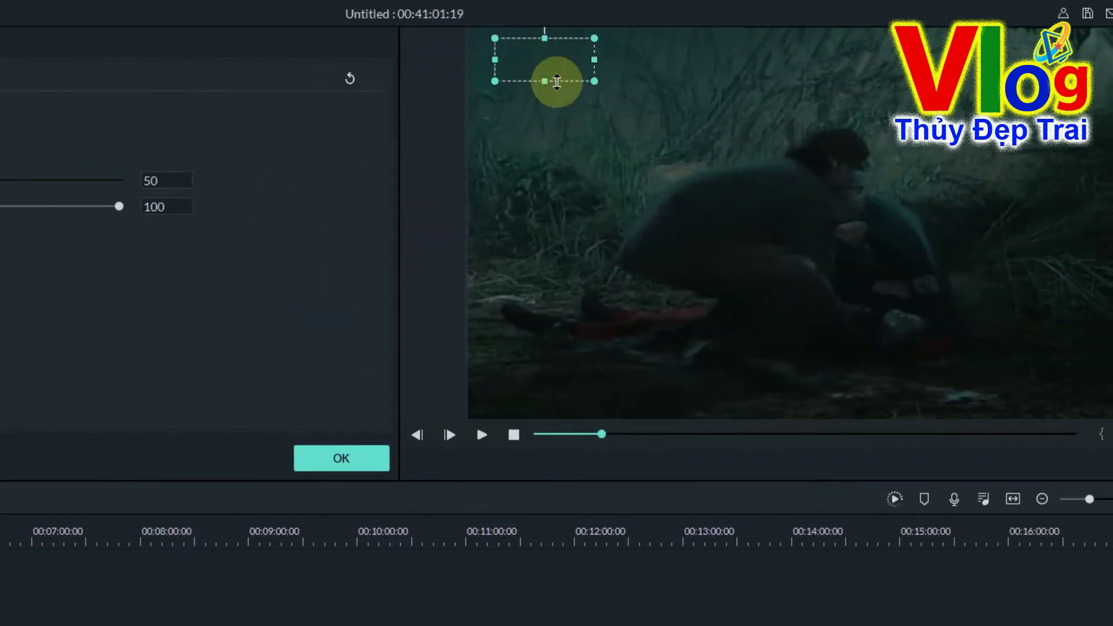
pyautogui.moveTo(494, 60); pyautogui.dragTo(552, 65)
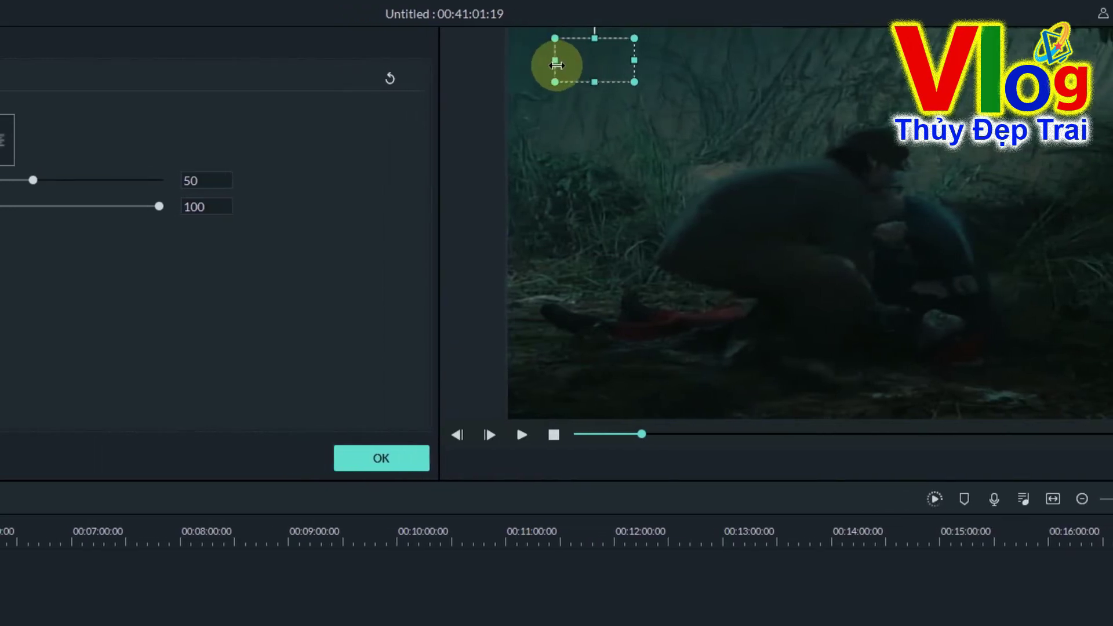
# - Reduce the Mosaic area's width and height in the preview to fit the channel logo more closely, and apply the effect settings
pyautogui.moveTo(634, 57); pyautogui.dragTo(558, 43)
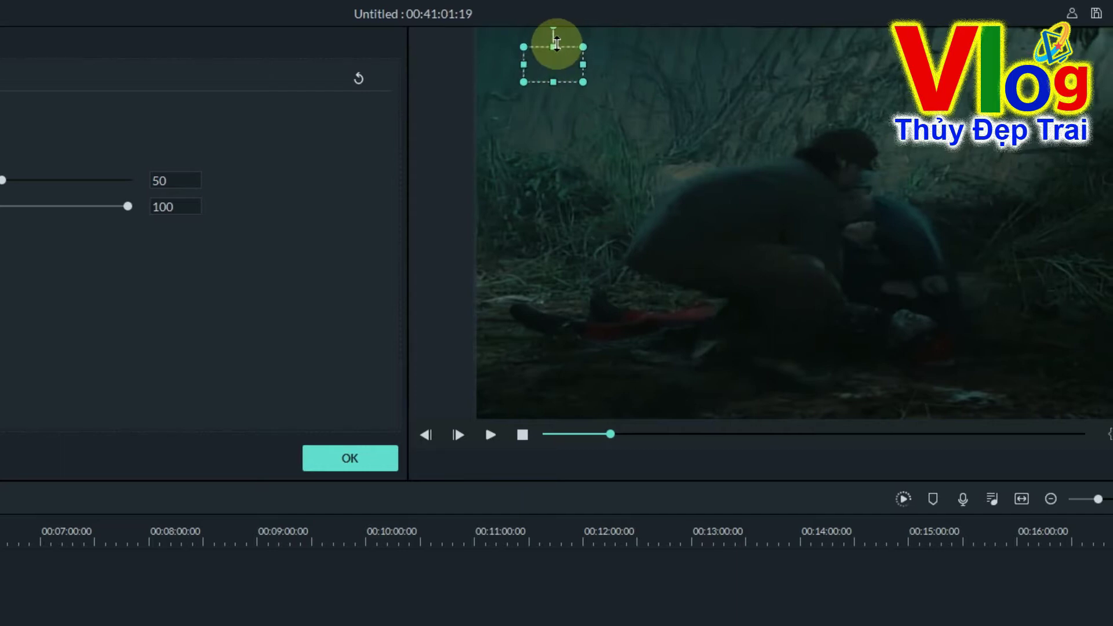
pyautogui.click(594, 137)
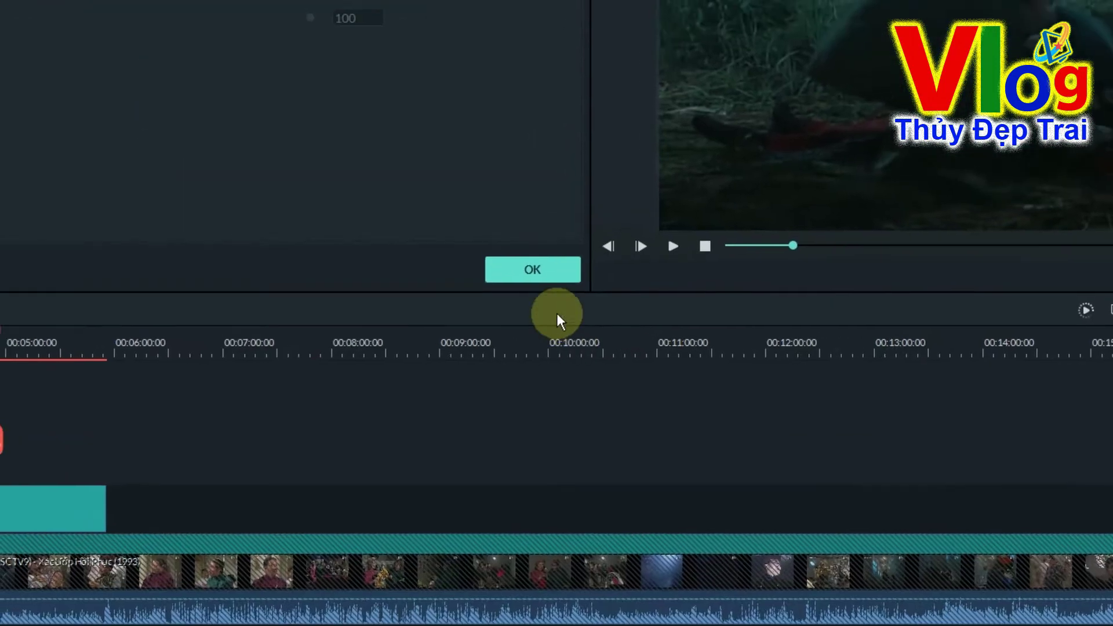
pyautogui.click(791, 466)
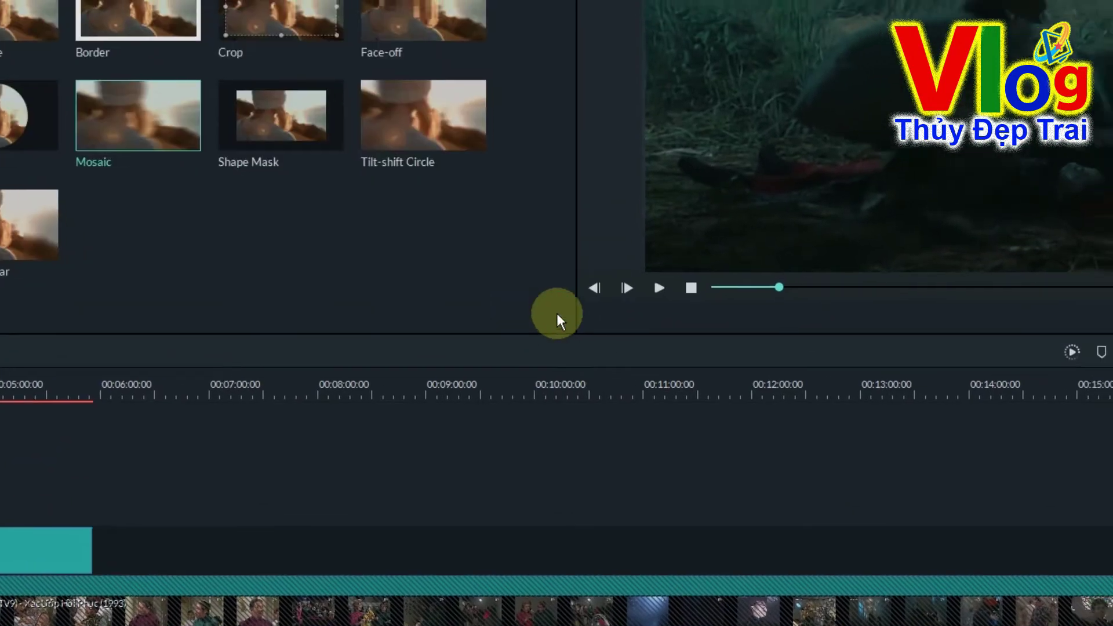
pyautogui.click(684, 286)
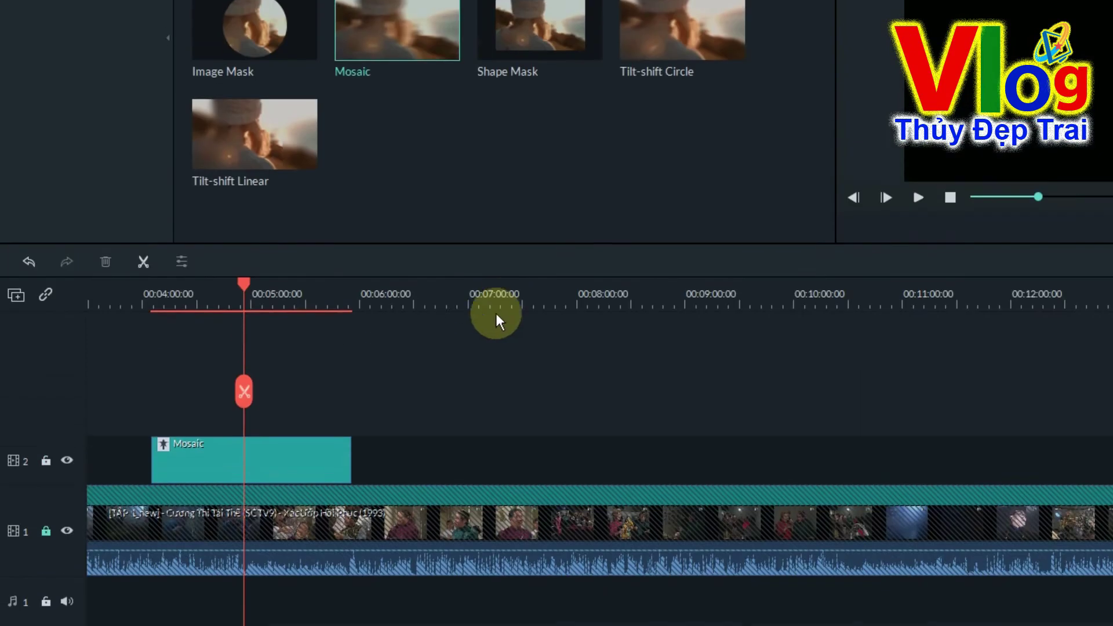
# - Move the Mosaic effect to the start of video track 2 and extend it to the film's end at 00:41:01:19
pyautogui.moveTo(516, 313); pyautogui.dragTo(186, 313)
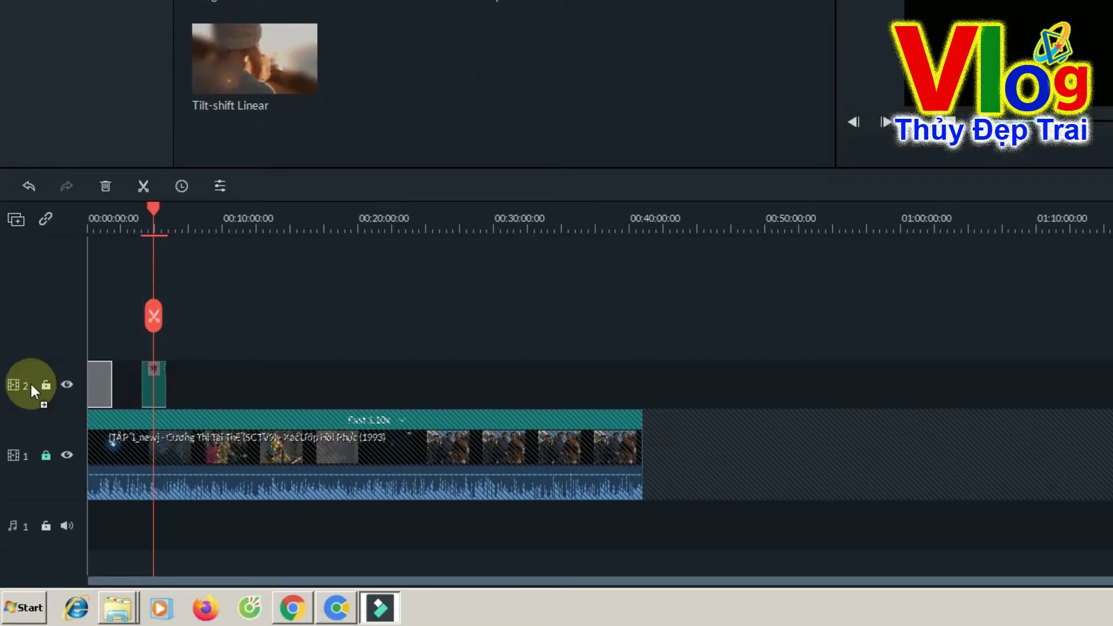
pyautogui.moveTo(60, 389); pyautogui.dragTo(647, 392)
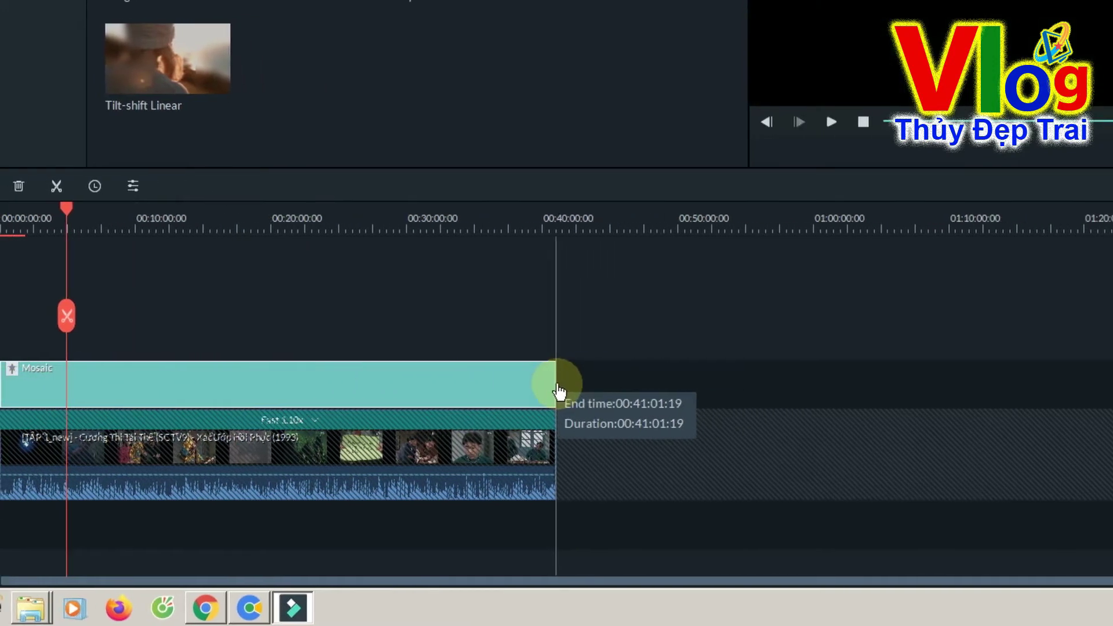
pyautogui.moveTo(559, 392); pyautogui.dragTo(558, 392)
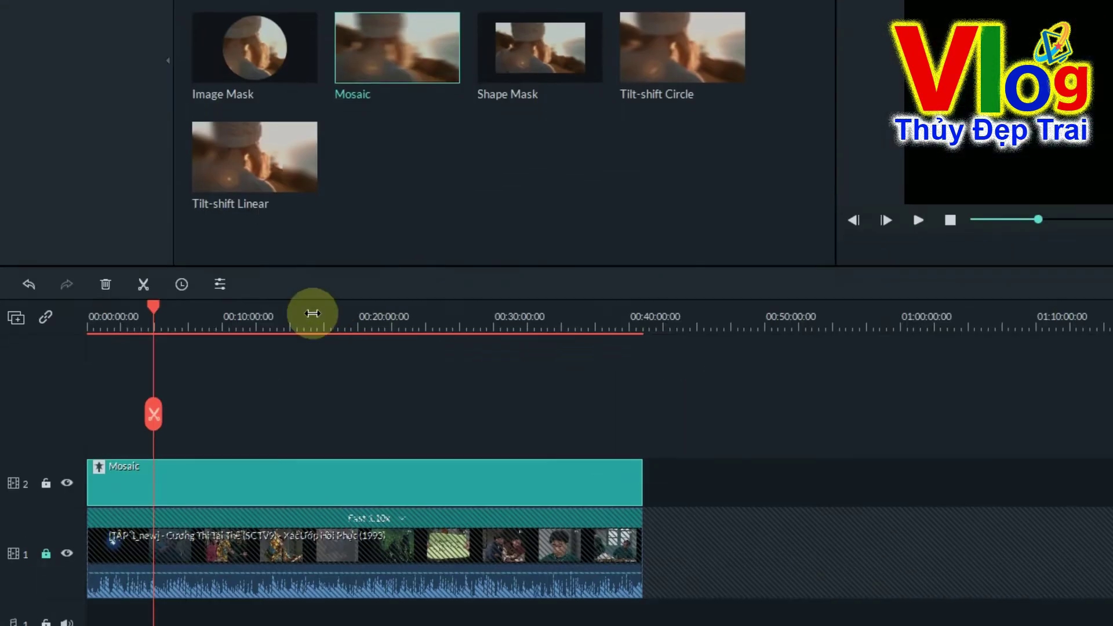
# - Check the film under the Mosaic midway and near its end, and play back the last seconds of the film
pyautogui.click(281, 313)
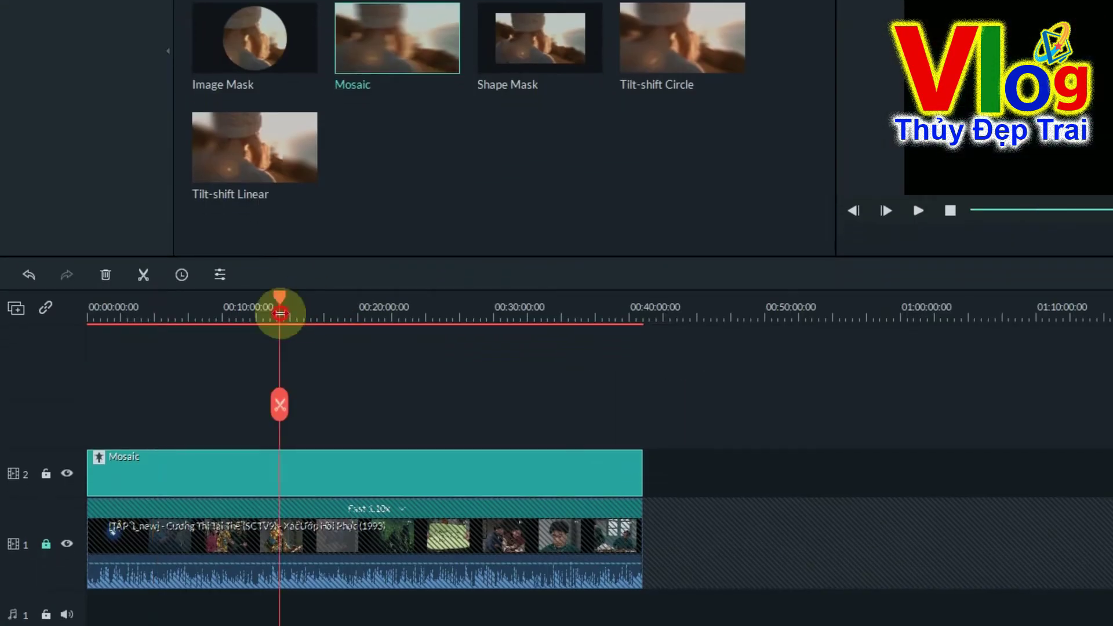
pyautogui.click(616, 308)
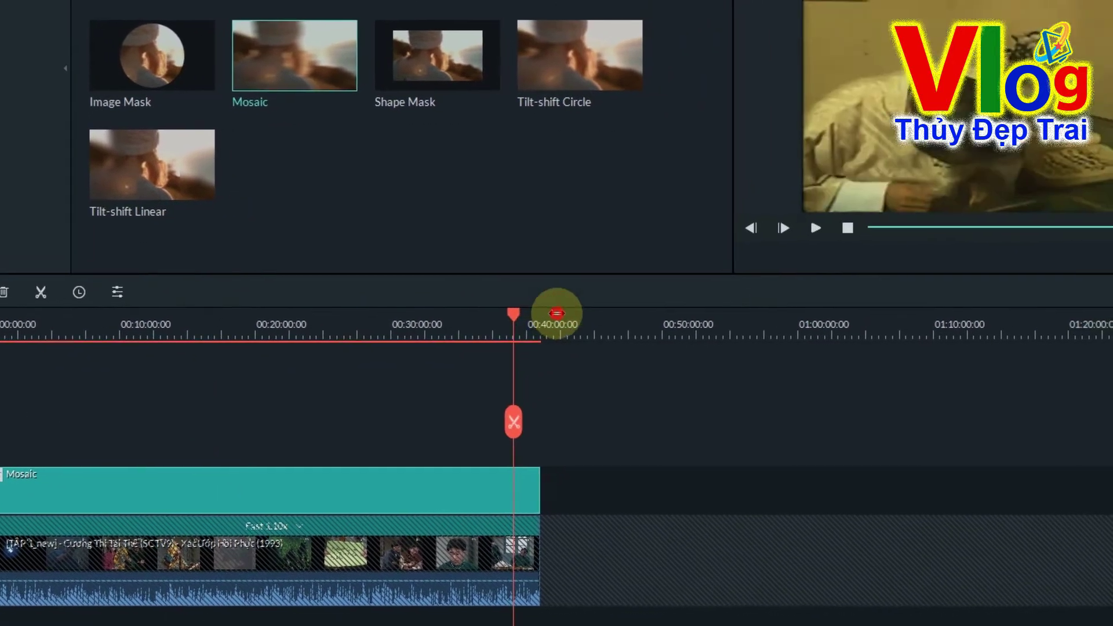
pyautogui.scroll(5, 557, 313)
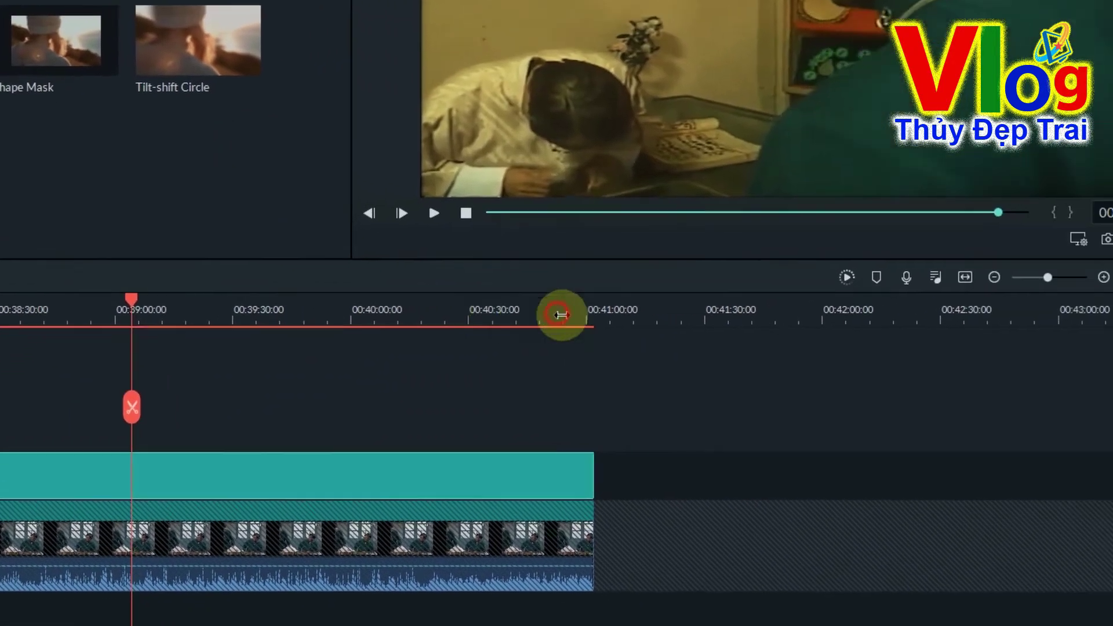
pyautogui.scroll(1, 558, 315)
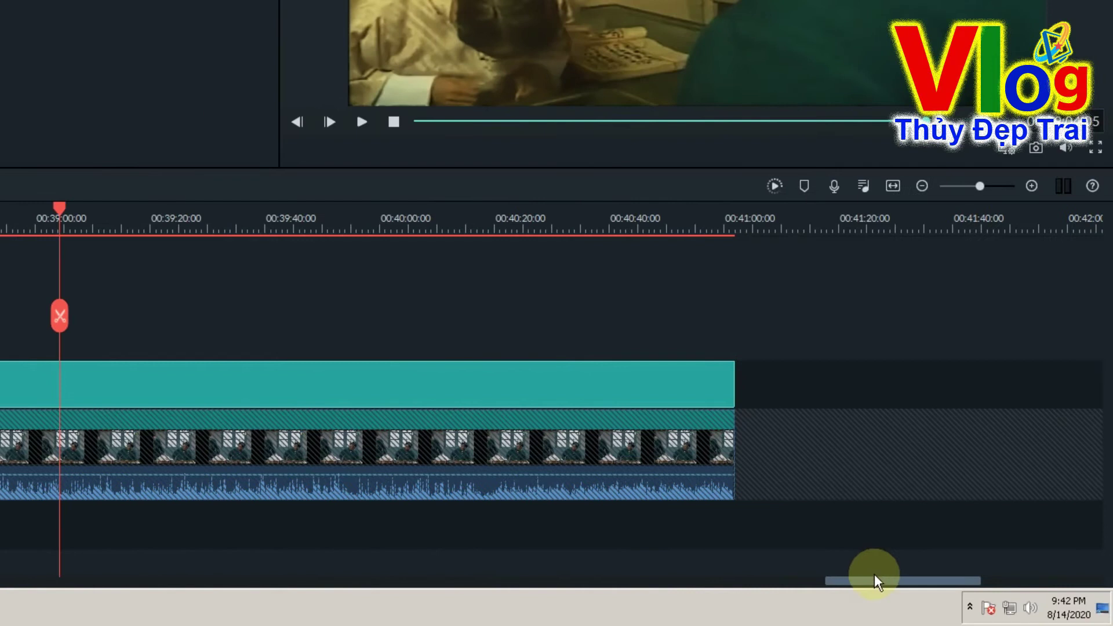
pyautogui.moveTo(874, 579); pyautogui.dragTo(915, 579)
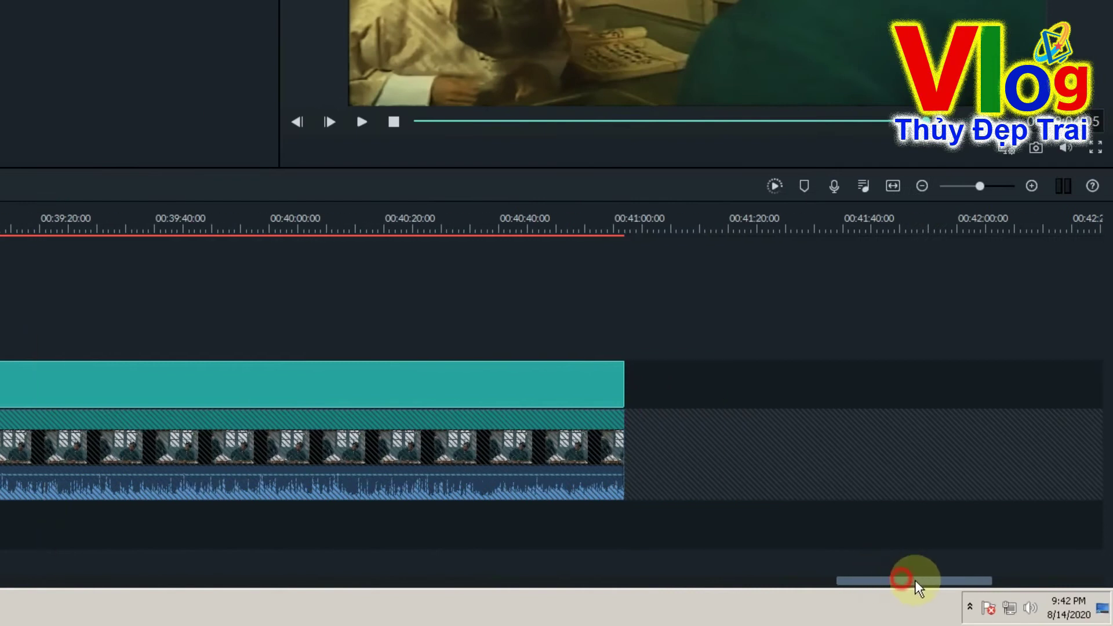
pyautogui.click(290, 227)
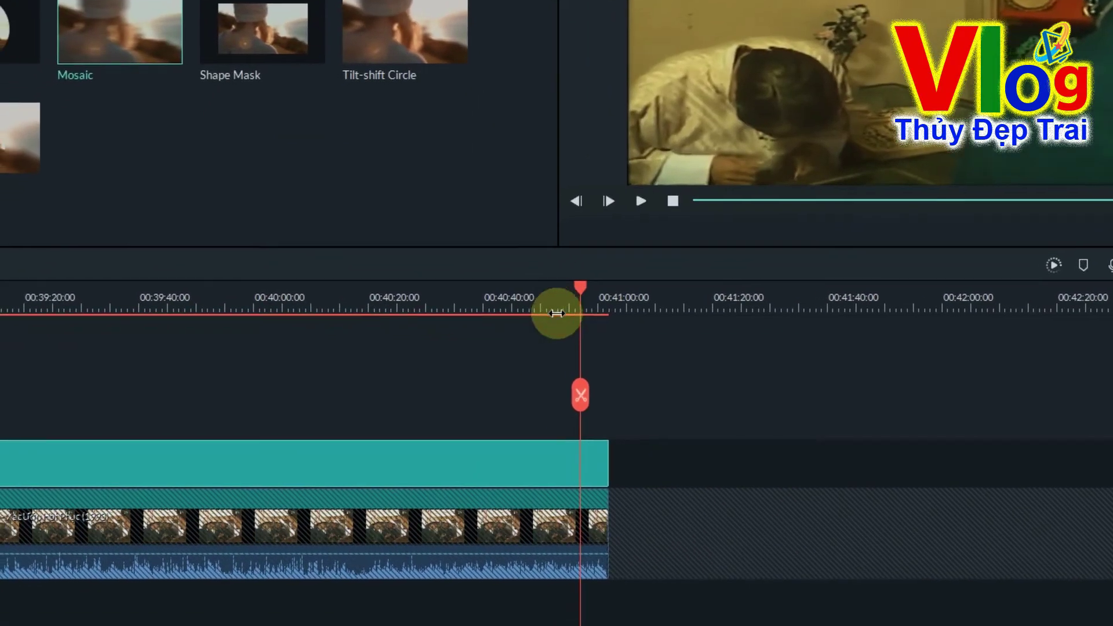
pyautogui.press('space')
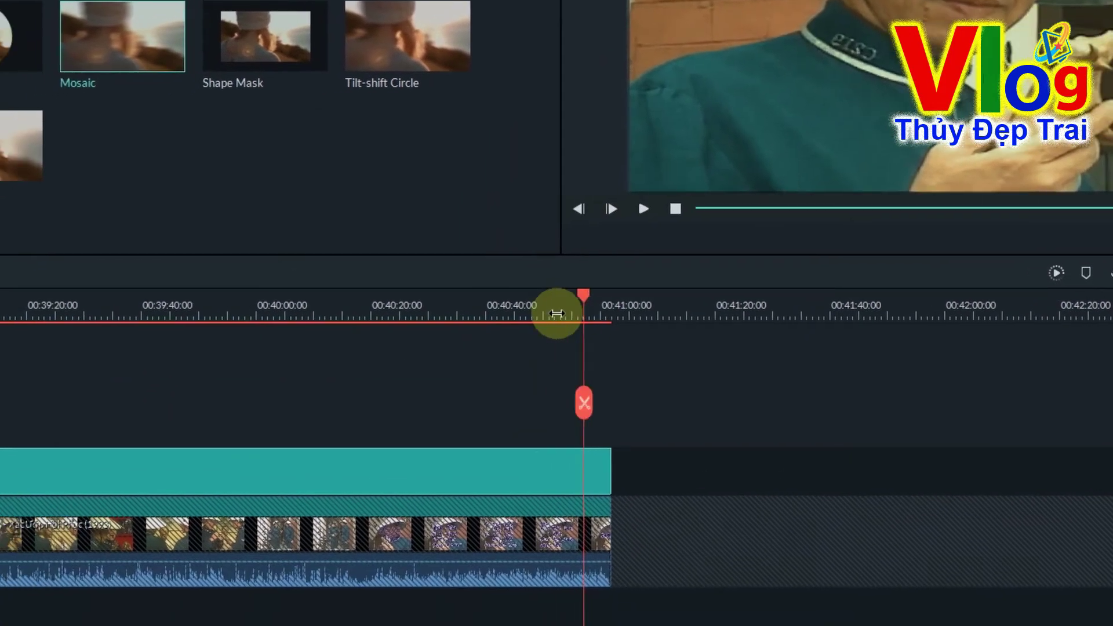
# - Go back through the closing credits and place the playhead just before they begin, at about 00:40:18
pyautogui.click(510, 313)
pyautogui.moveTo(557, 313); pyautogui.dragTo(474, 327)
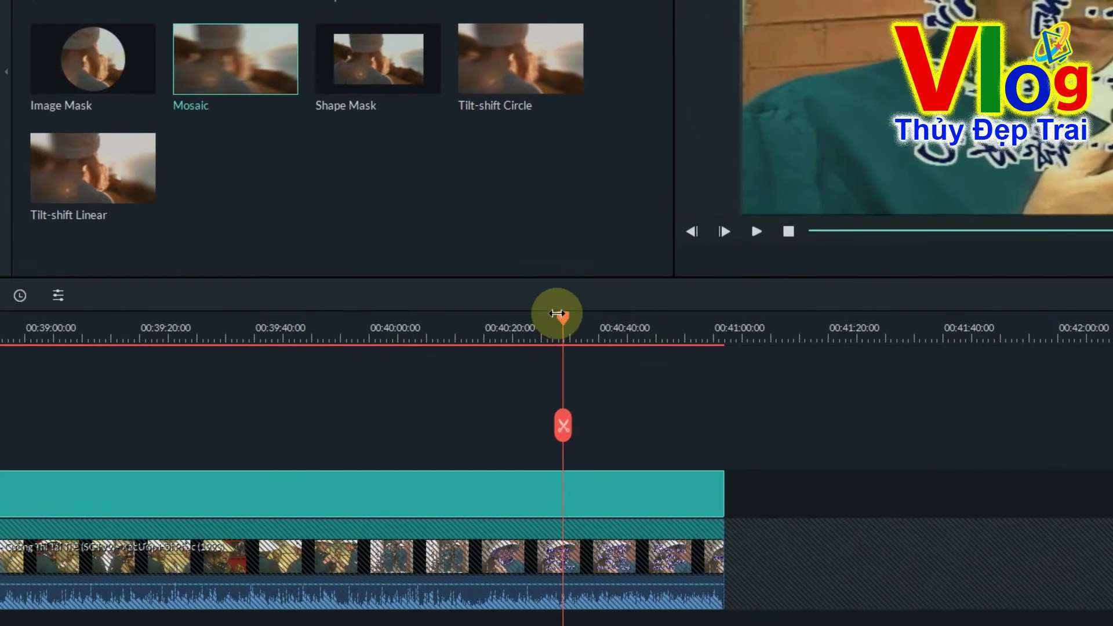
pyautogui.moveTo(557, 321); pyautogui.dragTo(421, 315)
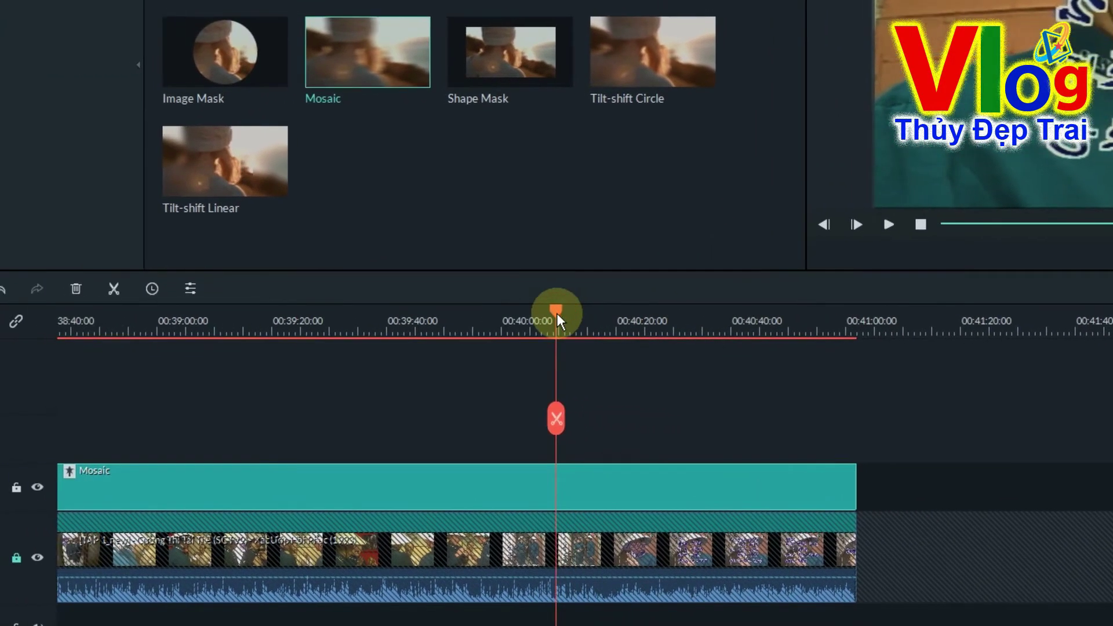
pyautogui.press('space')
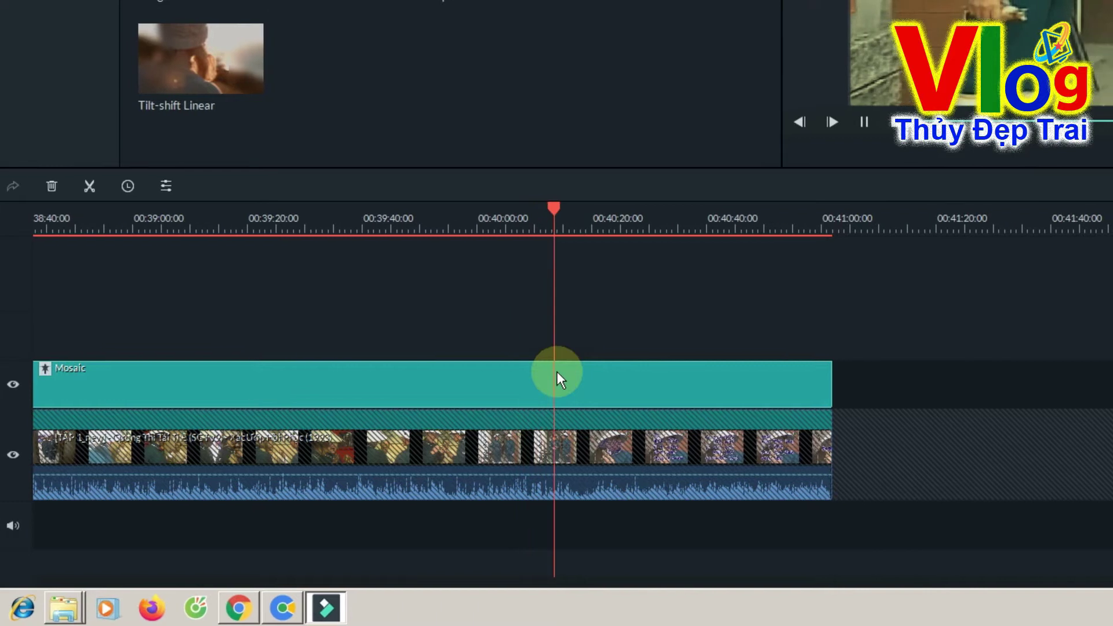
pyautogui.press('space')
pyautogui.press('space')
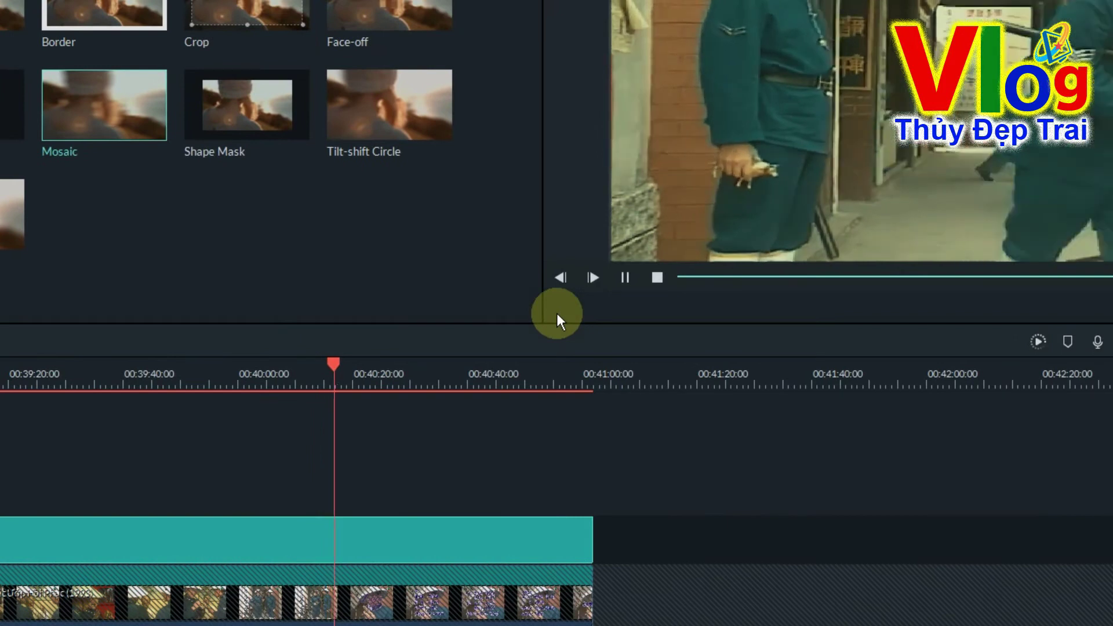
pyautogui.press('space')
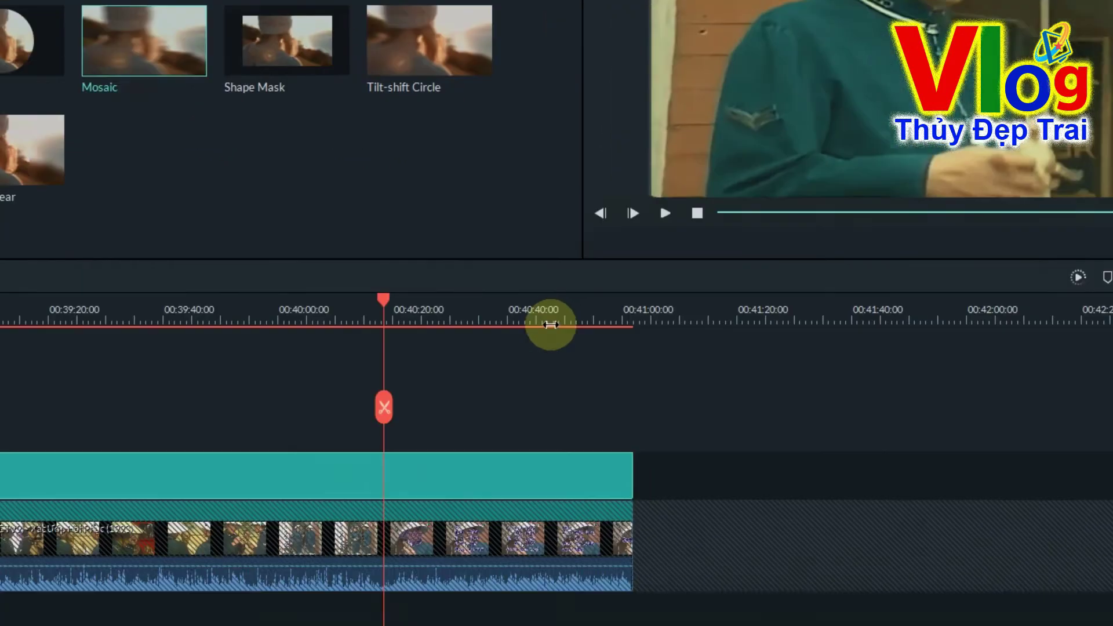
# - Split the Mosaic effect at the playhead and delete the part that follows it
pyautogui.rightClick(424, 556)
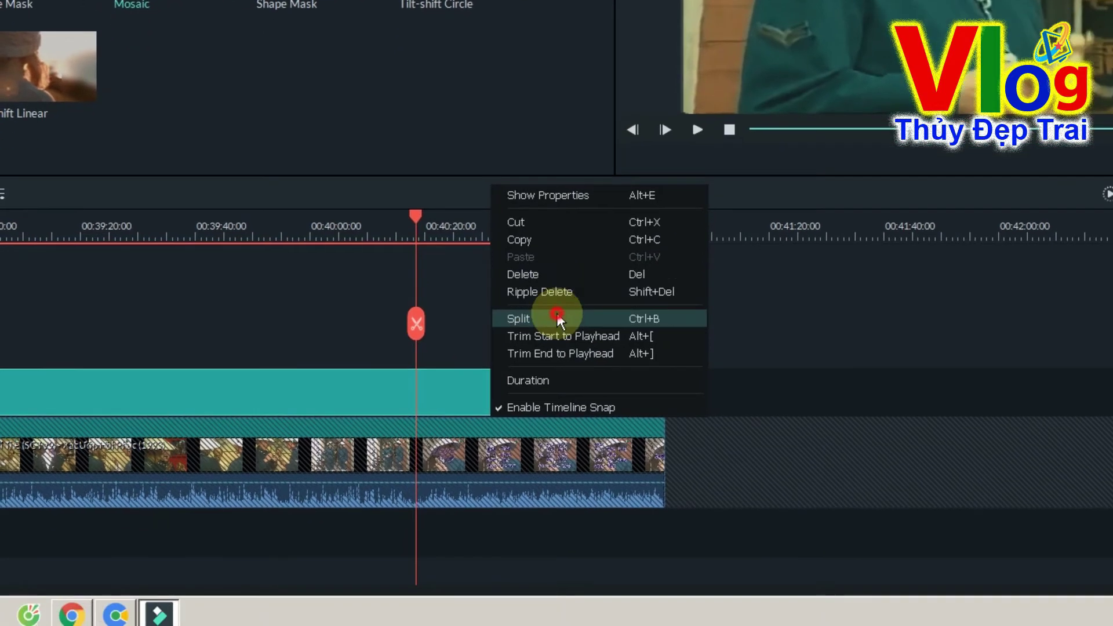
pyautogui.click(626, 310)
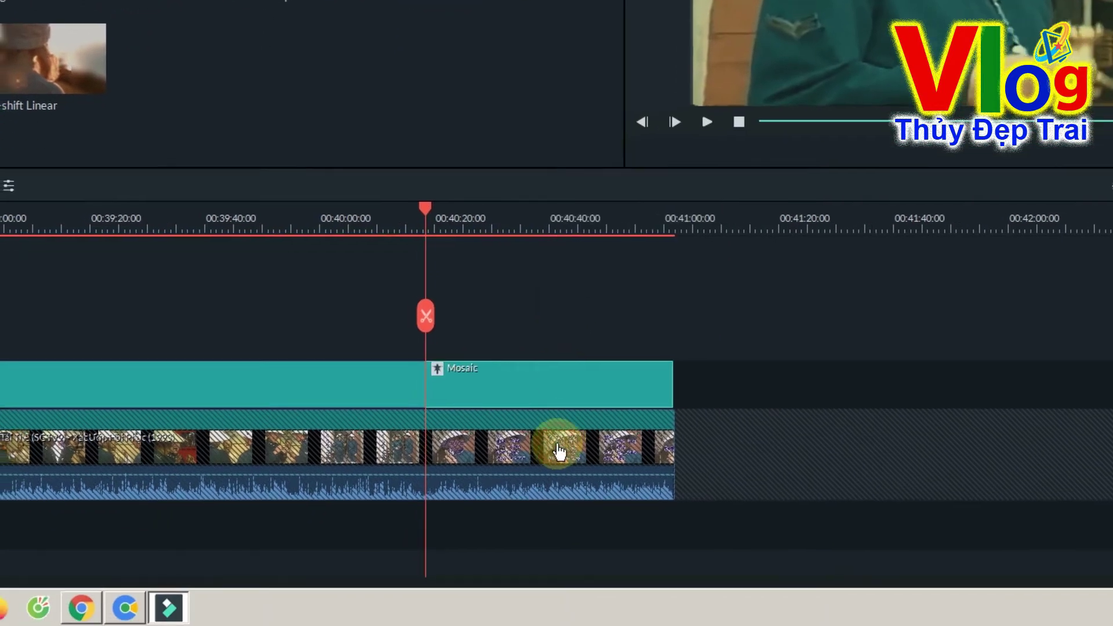
pyautogui.press('Delete')
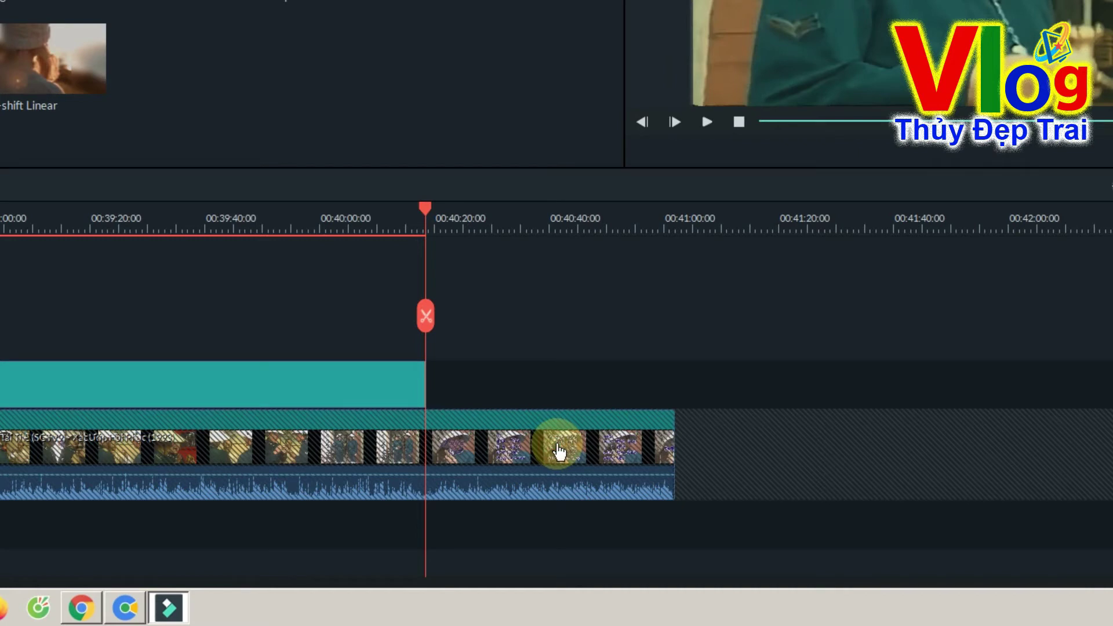
# - Unlock video track 1, then split the film clip at the playhead and delete the closing credits segment
pyautogui.rightClick(558, 447)
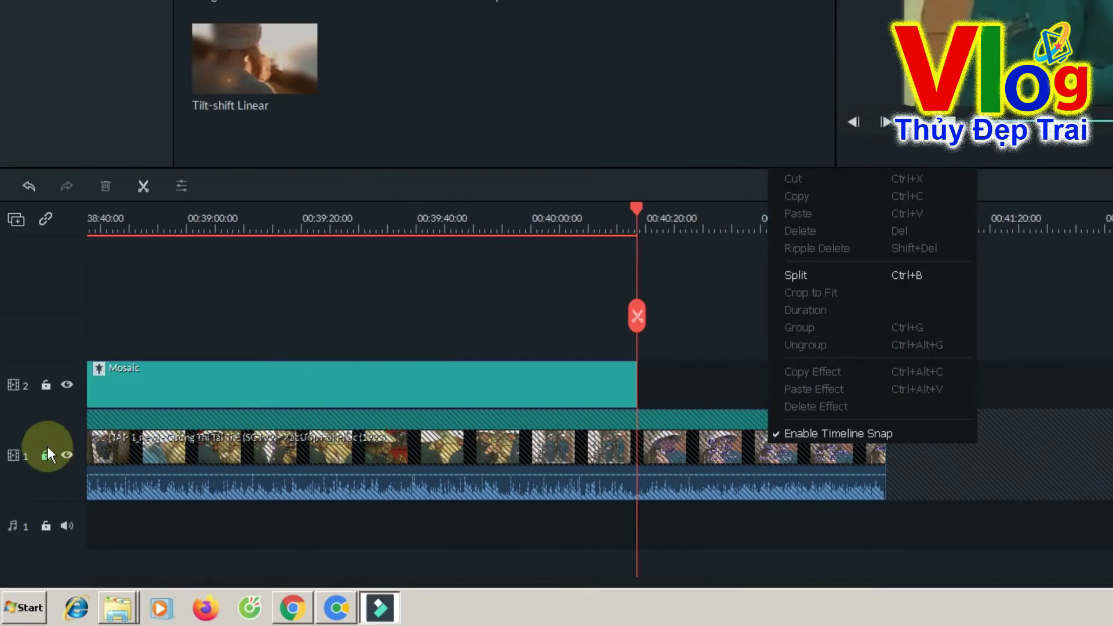
pyautogui.click(45, 451)
pyautogui.rightClick(699, 460)
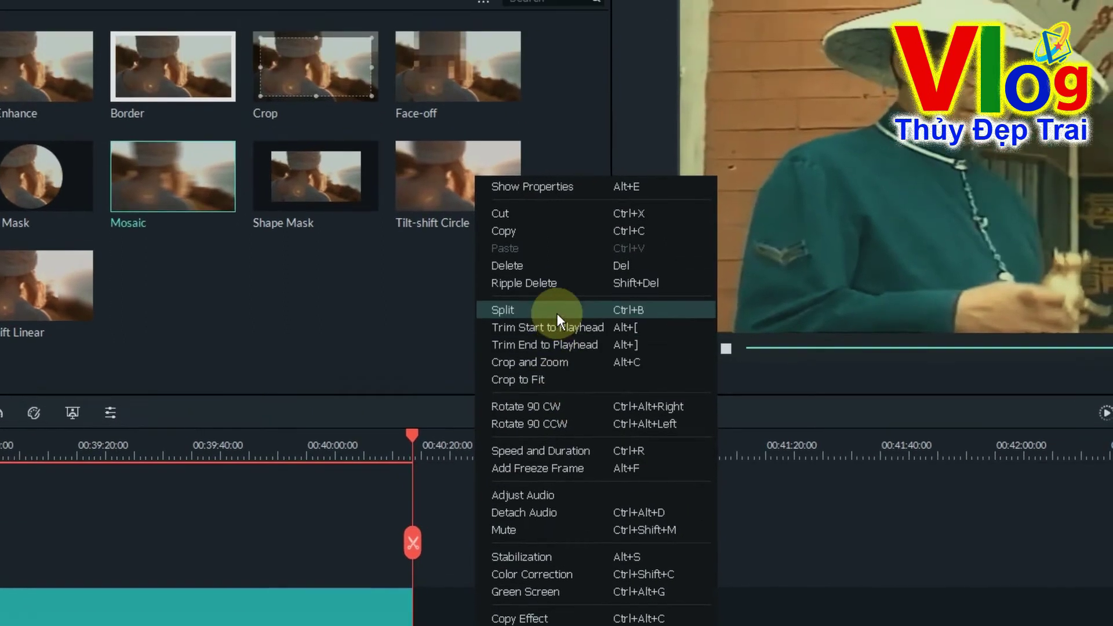
pyautogui.click(561, 83)
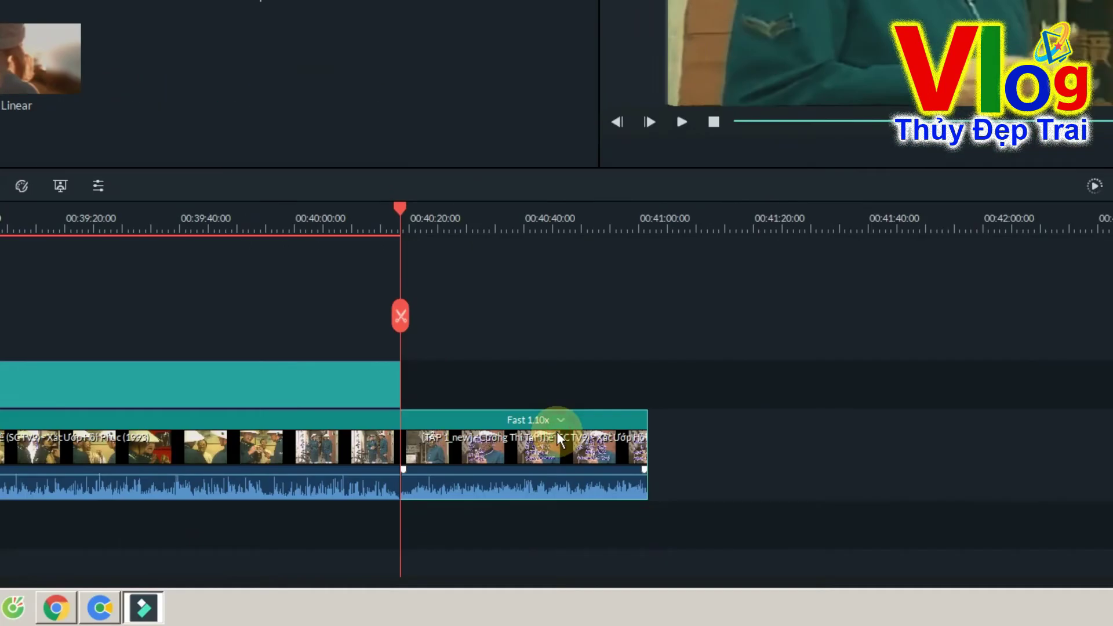
pyautogui.press('Delete')
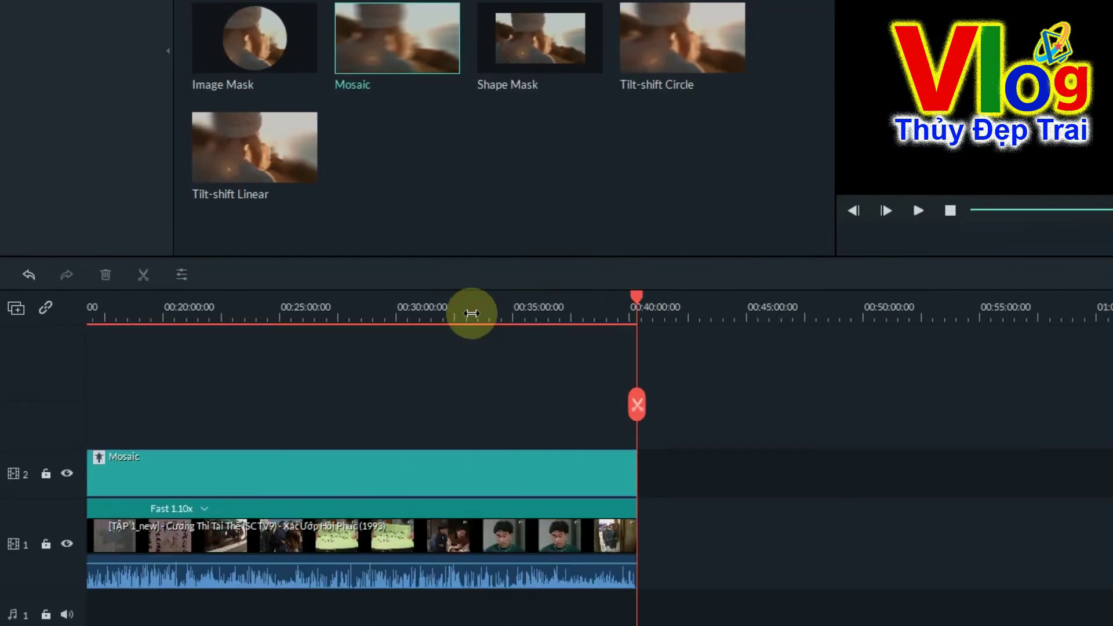
# - Show the whole trimmed film in the timeline and play a short passage from about 00:09:00 to check the edit
pyautogui.moveTo(472, 313); pyautogui.dragTo(288, 308)
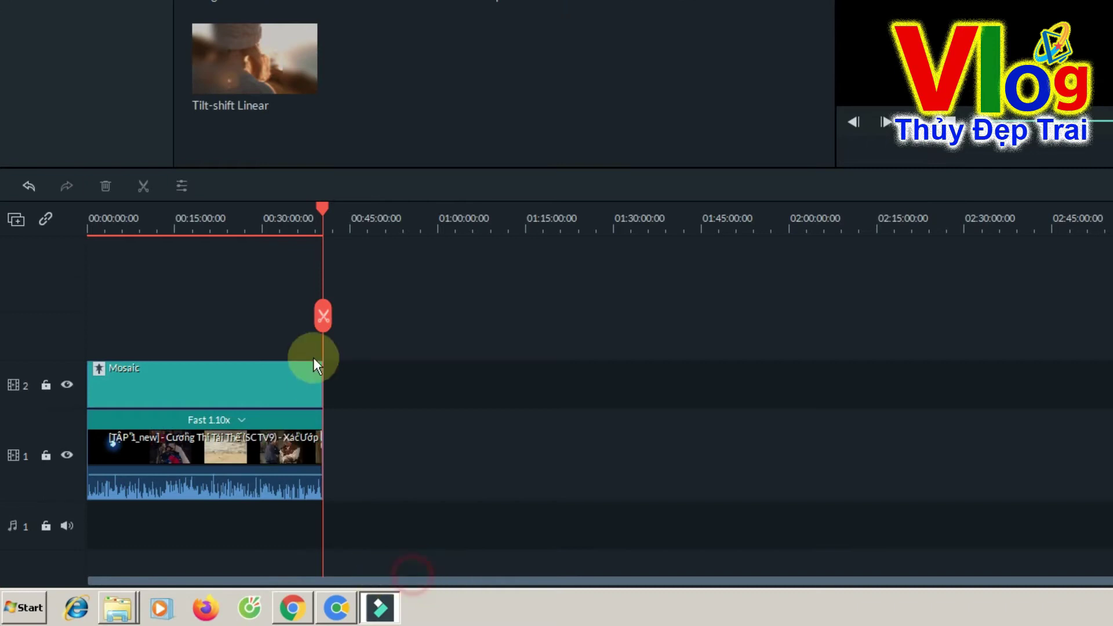
pyautogui.moveTo(278, 219); pyautogui.dragTo(650, 219)
pyautogui.click(786, 577)
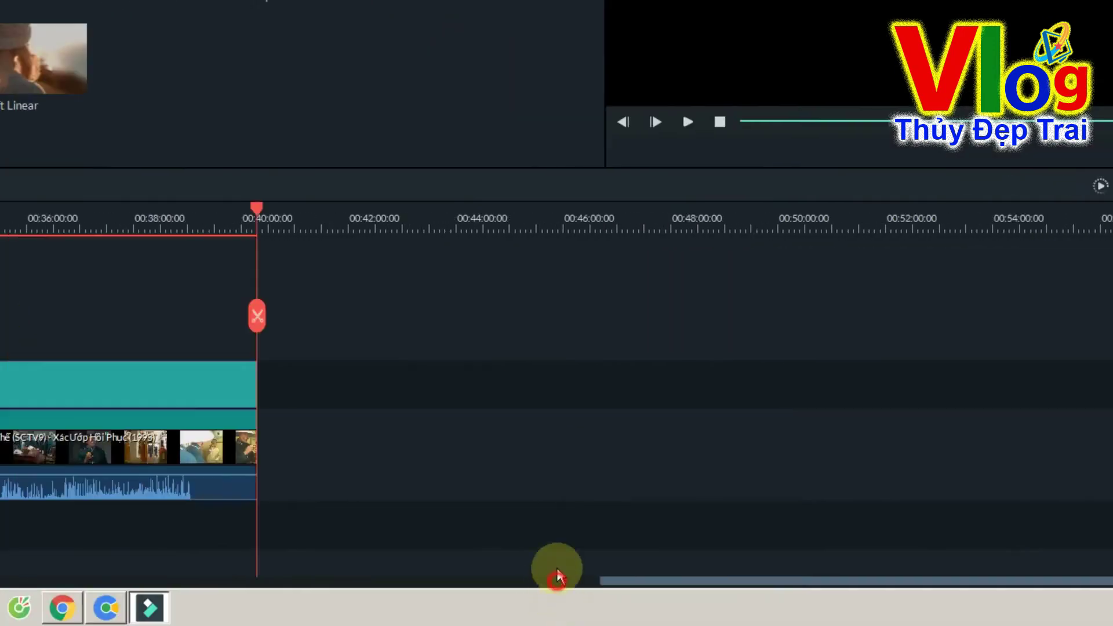
pyautogui.scroll(3, 150, 459)
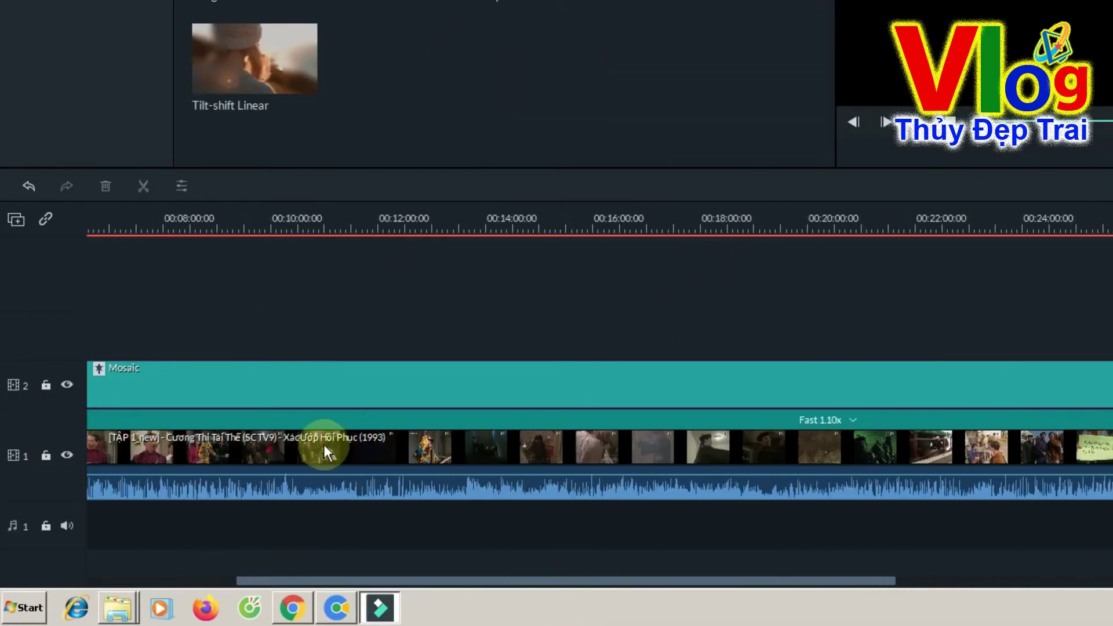
pyautogui.moveTo(964, 208); pyautogui.dragTo(124, 208)
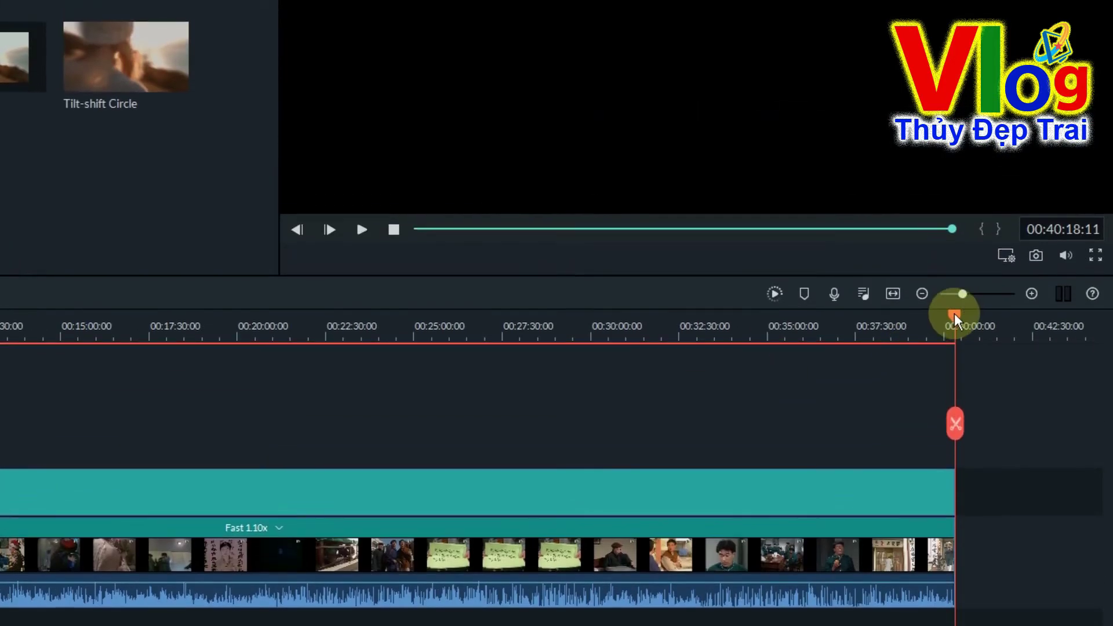
pyautogui.moveTo(954, 315); pyautogui.dragTo(766, 321)
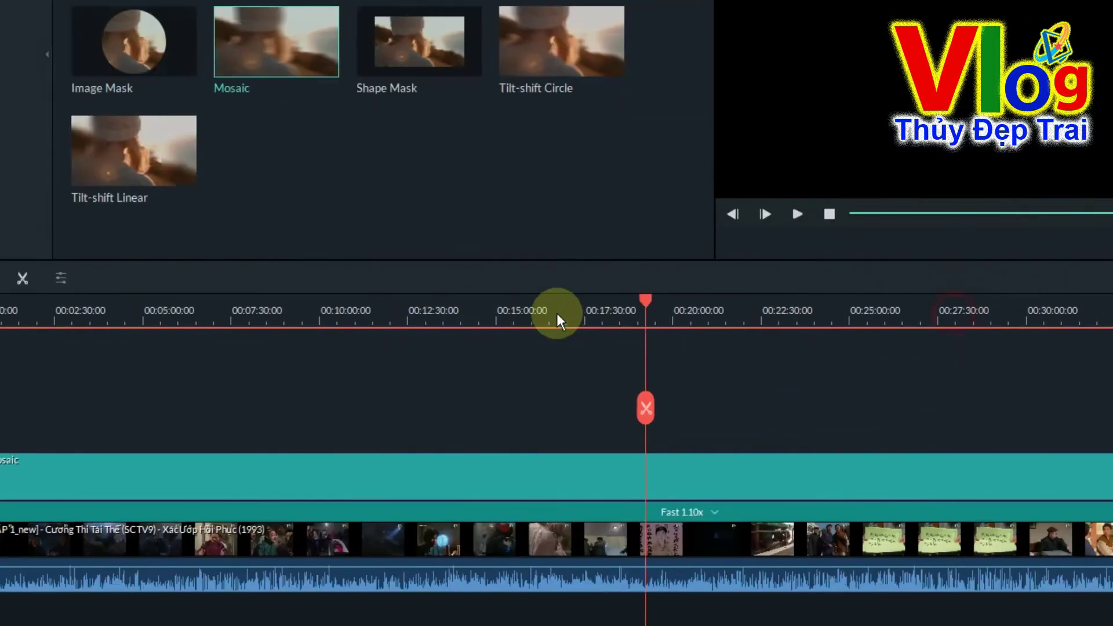
pyautogui.click(285, 316)
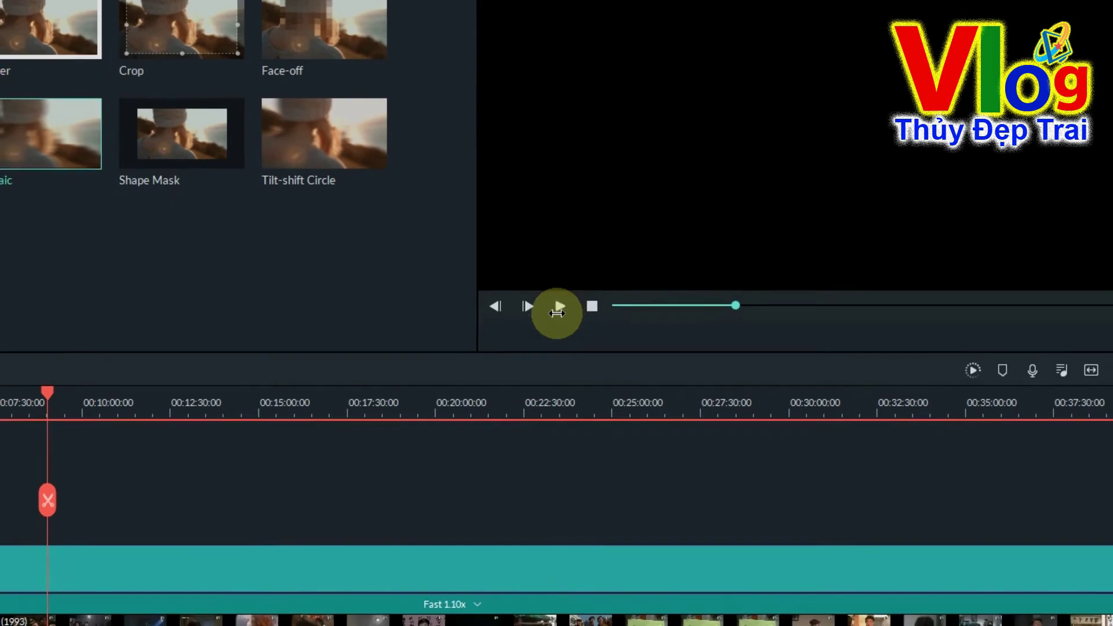
pyautogui.click(558, 308)
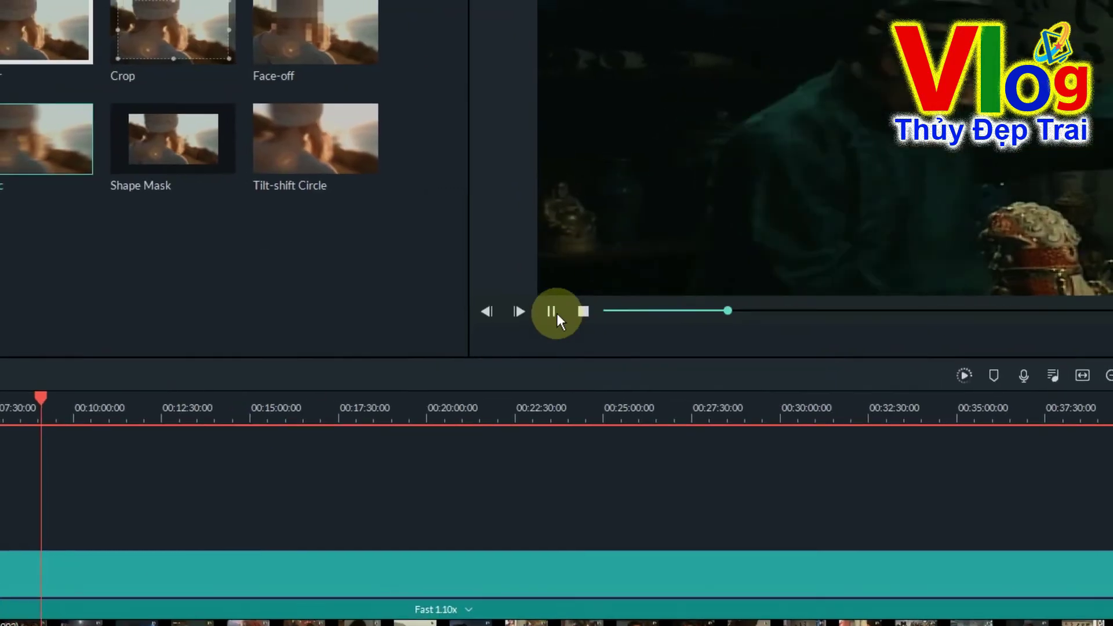
pyautogui.click(557, 314)
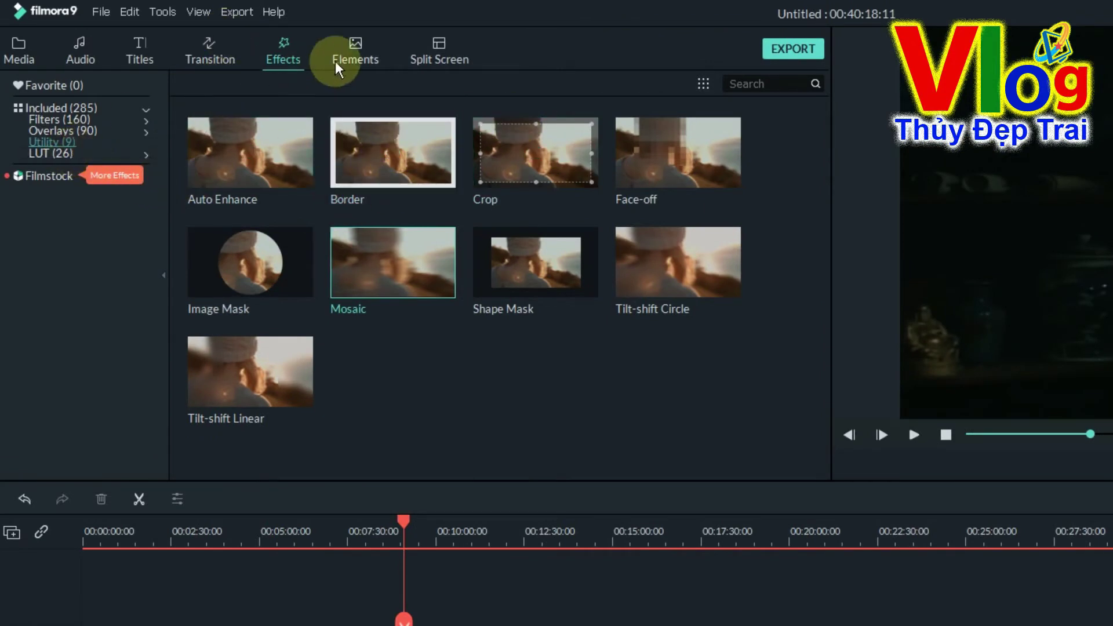
# - Look through the element library and the Filters, Overlays and LUT effect collections
pyautogui.click(371, 52)
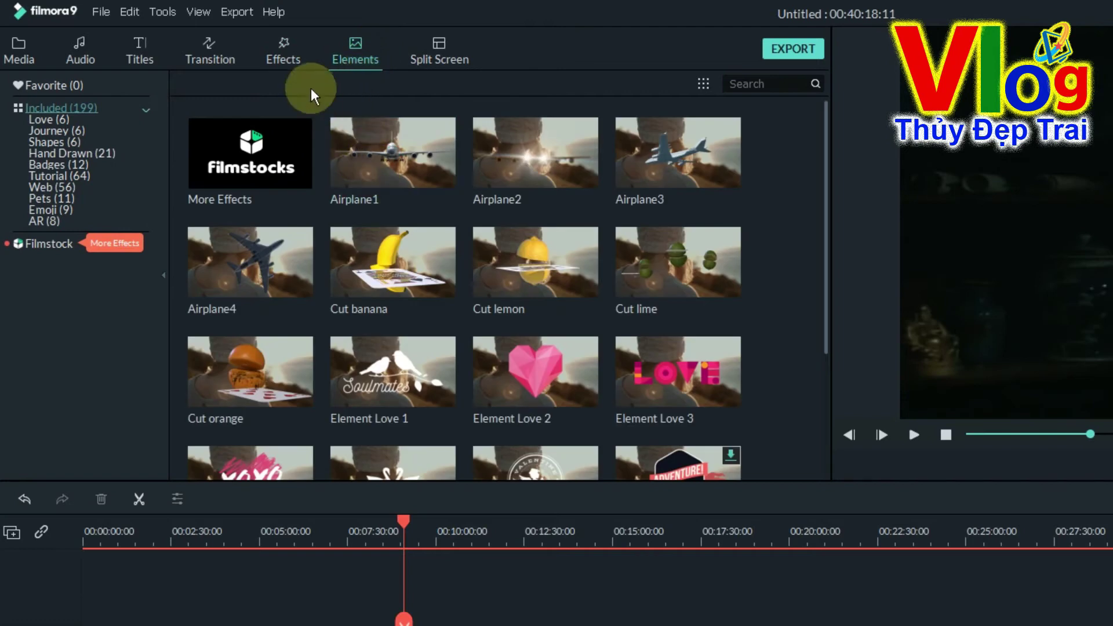
pyautogui.click(294, 60)
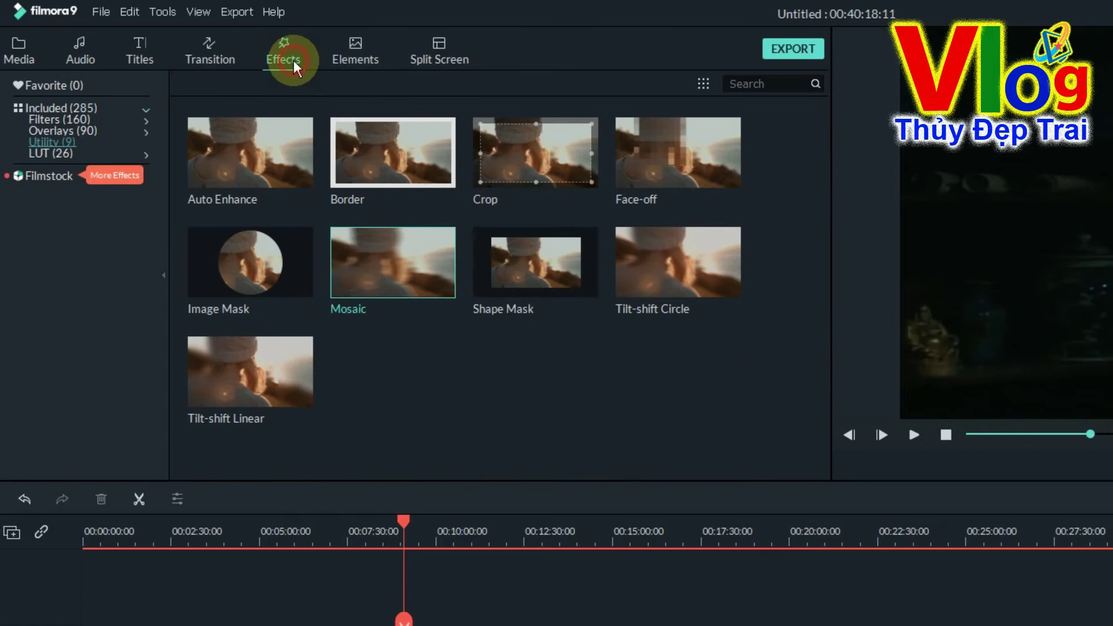
pyautogui.click(57, 154)
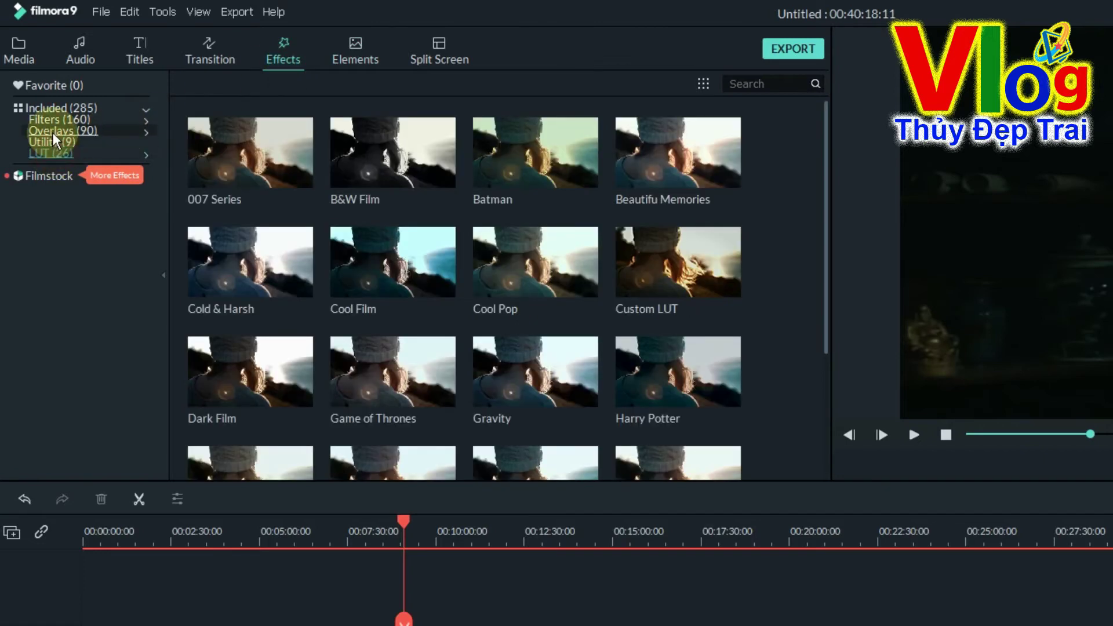
pyautogui.scroll(-5, 584, 281)
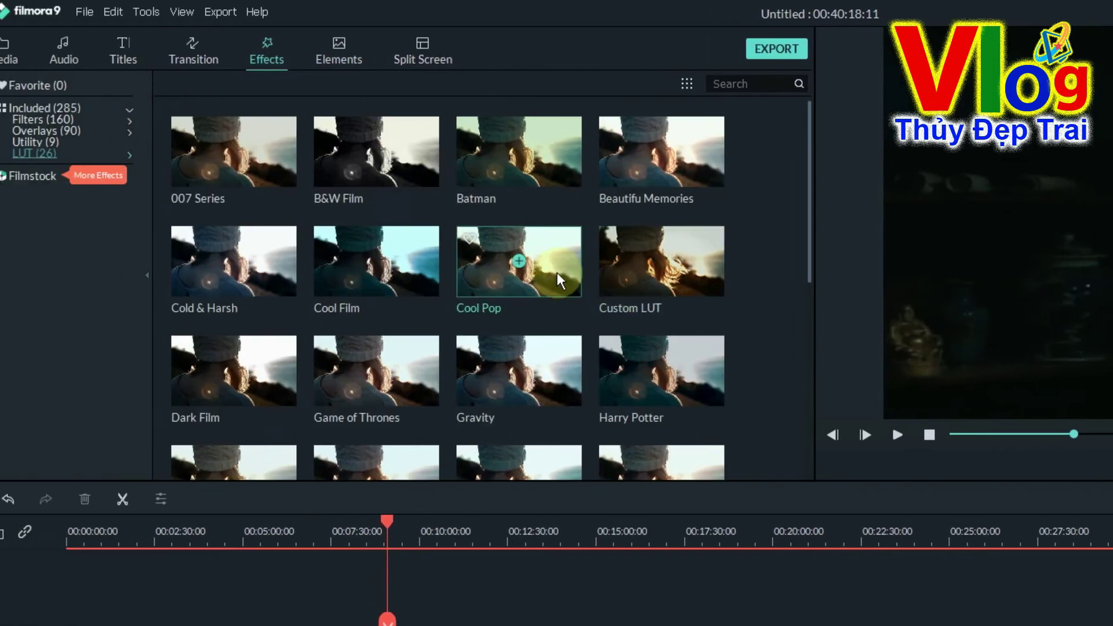
pyautogui.click(2, 132)
pyautogui.click(87, 110)
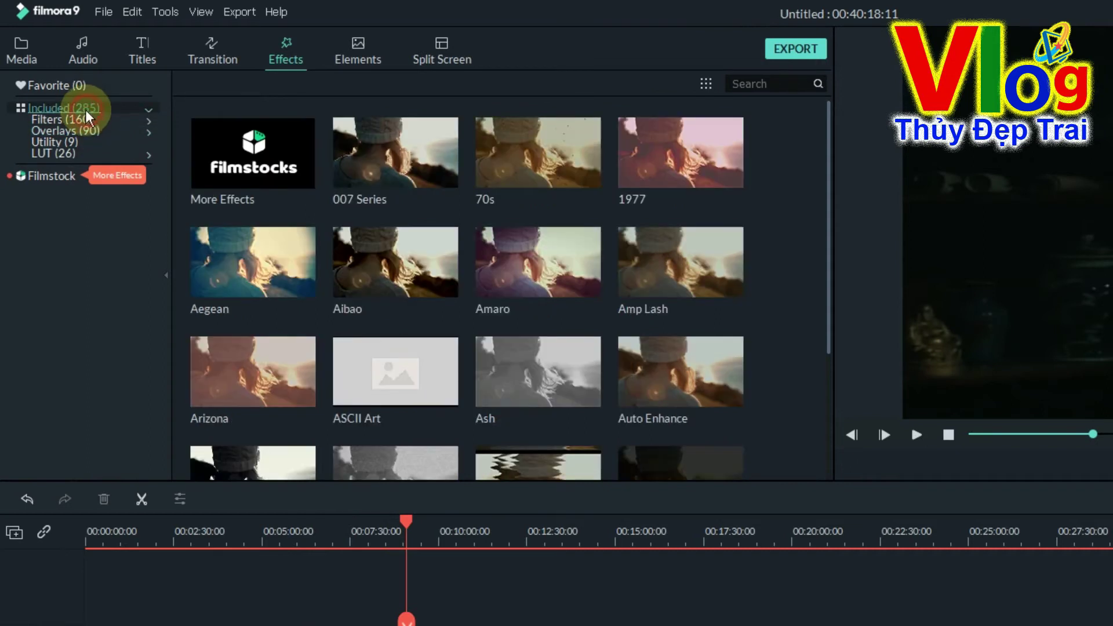
pyautogui.click(80, 120)
pyautogui.click(75, 132)
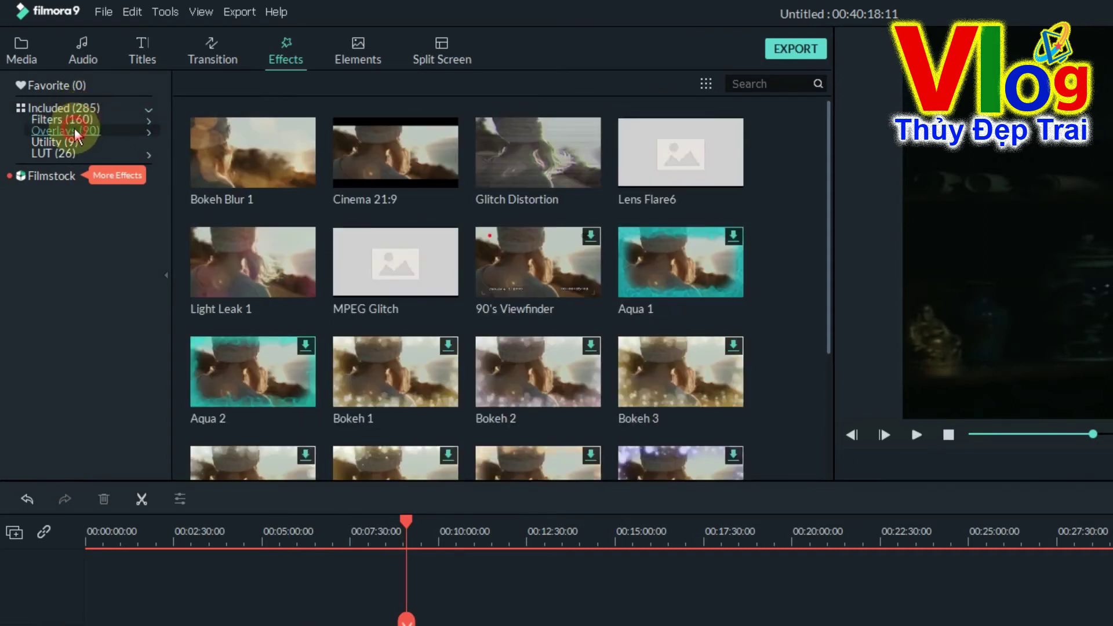
pyautogui.scroll(-20, 472, 293)
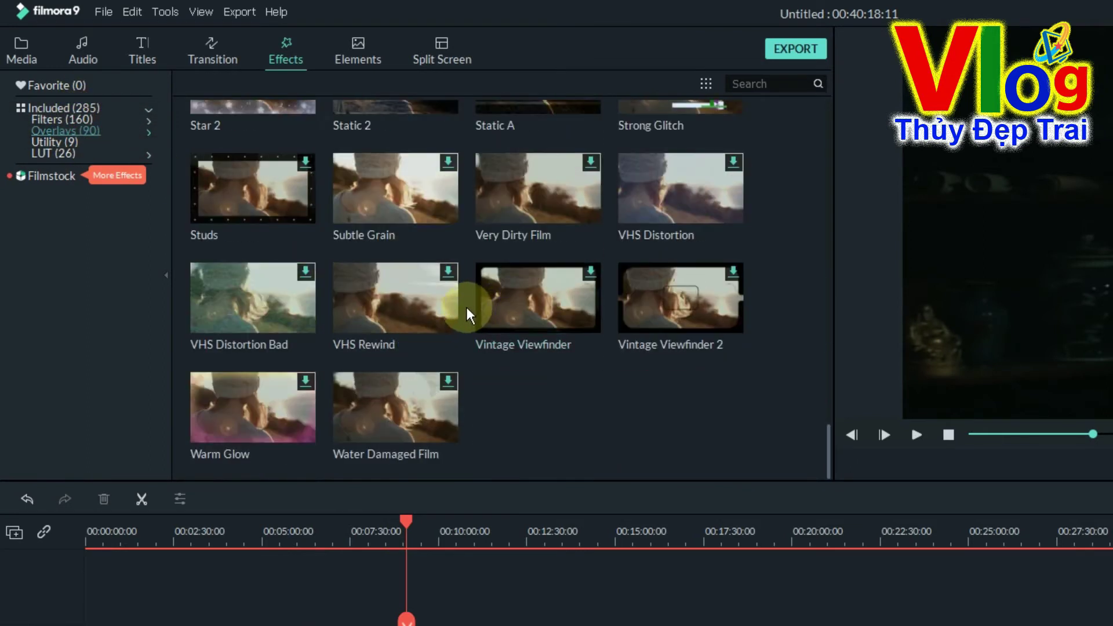
pyautogui.click(52, 153)
pyautogui.scroll(-5, 727, 322)
pyautogui.scroll(5, 727, 321)
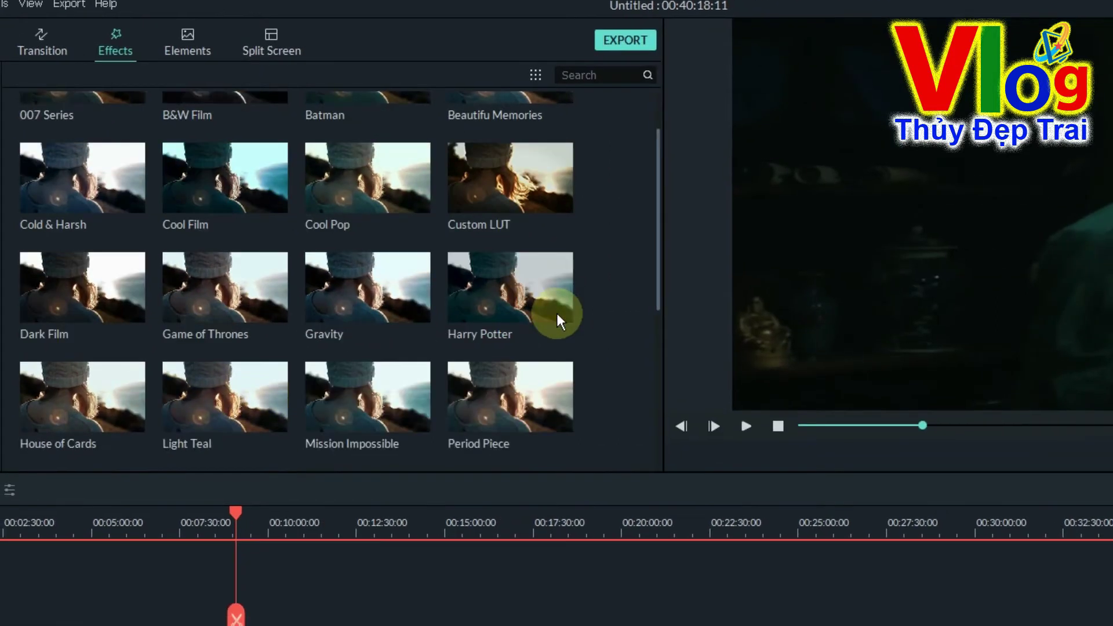
pyautogui.scroll(2, 556, 313)
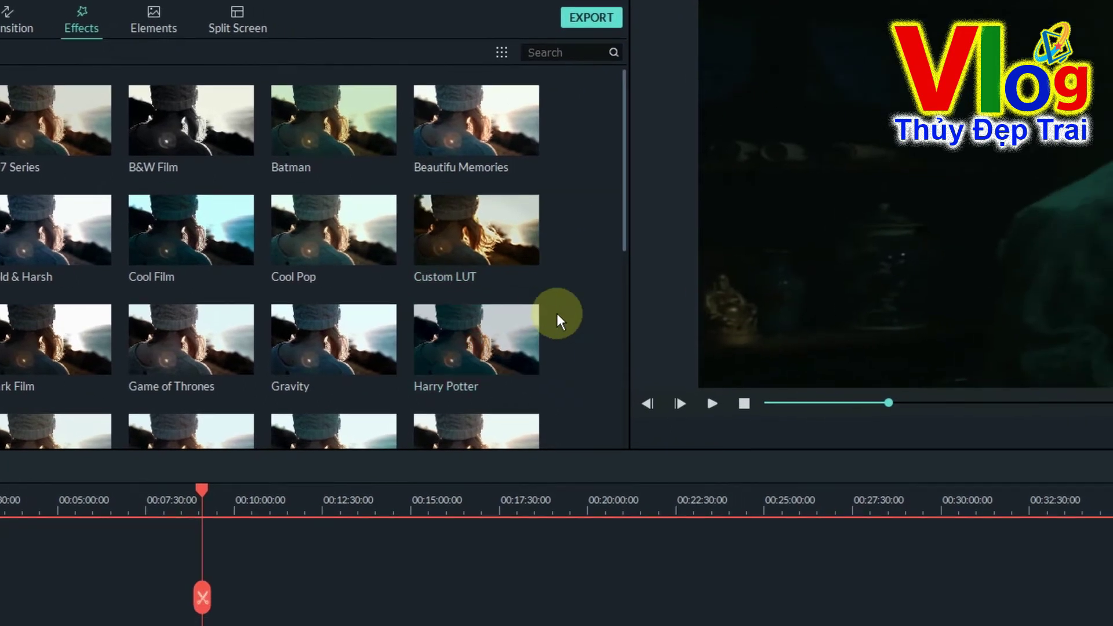
# - Import the "logo vlog" image from Local Disk (E:) into the project media
pyautogui.click(35, 34)
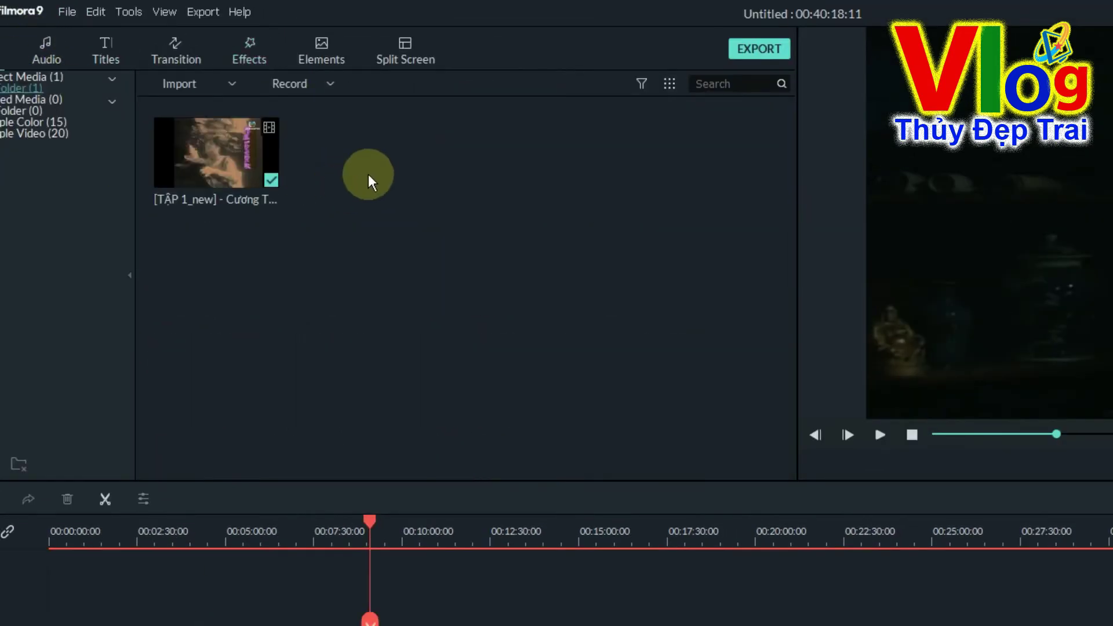
pyautogui.rightClick(371, 182)
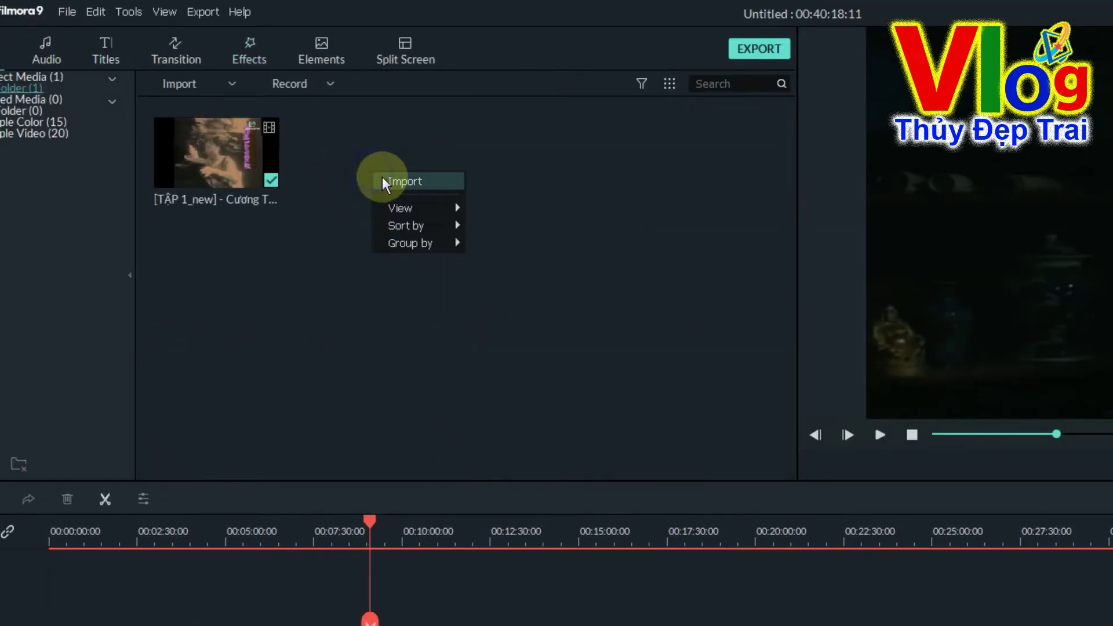
pyautogui.click(389, 180)
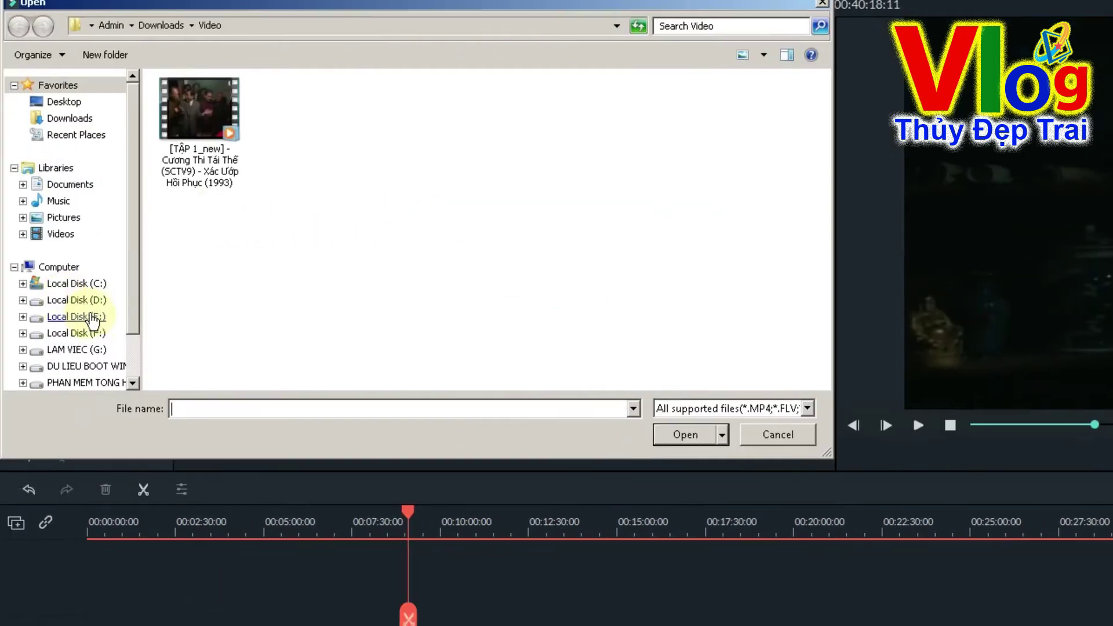
pyautogui.click(92, 316)
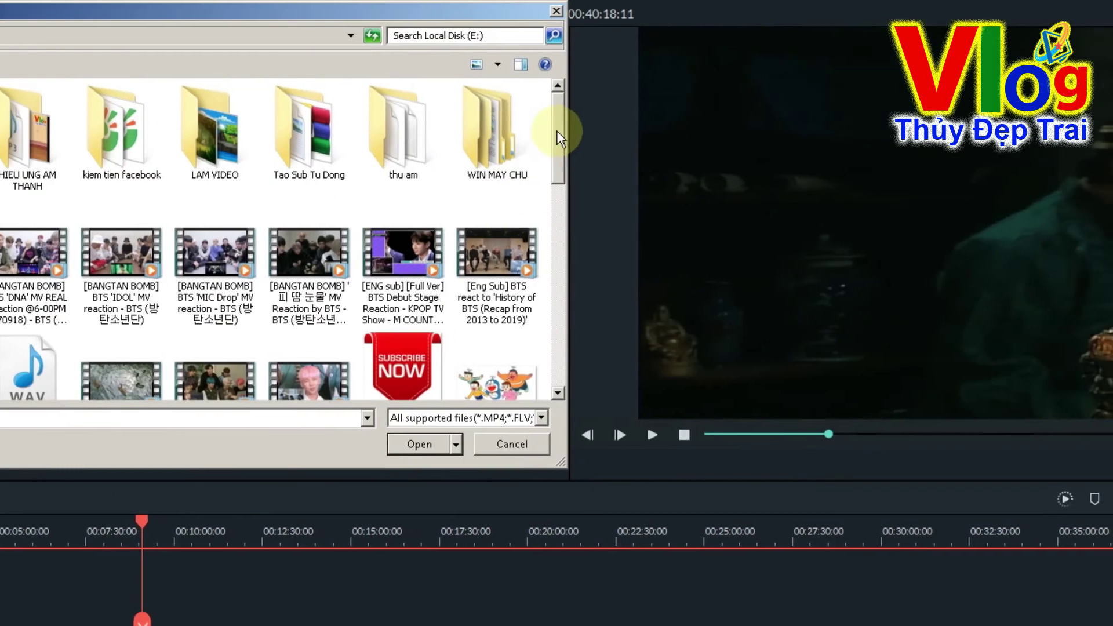
pyautogui.moveTo(556, 131); pyautogui.dragTo(556, 180)
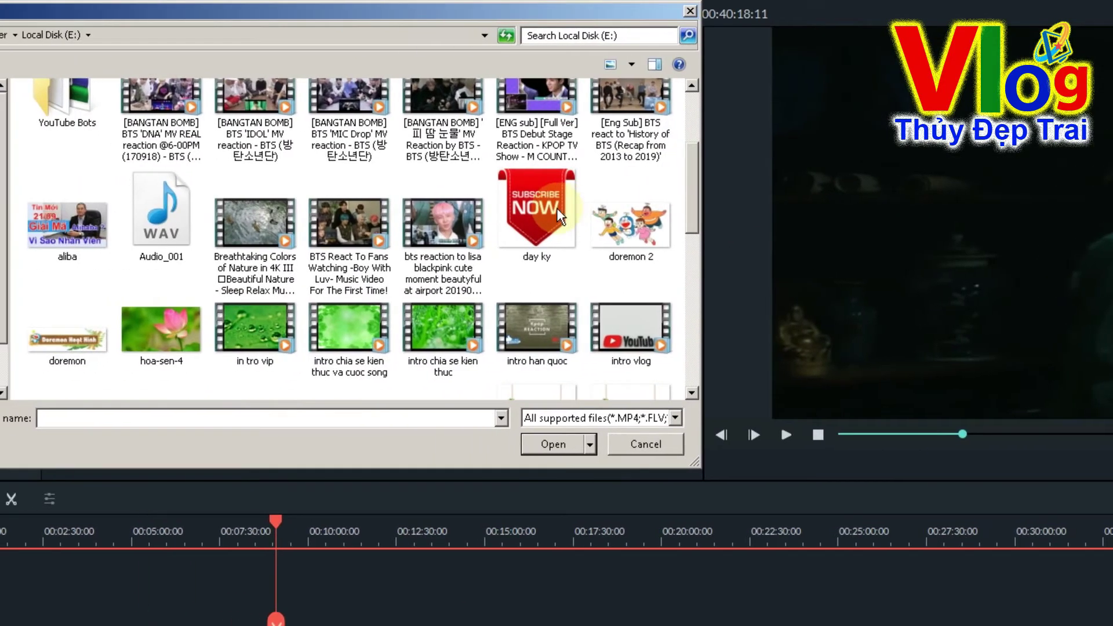
pyautogui.click(558, 212)
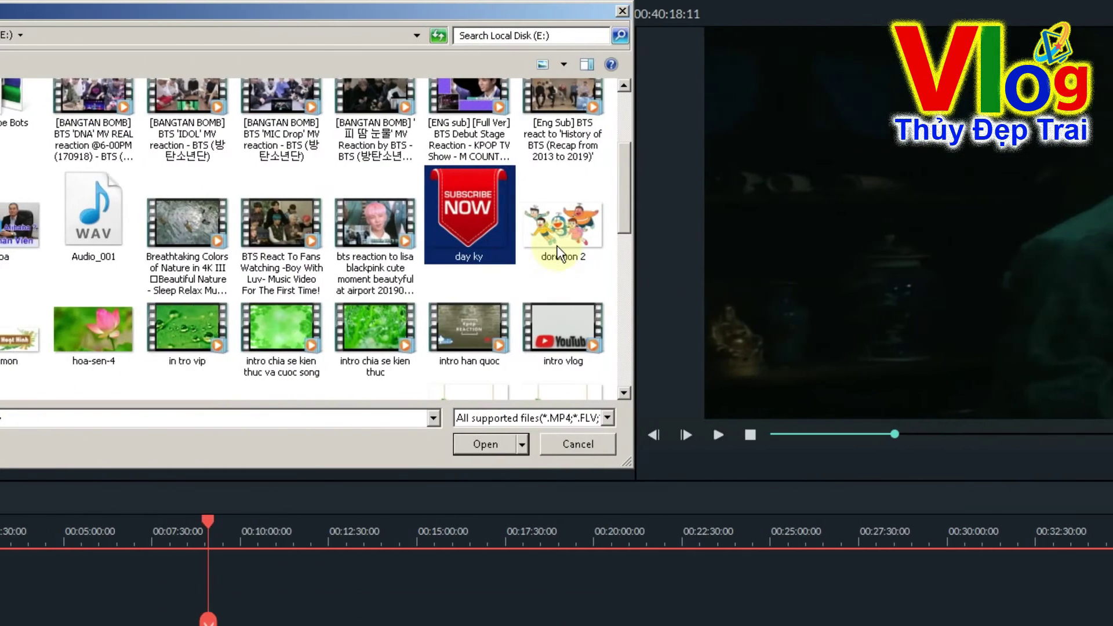
pyautogui.scroll(-5, 649, 269)
pyautogui.scroll(4, 651, 282)
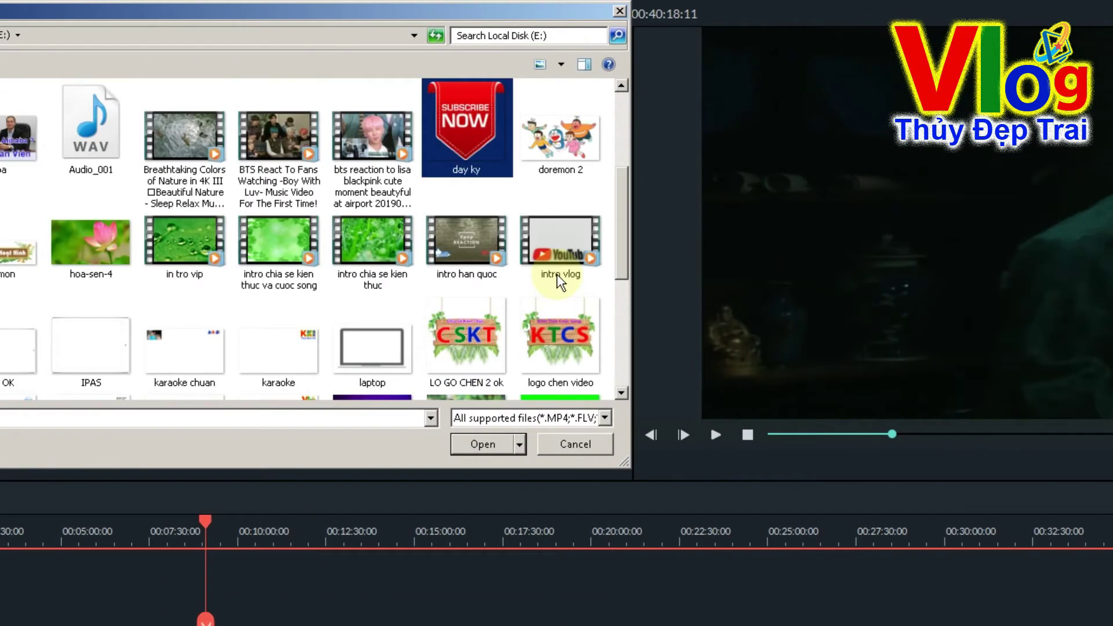
pyautogui.scroll(-5, 559, 279)
pyautogui.scroll(5, 559, 279)
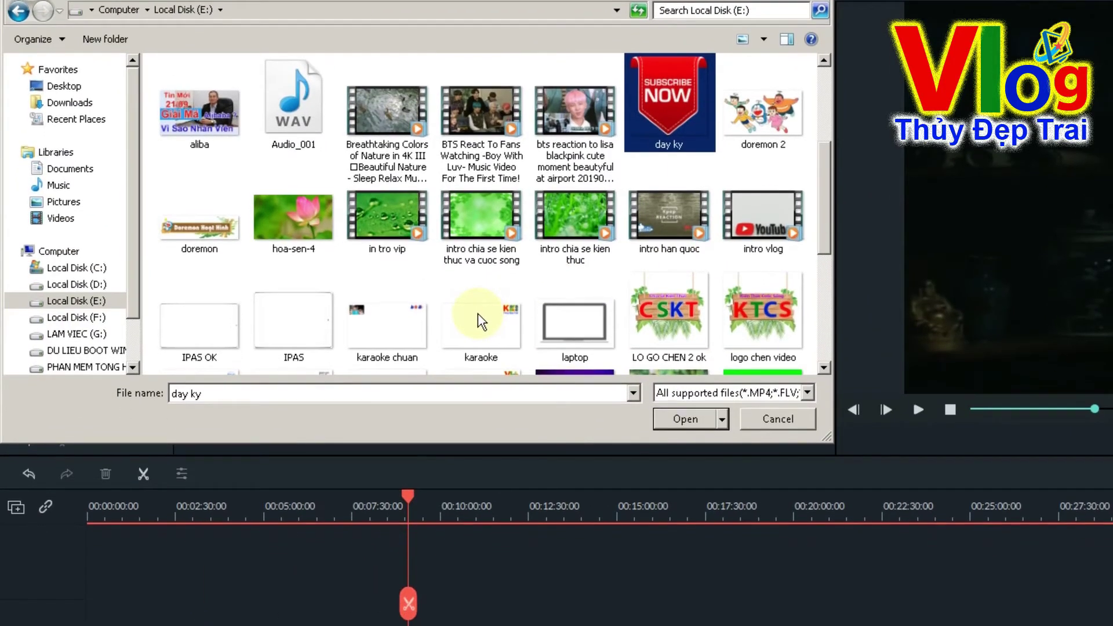
pyautogui.scroll(-3, 479, 324)
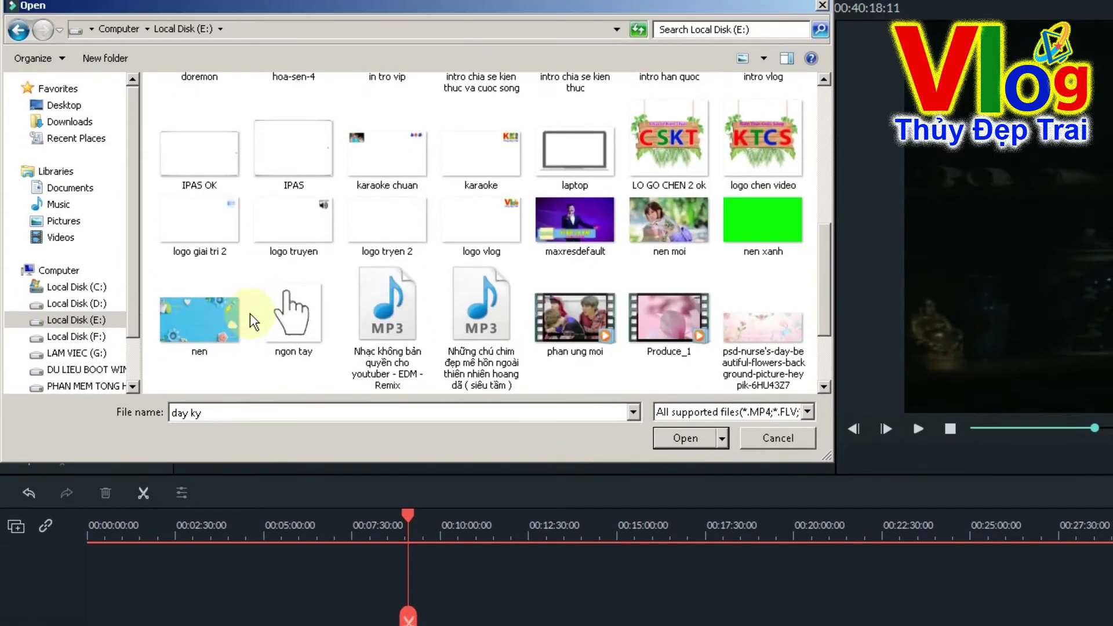
pyautogui.doubleClick(472, 220)
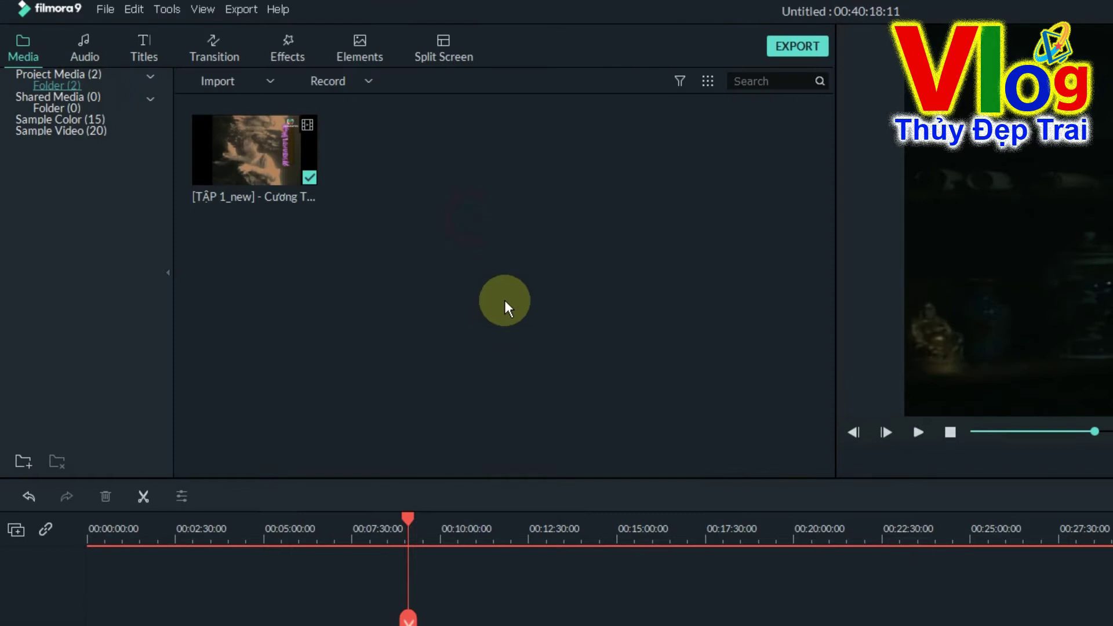
# - Place the logo vlog image at the start of video track 3 and extend it to the end of the film
pyautogui.moveTo(423, 169); pyautogui.dragTo(89, 500)
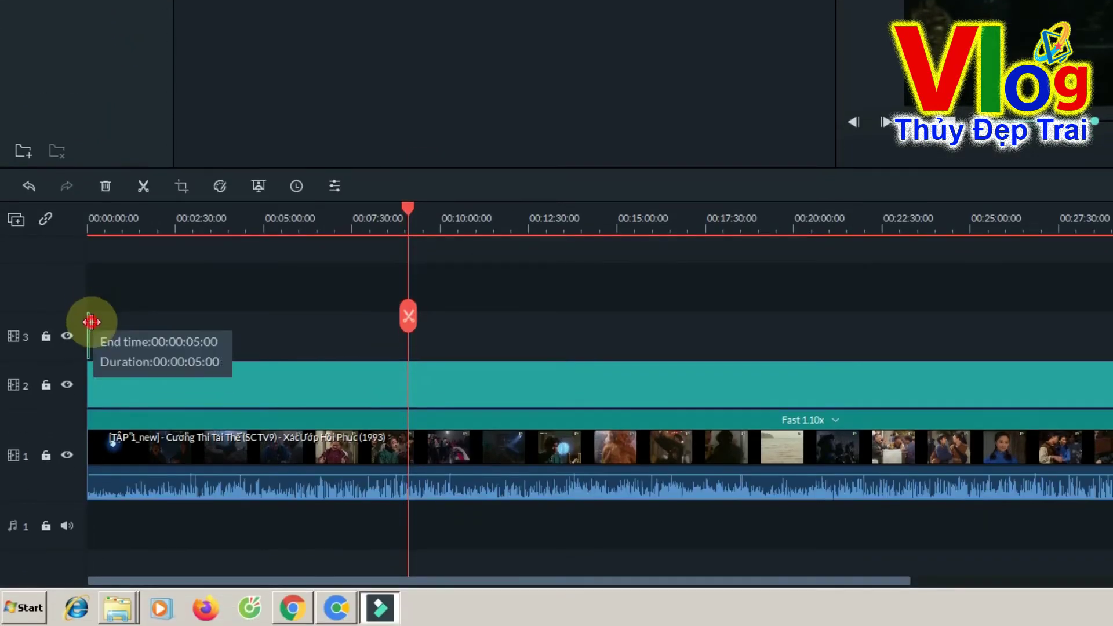
pyautogui.moveTo(91, 322); pyautogui.dragTo(1112, 300)
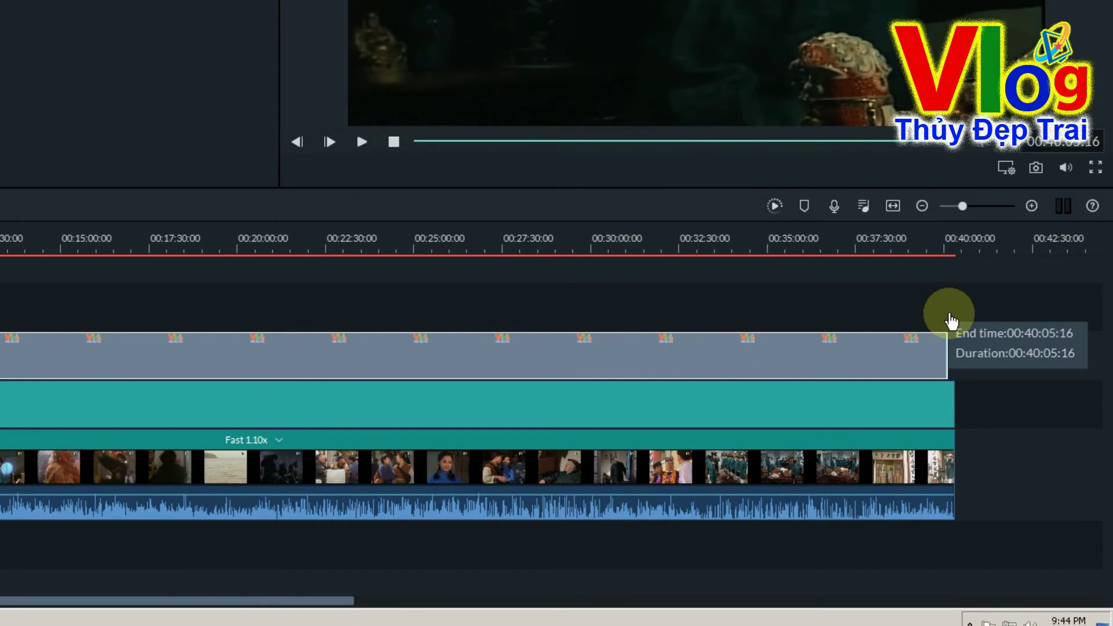
pyautogui.moveTo(950, 320); pyautogui.dragTo(954, 319)
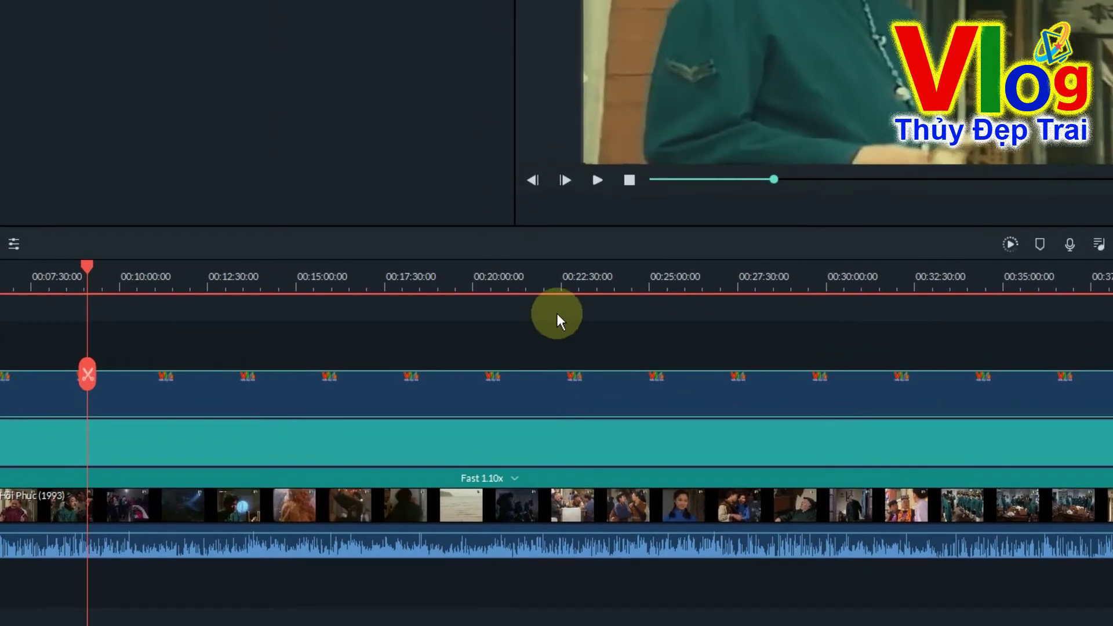
# - Play a short passage from about 00:21:50 to check the logo over the film
pyautogui.click(539, 280)
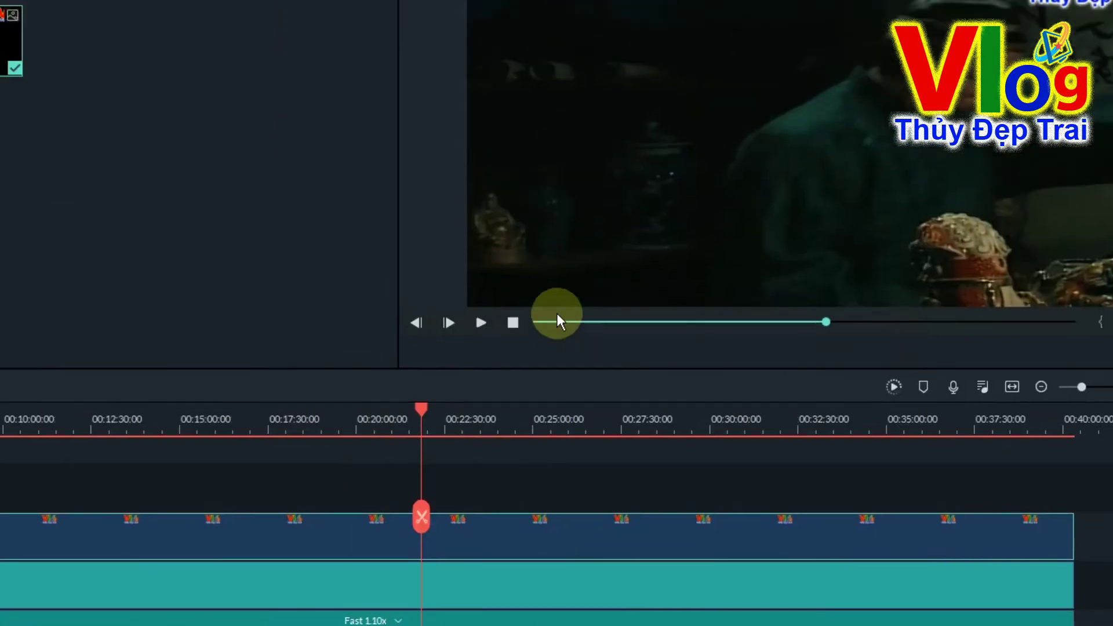
pyautogui.click(557, 316)
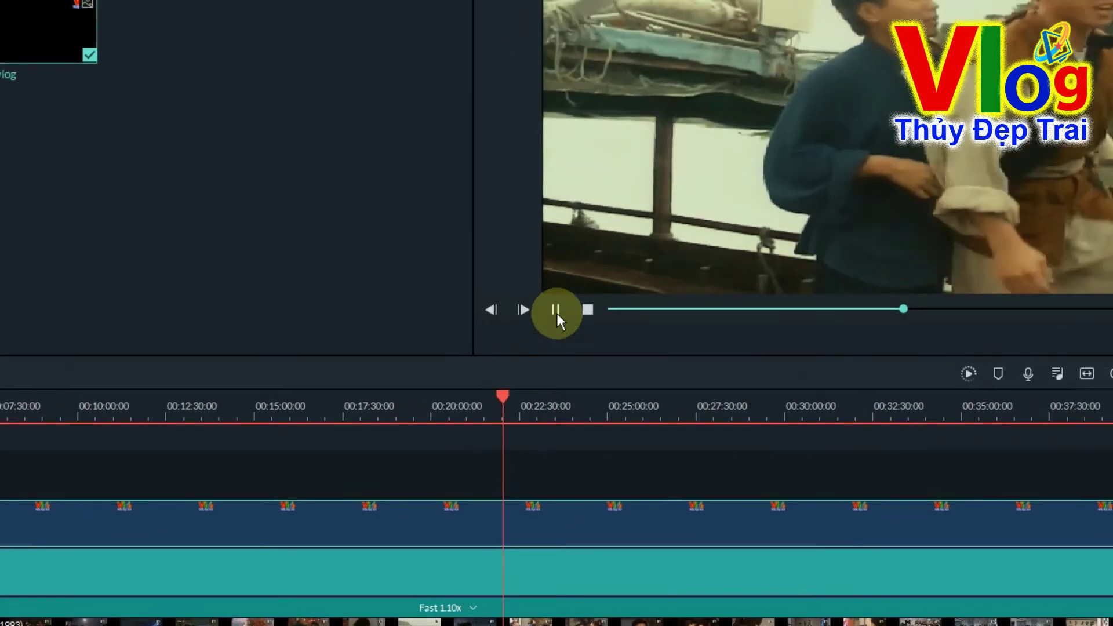
pyautogui.click(555, 311)
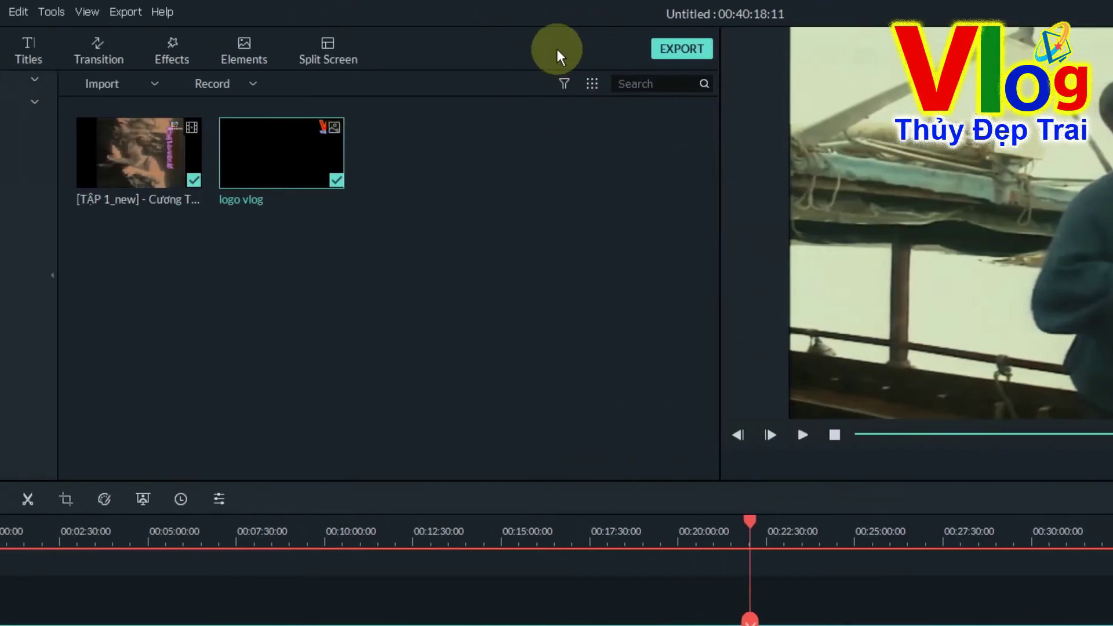
# - Start a local MP4 export and set its quality to Good in the export settings
pyautogui.click(682, 48)
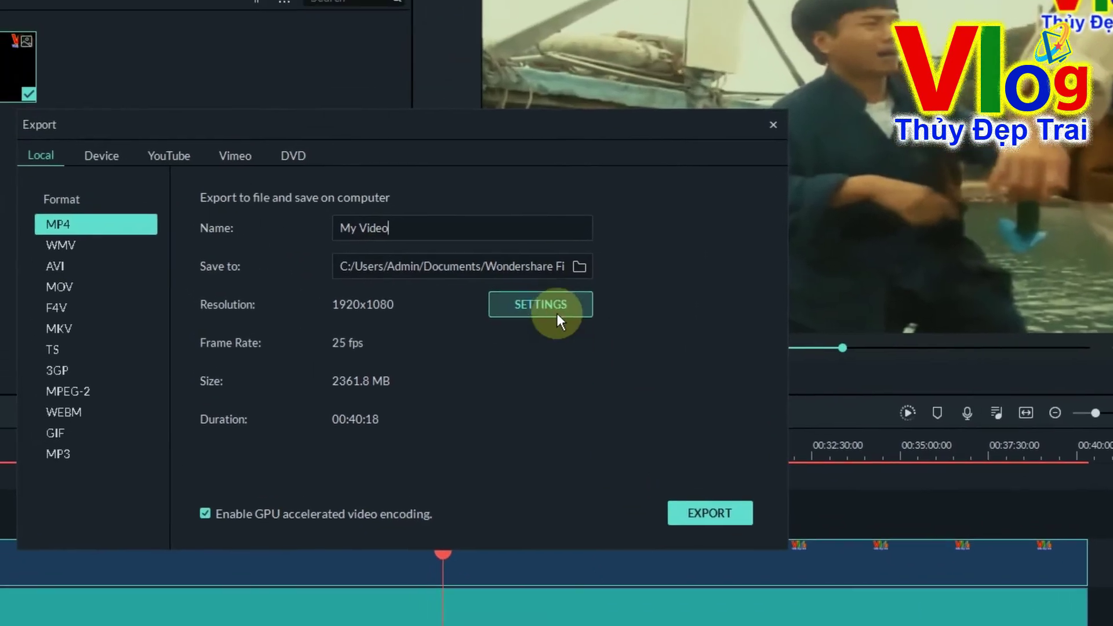
pyautogui.click(496, 239)
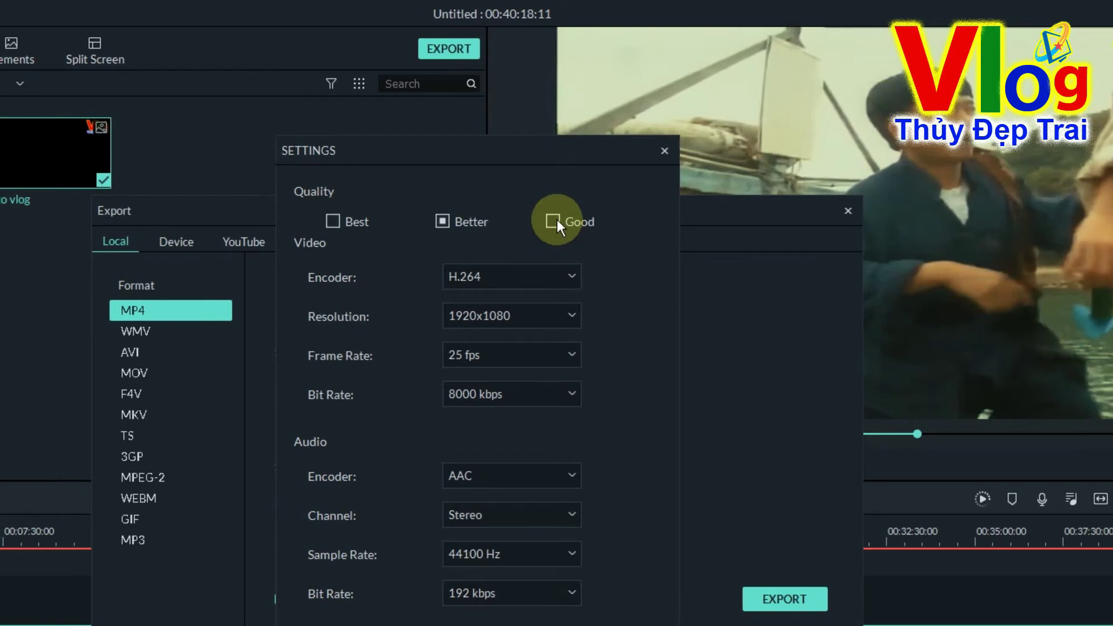
pyautogui.click(553, 221)
pyautogui.click(442, 222)
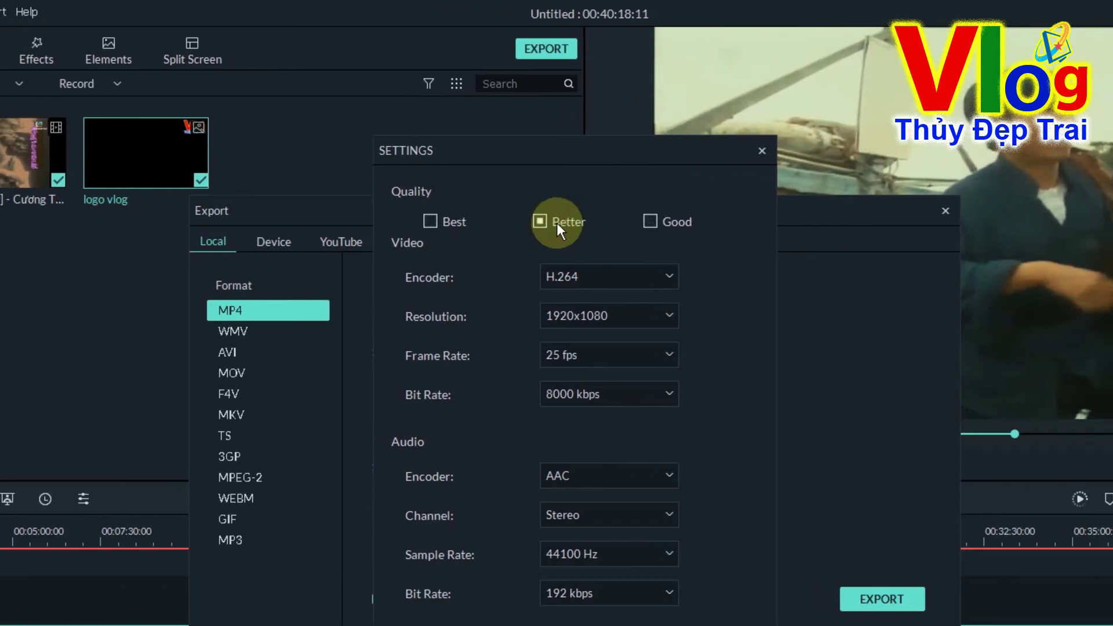
pyautogui.click(664, 220)
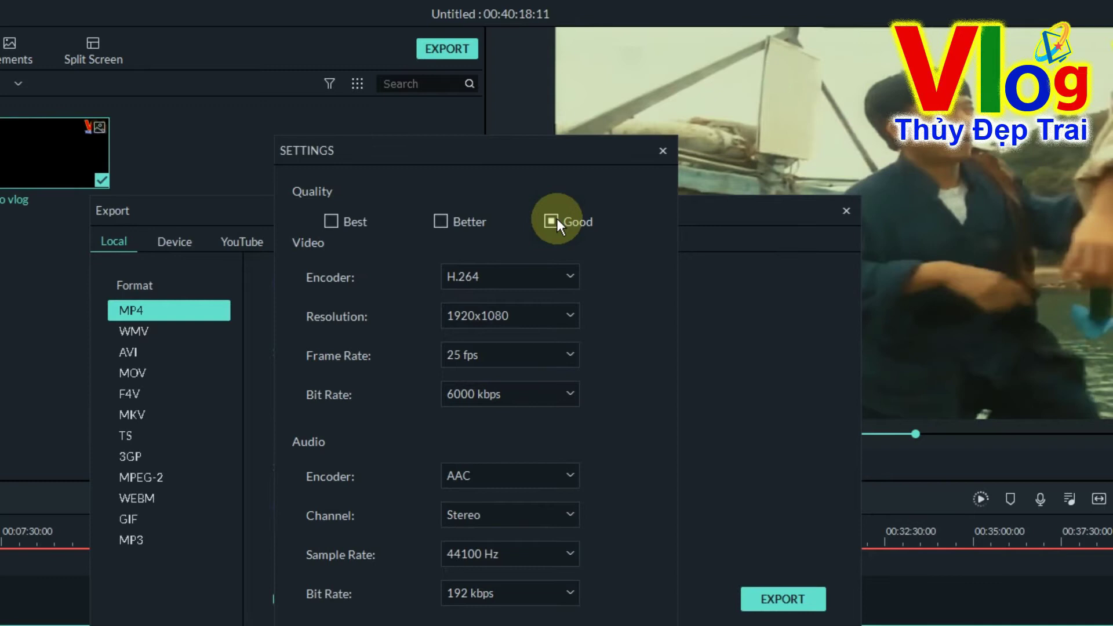
pyautogui.click(331, 222)
pyautogui.click(577, 221)
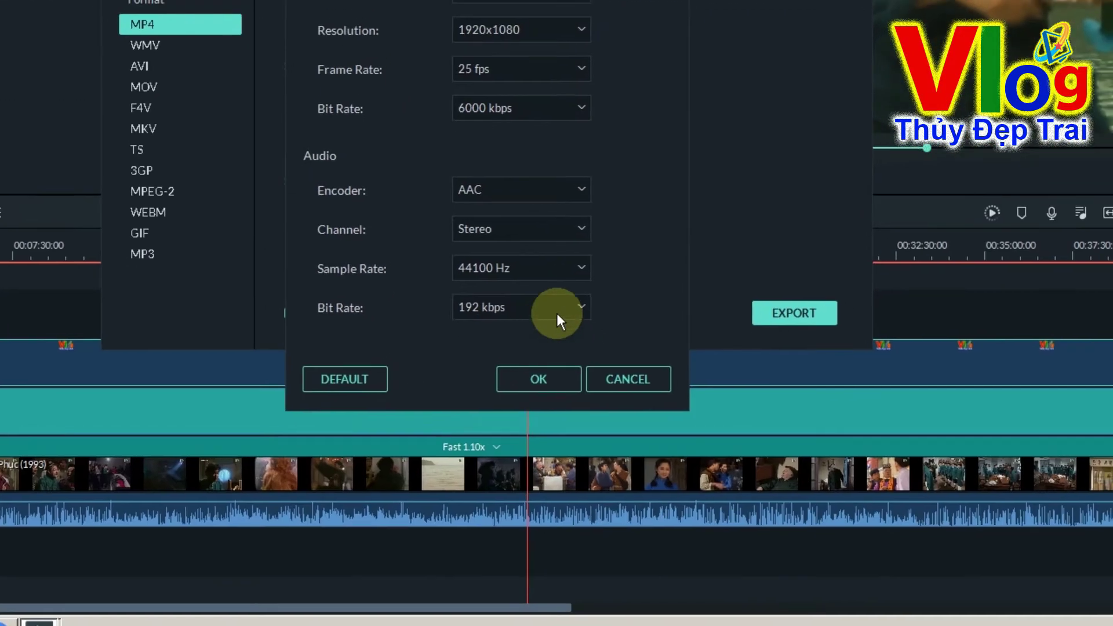
# - Set the export's audio bit rate to 128 kbps and keep the video resolution at 1920x1080
pyautogui.click(573, 599)
pyautogui.click(510, 345)
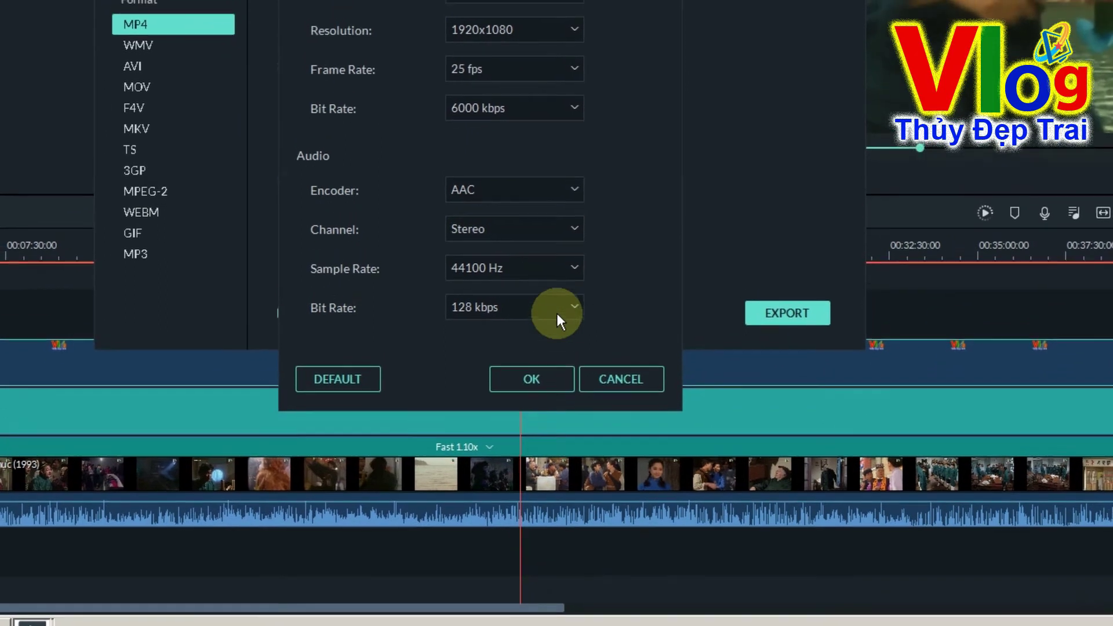
pyautogui.click(556, 313)
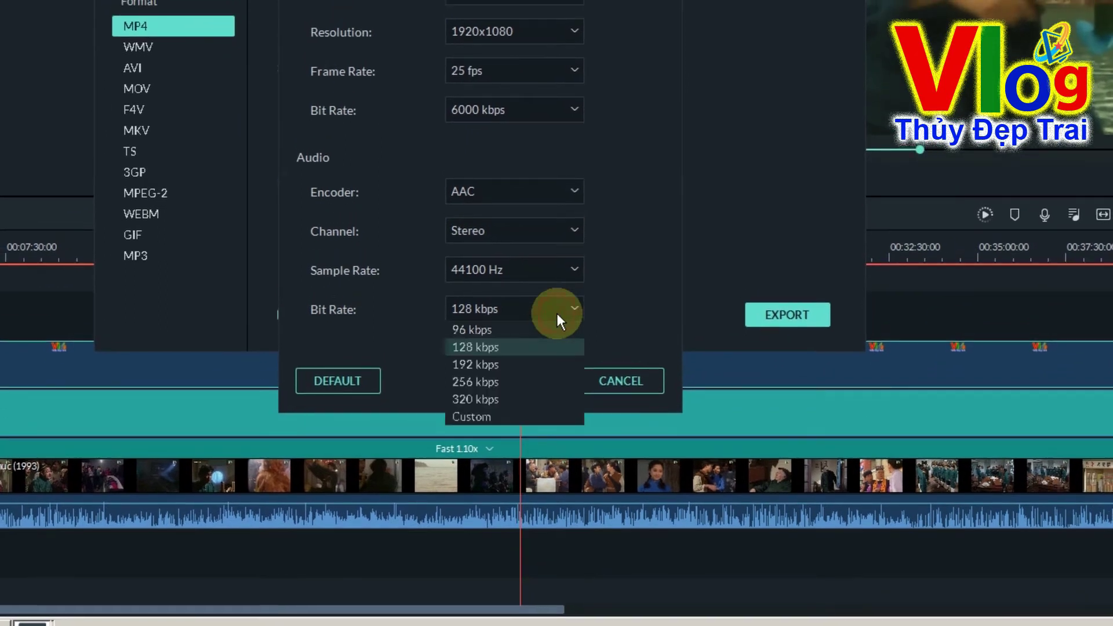
pyautogui.click(548, 345)
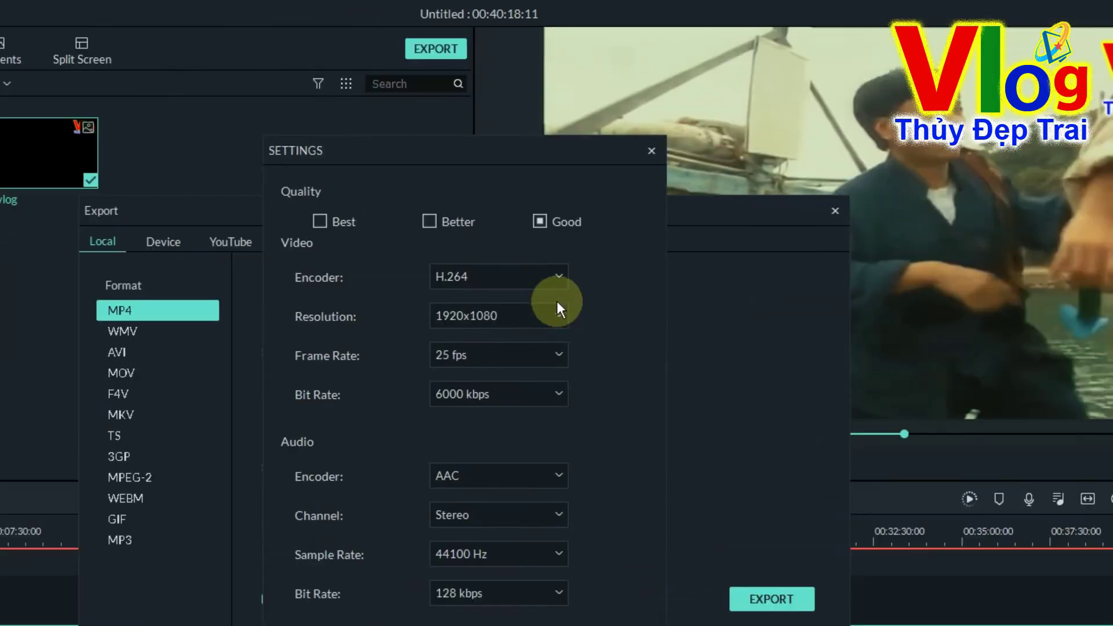
pyautogui.click(586, 3)
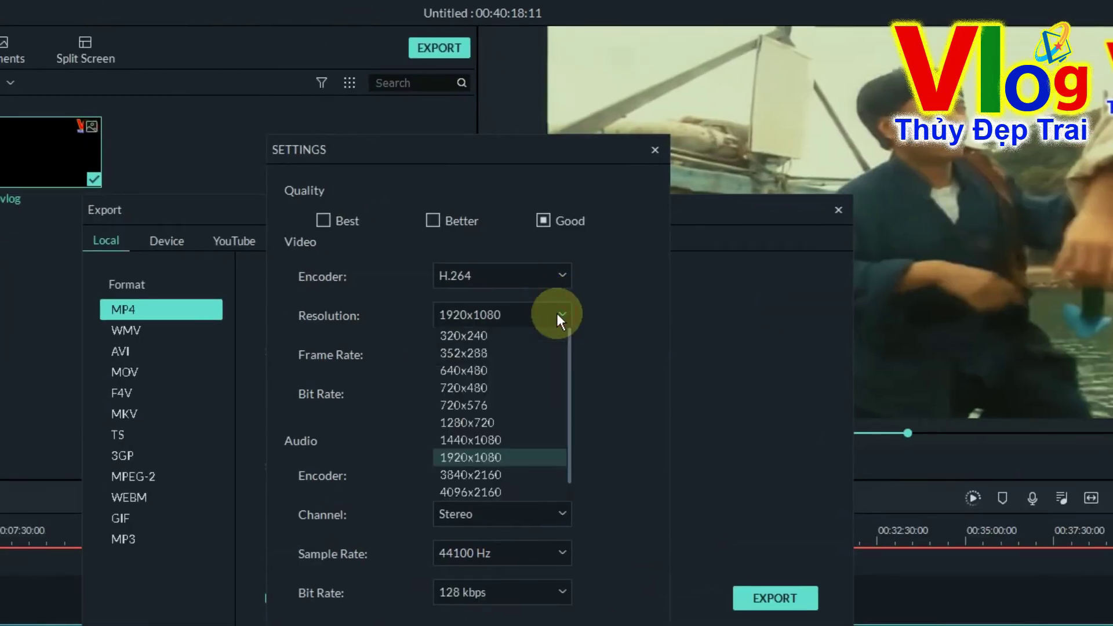
pyautogui.click(557, 313)
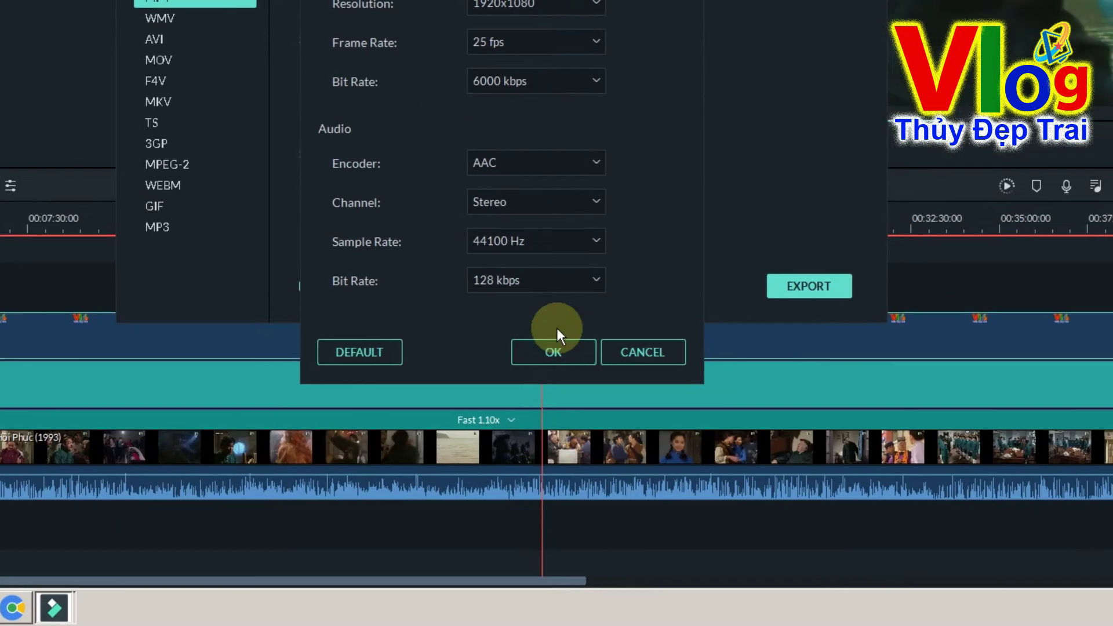
# - Apply the export settings and start exporting the film as My Video with GPU accelerated encoding enabled
pyautogui.click(558, 355)
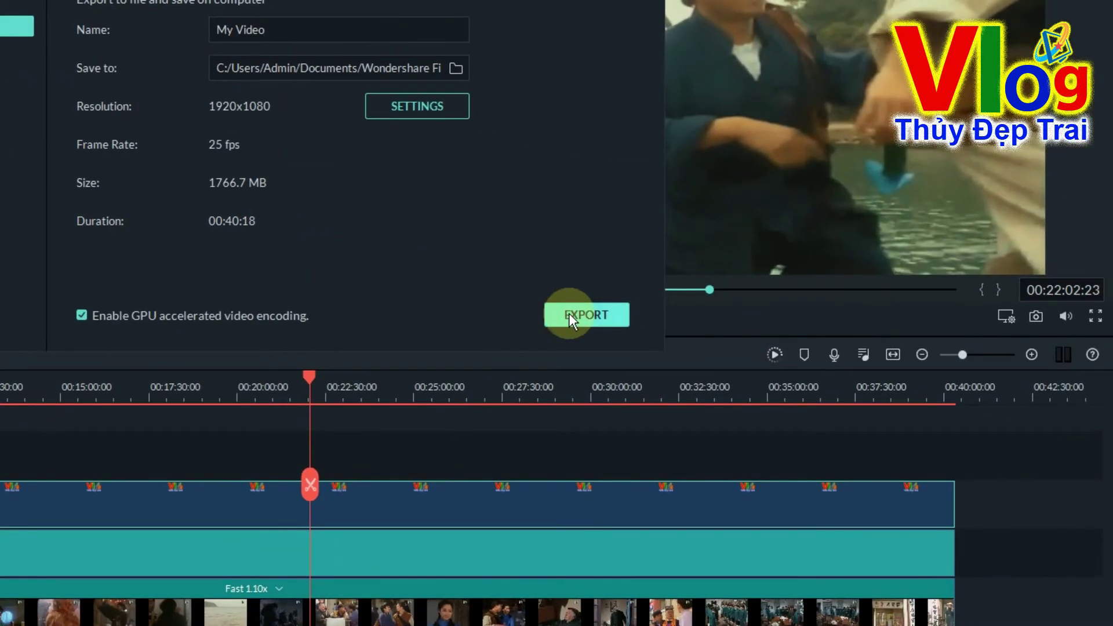
pyautogui.click(569, 313)
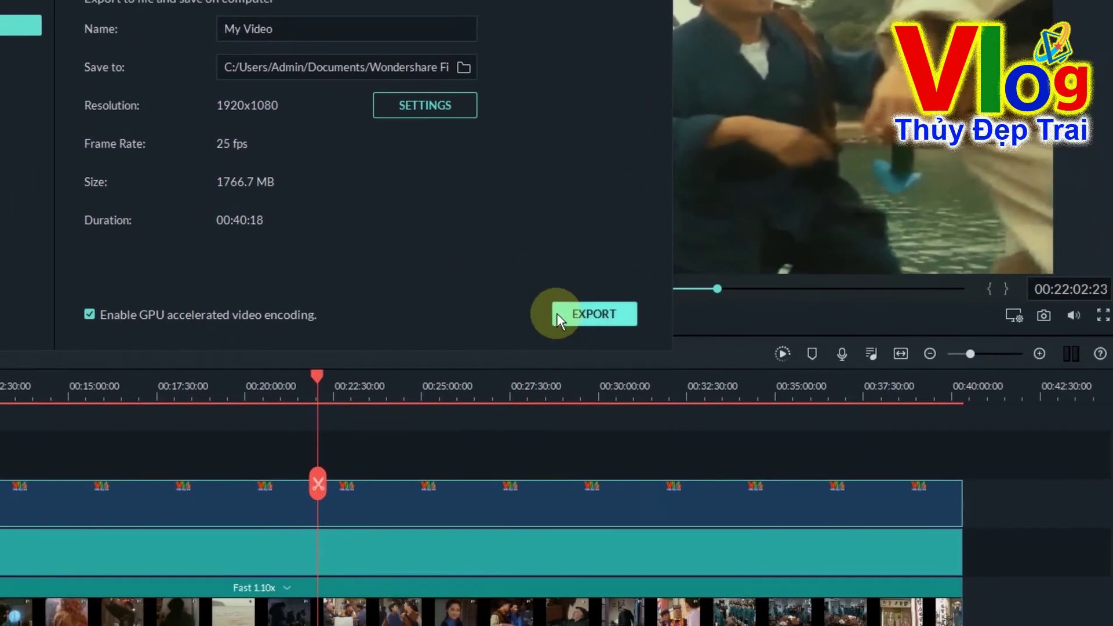
pyautogui.click(558, 314)
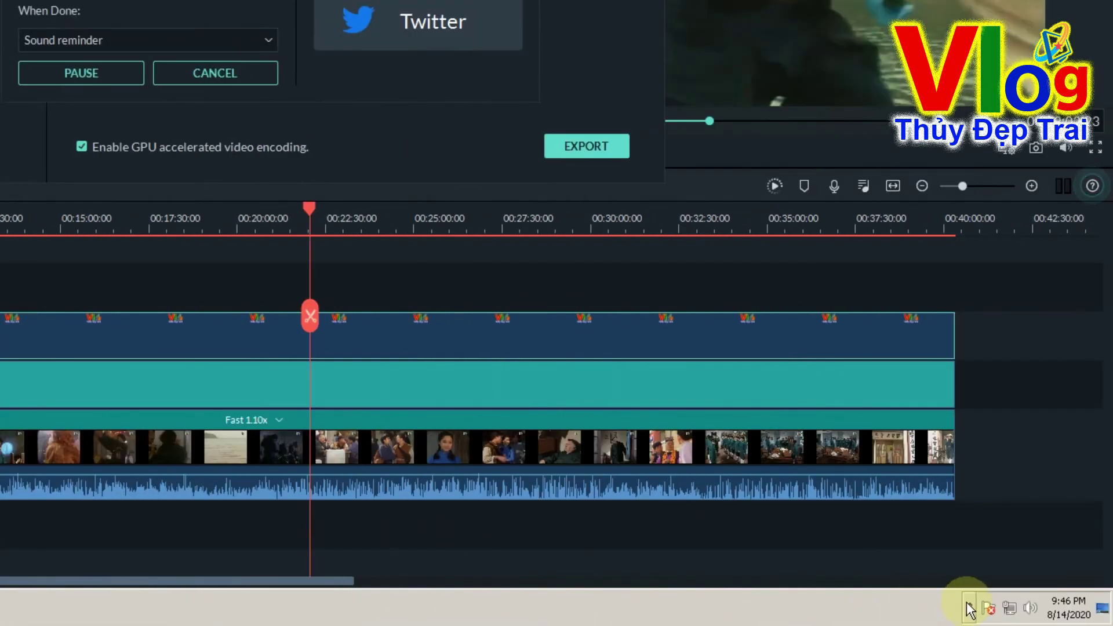
pyautogui.click(969, 607)
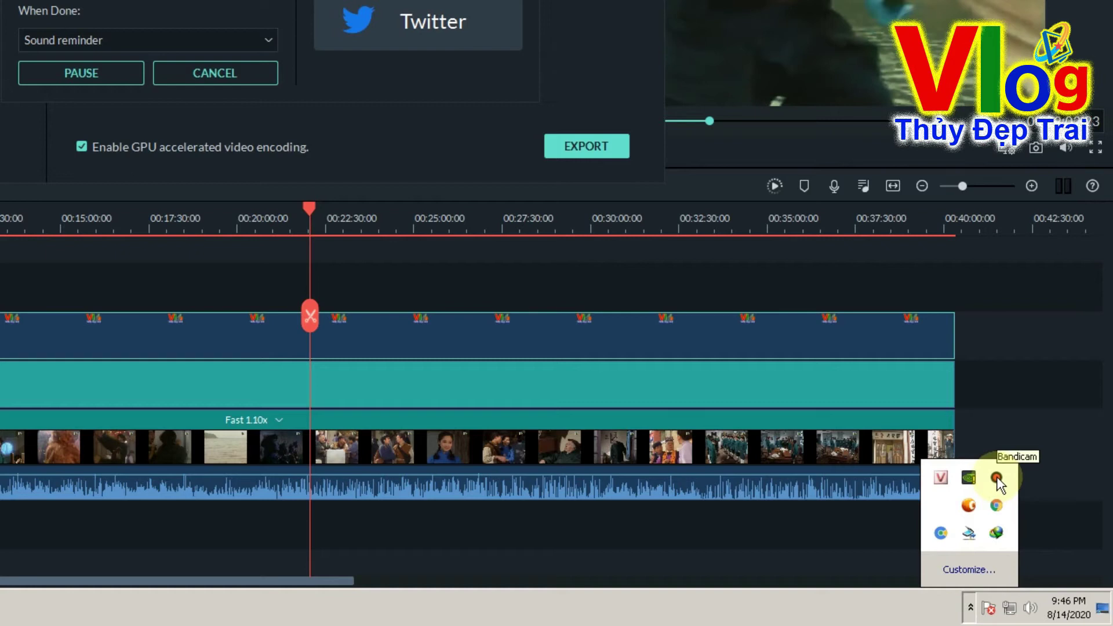
pyautogui.click(997, 479)
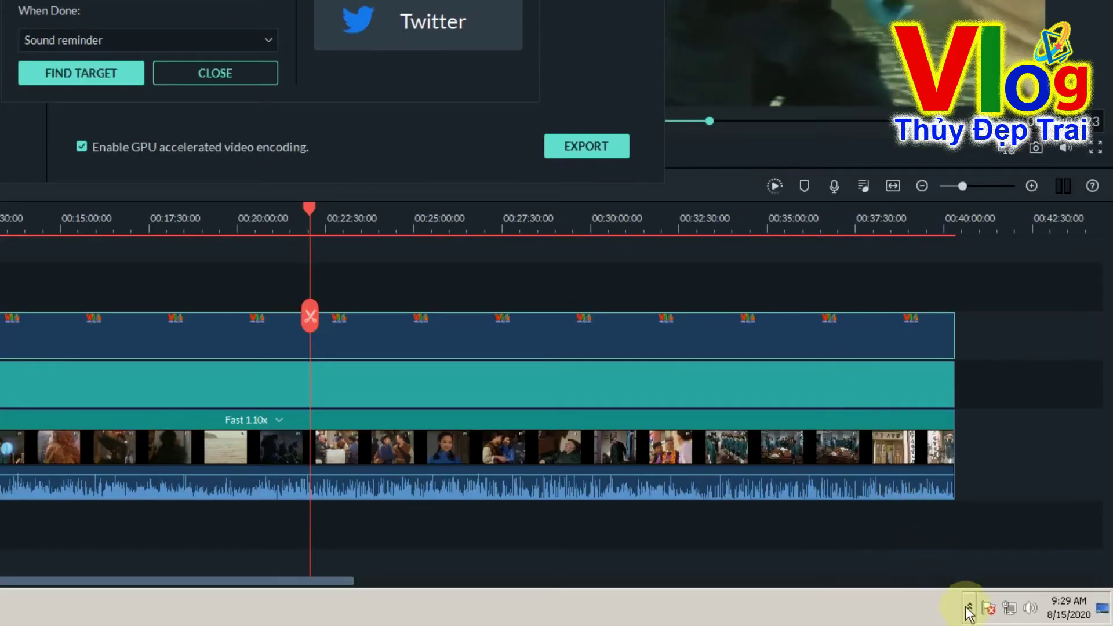
pyautogui.click(968, 610)
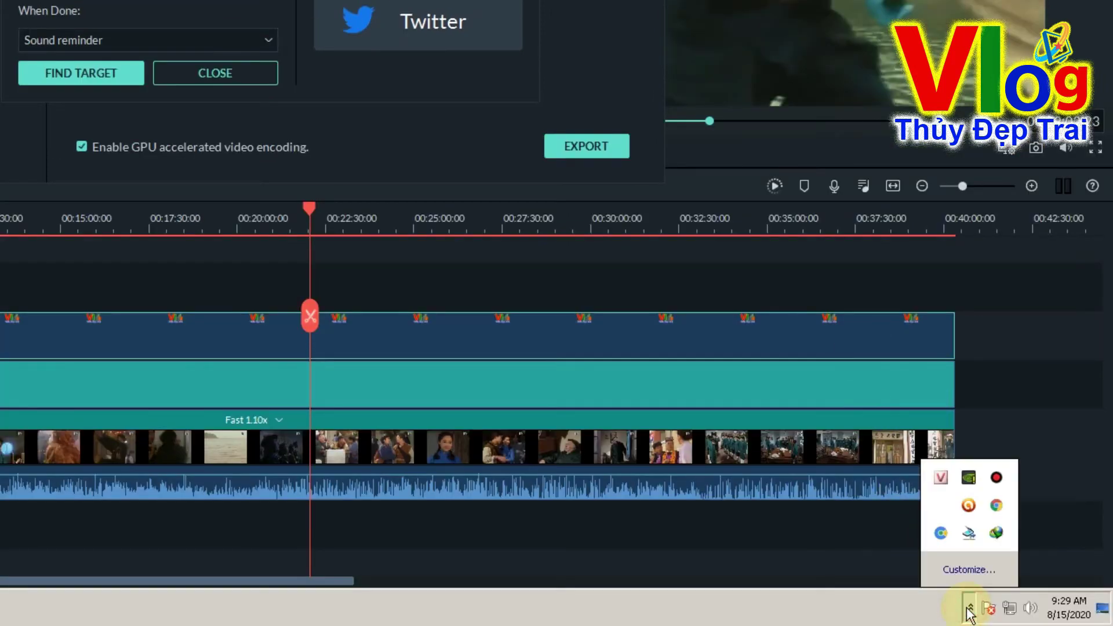
pyautogui.click(817, 603)
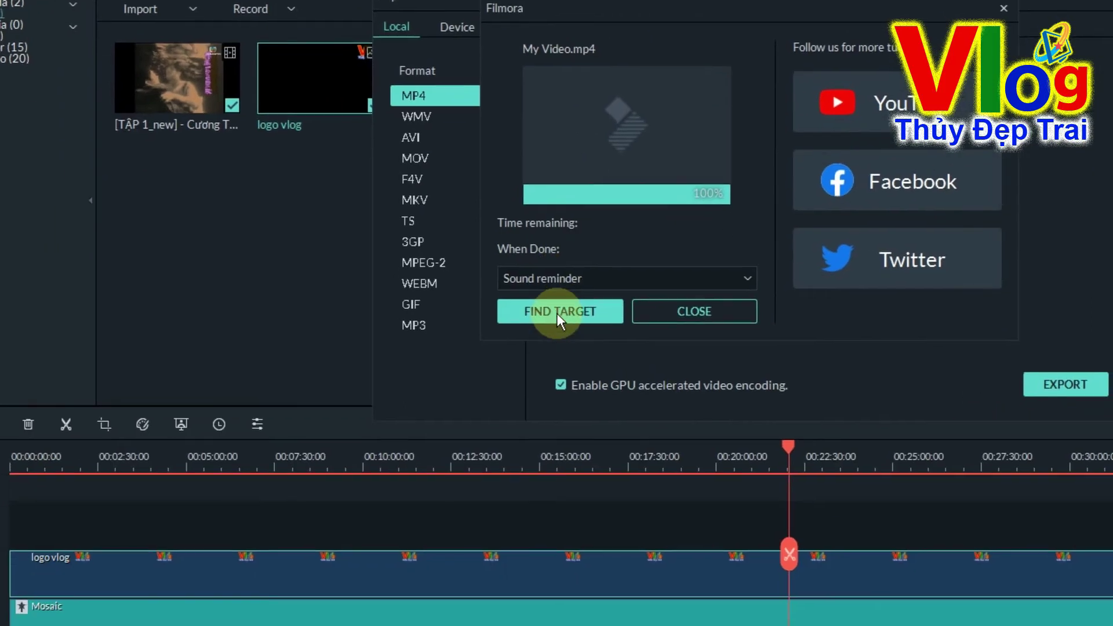
# - Locate the exported file in its Output folder and open My Video in the media player
pyautogui.click(557, 315)
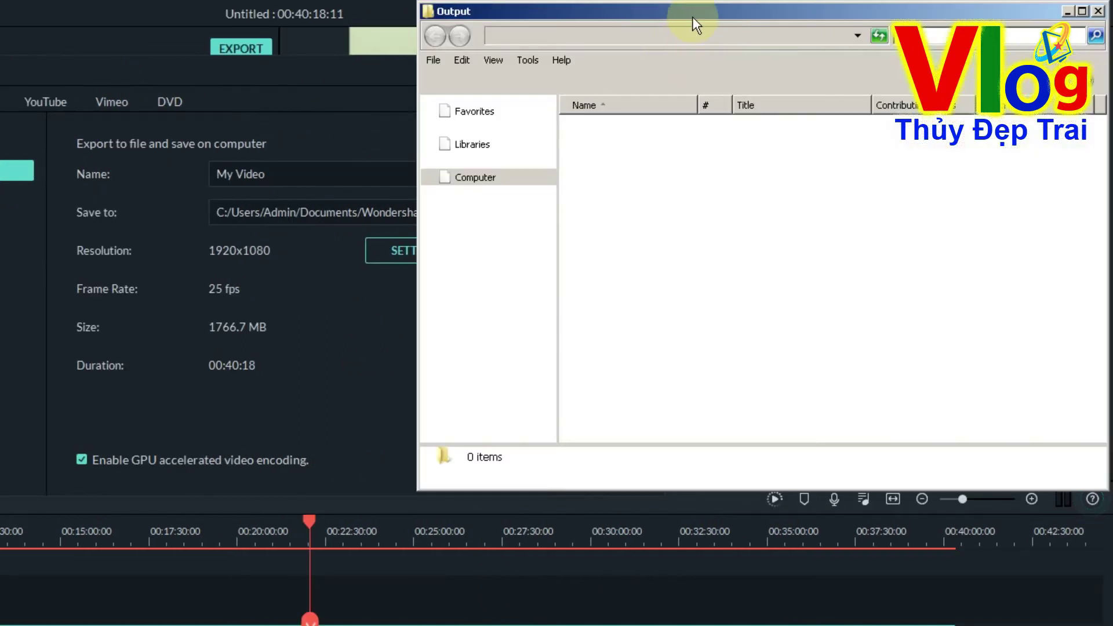
pyautogui.moveTo(693, 14); pyautogui.dragTo(632, 77)
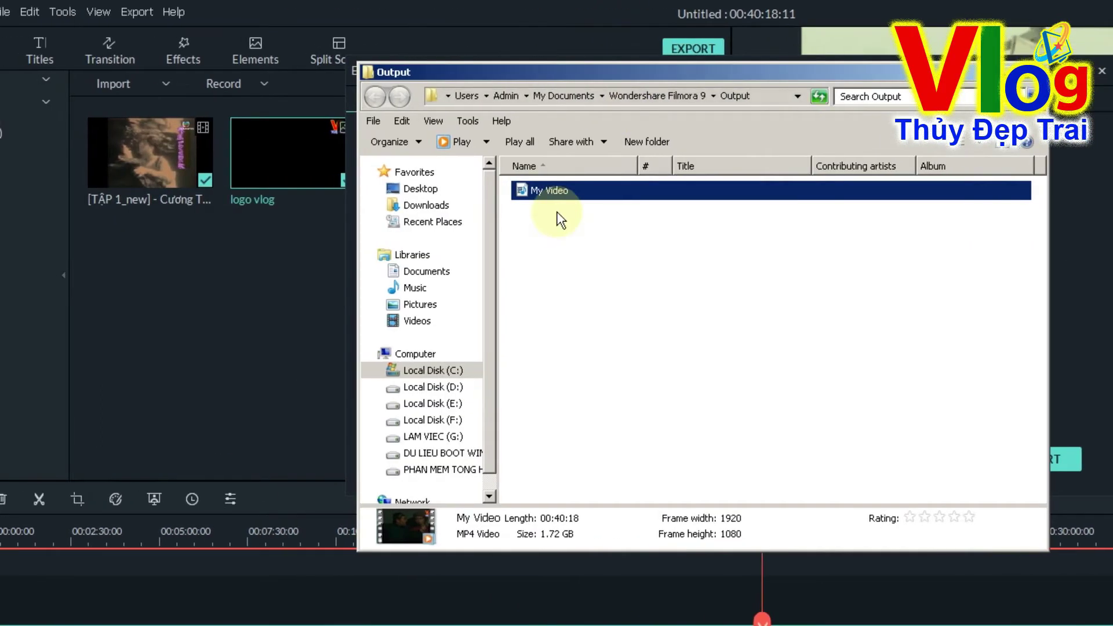
pyautogui.doubleClick(554, 190)
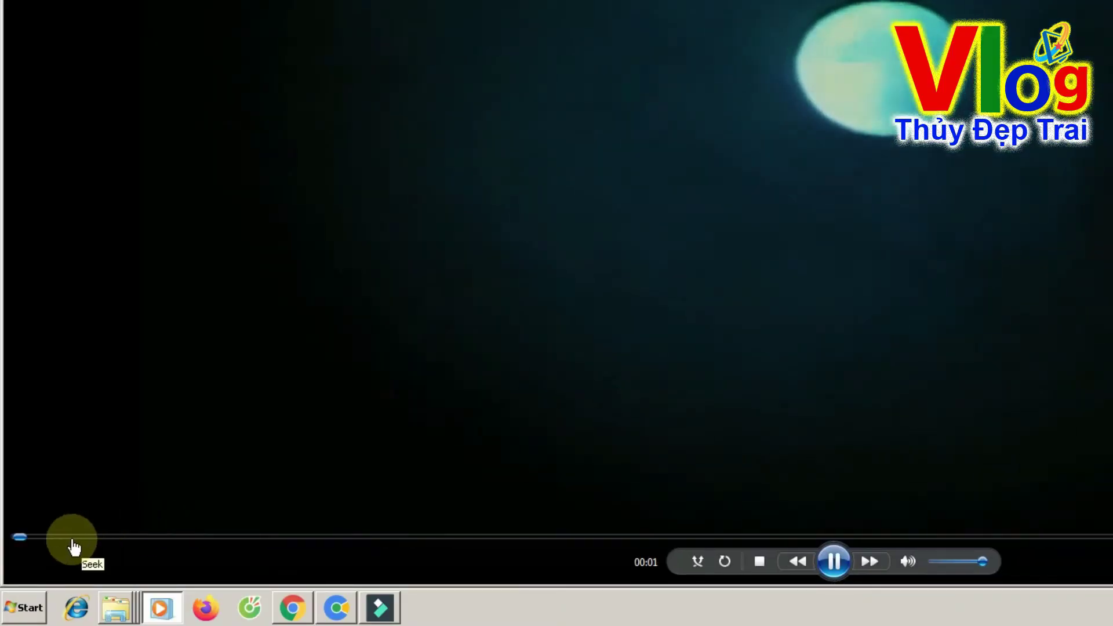
# - Skim through several points of the exported video to check picture and logo, and minimize the player
pyautogui.click(74, 538)
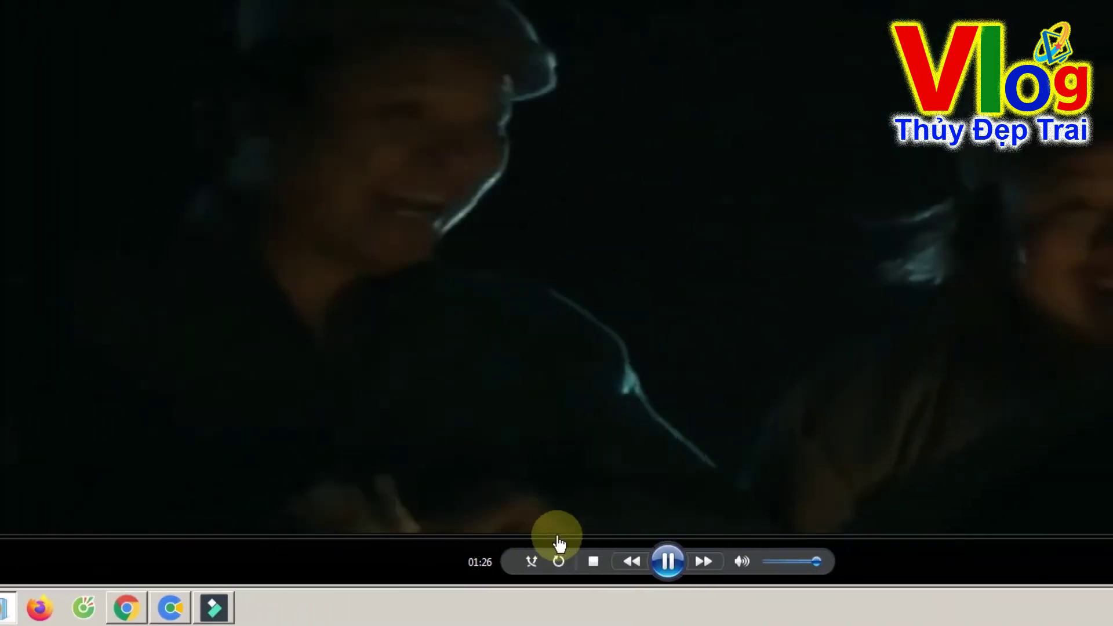
pyautogui.click(722, 538)
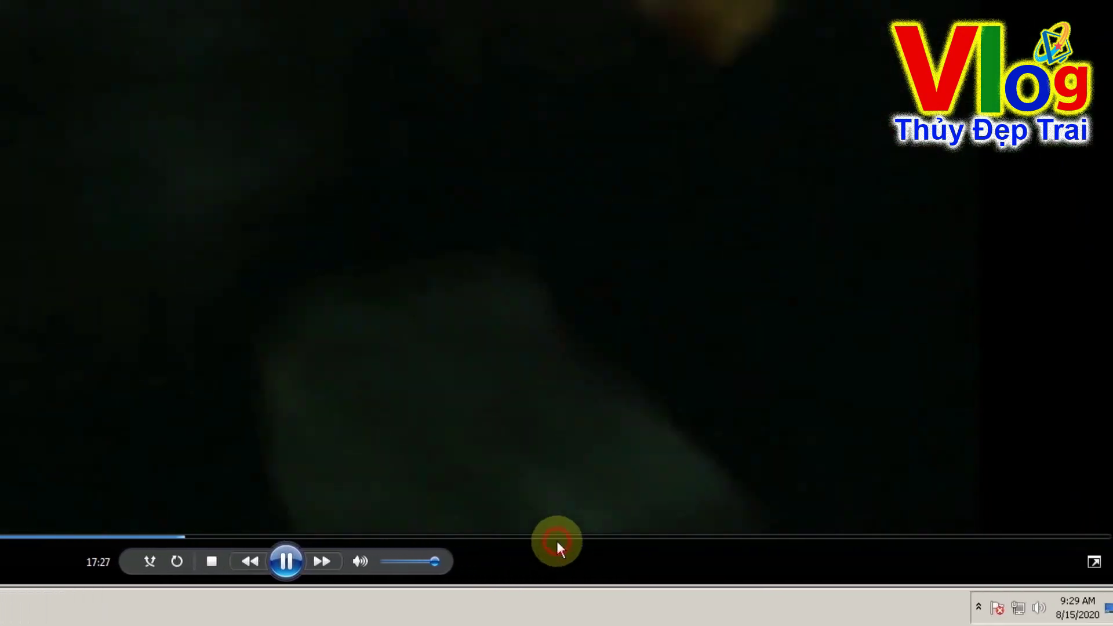
pyautogui.click(565, 538)
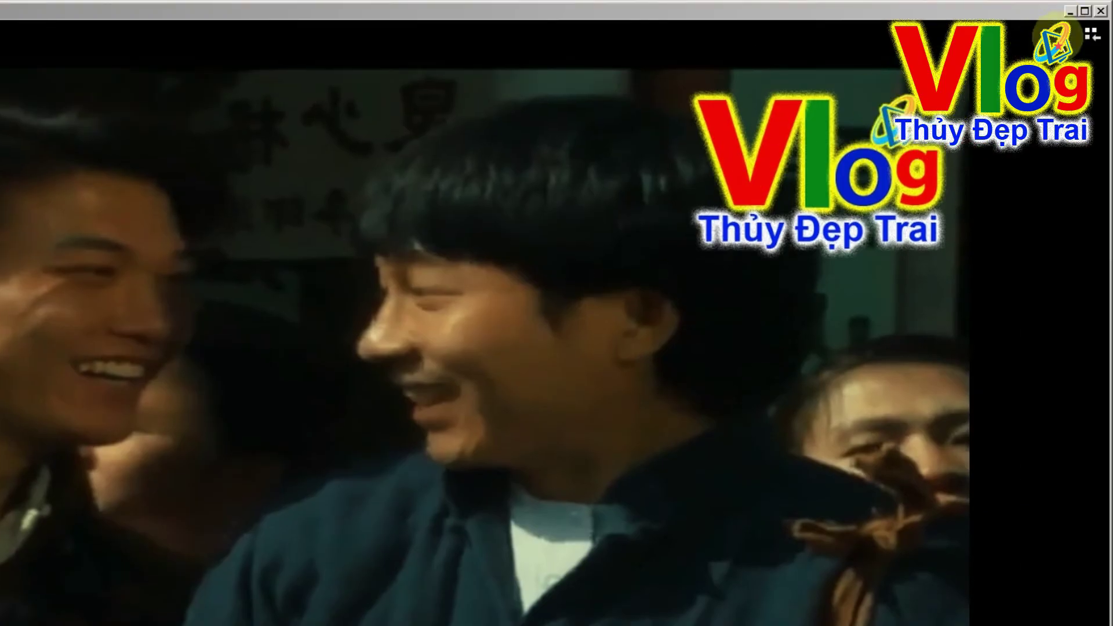
pyautogui.click(1076, 13)
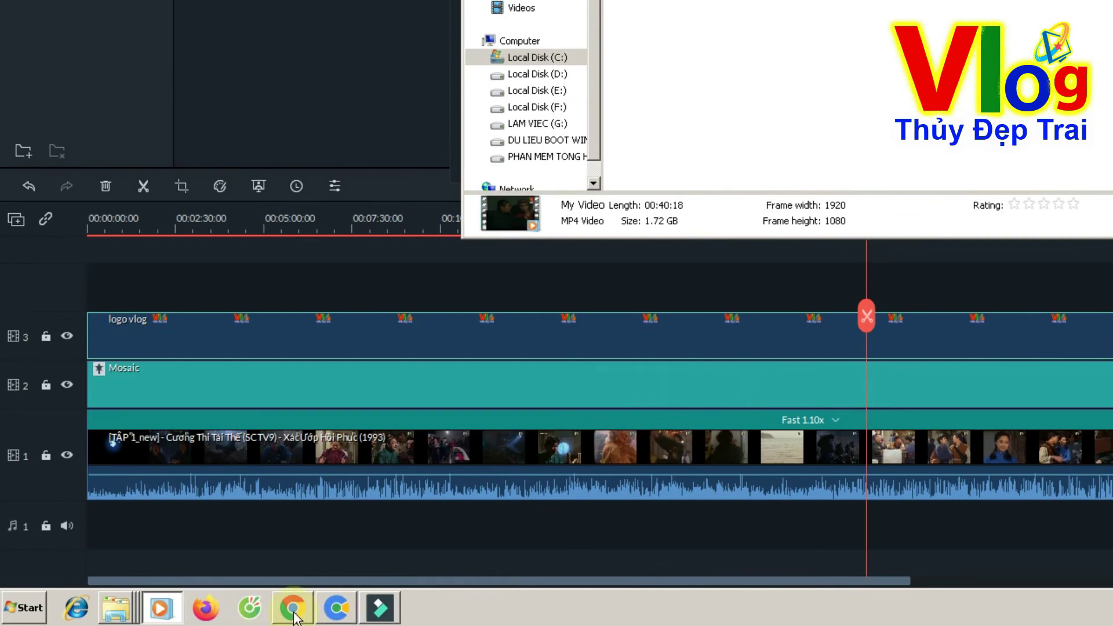
# - Switch to the Cốc Cốc browser, open YouTube and go to the video upload dialog
pyautogui.click(265, 609)
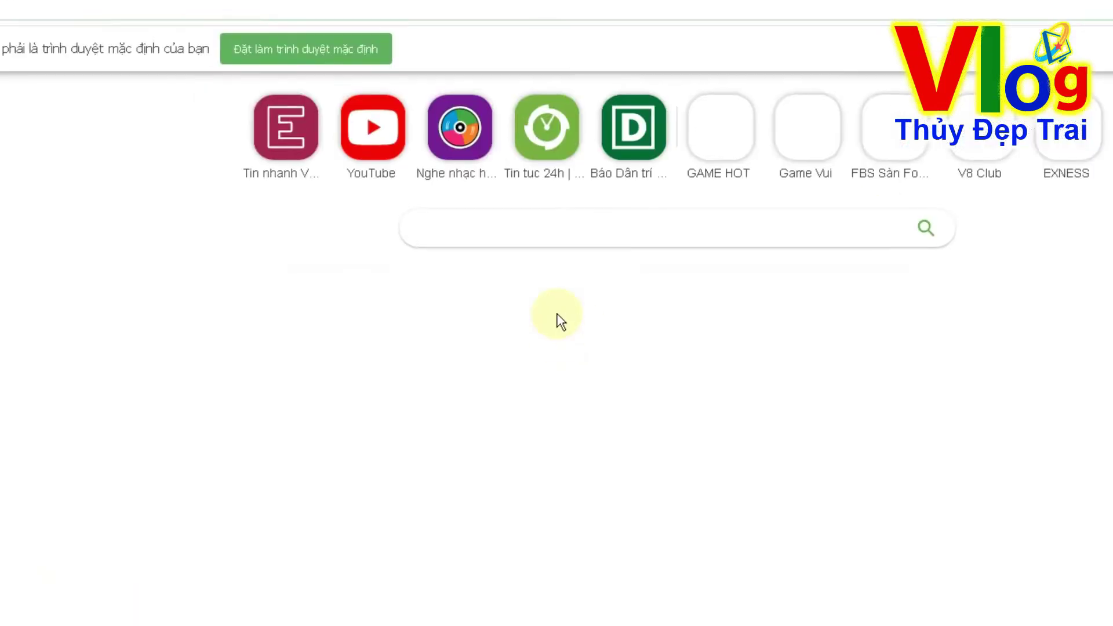
pyautogui.click(386, 125)
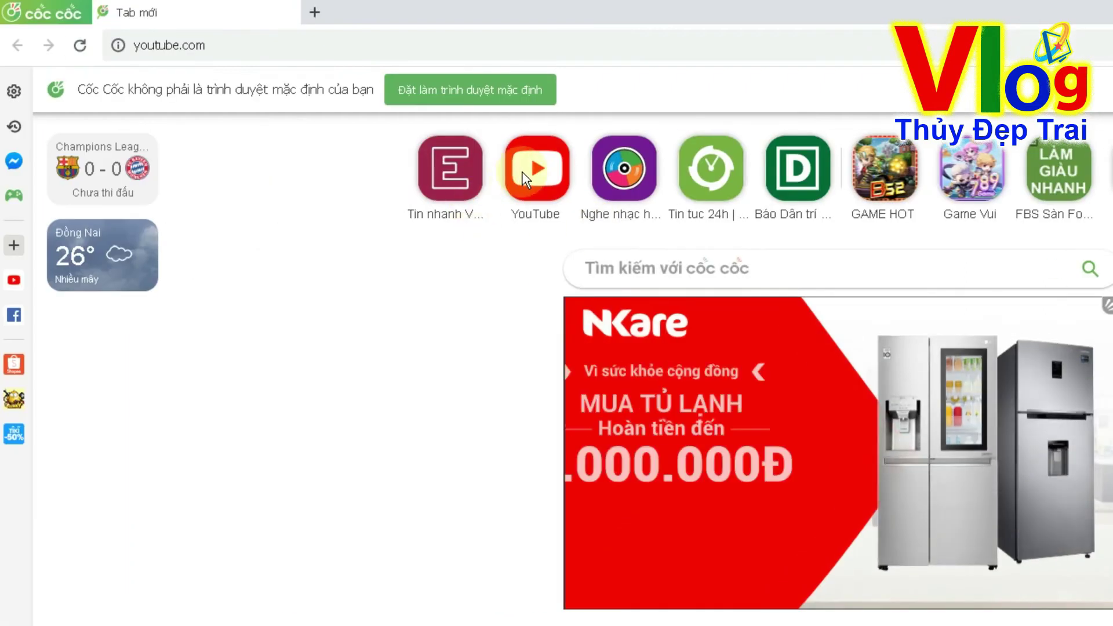
pyautogui.click(524, 175)
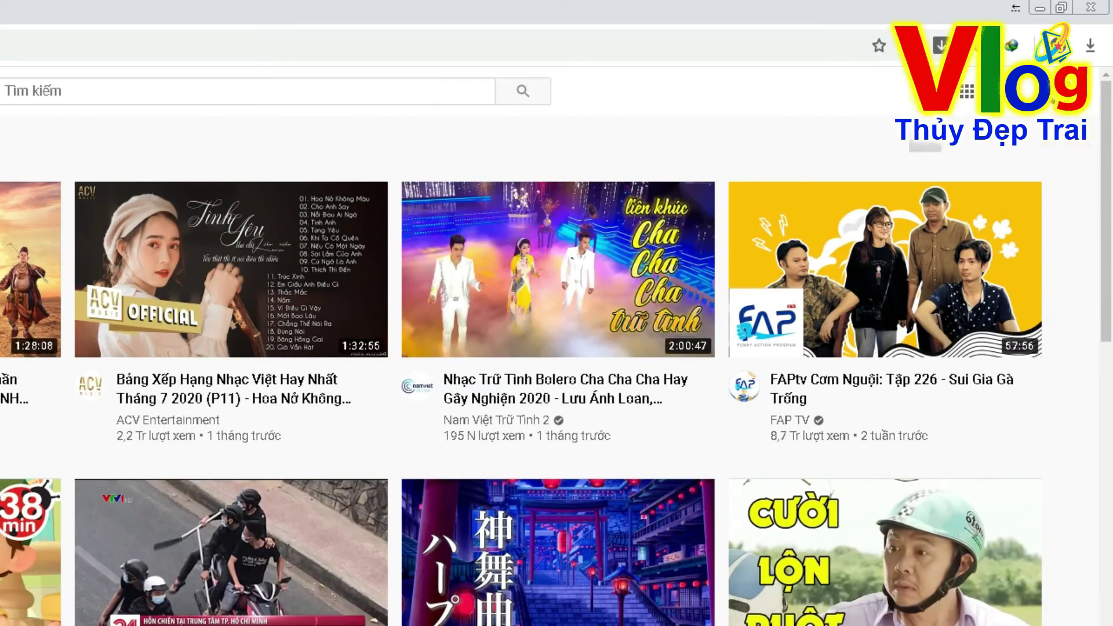
pyautogui.click(951, 144)
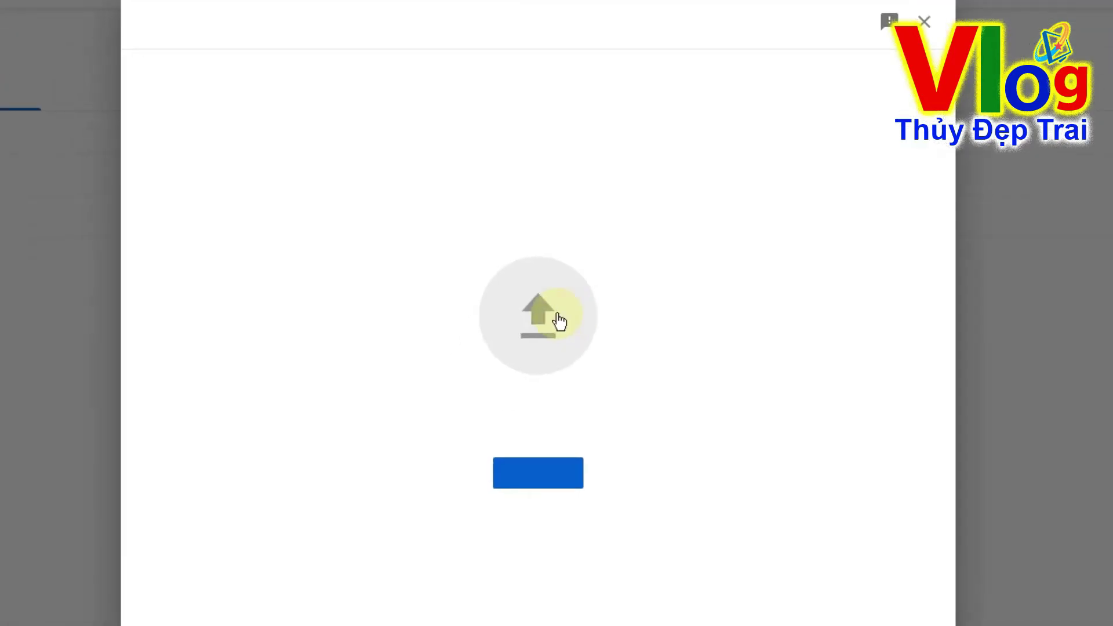
# - Upload My Video from the Output folder of Wondershare Filmora 9 in the Documents library
pyautogui.click(458, 428)
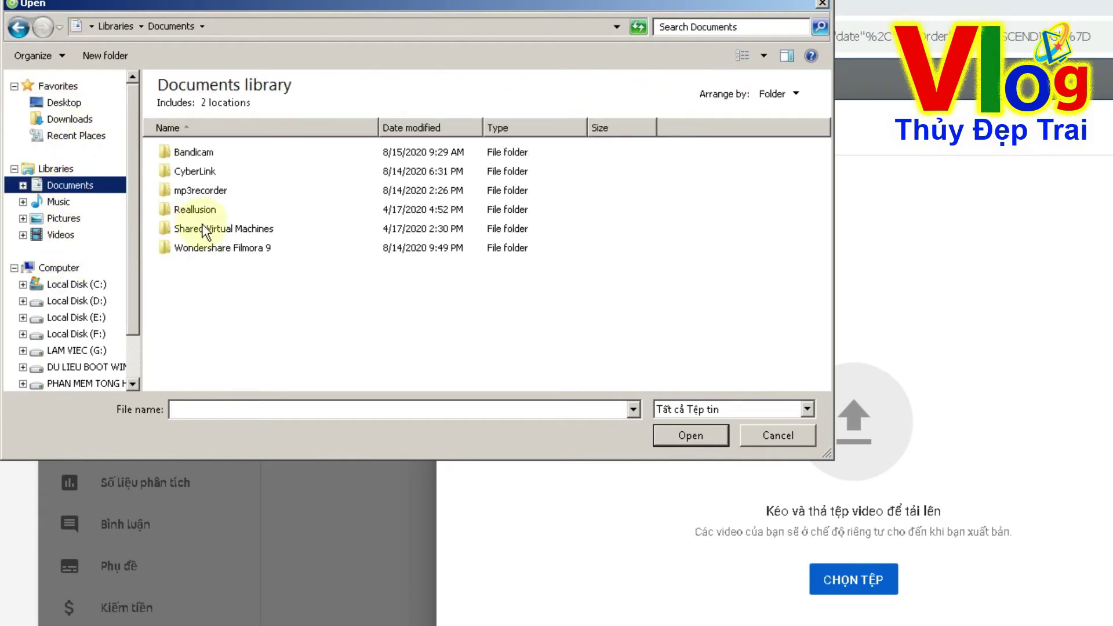
pyautogui.doubleClick(204, 247)
pyautogui.doubleClick(192, 210)
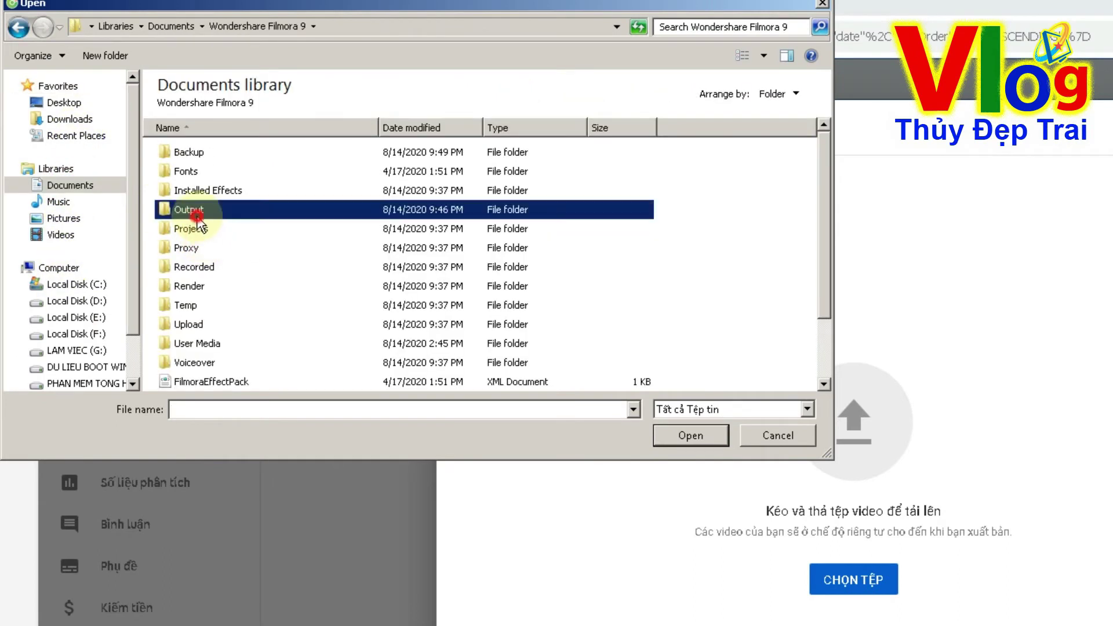
pyautogui.doubleClick(184, 150)
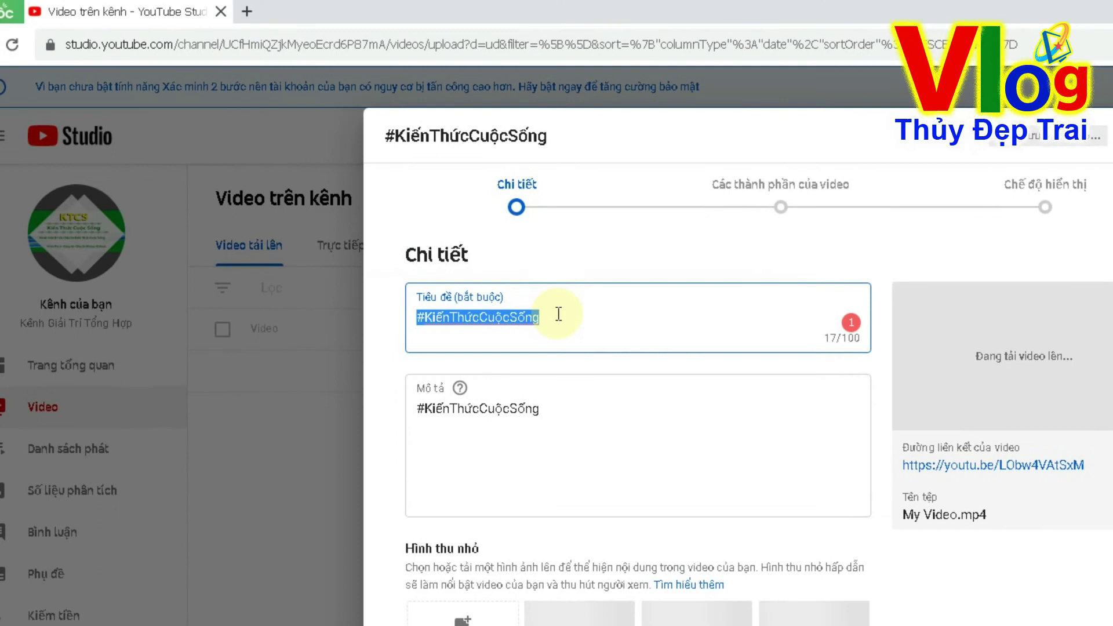
# - Examine the prefilled video title and the upload progress
pyautogui.hotkey('ctrl', 'a')
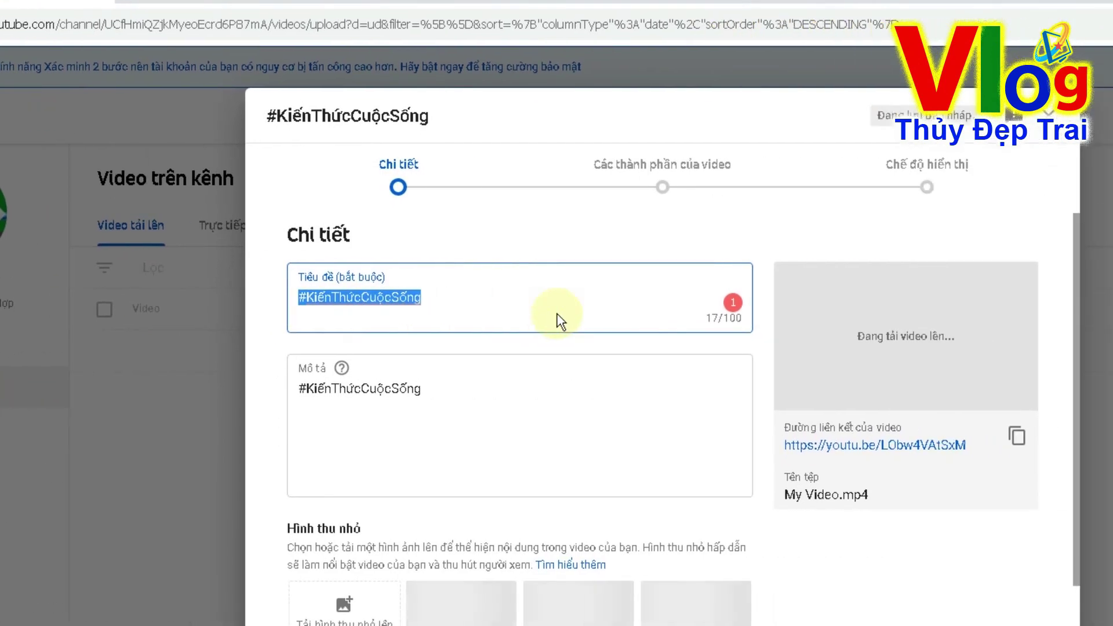
pyautogui.click(560, 321)
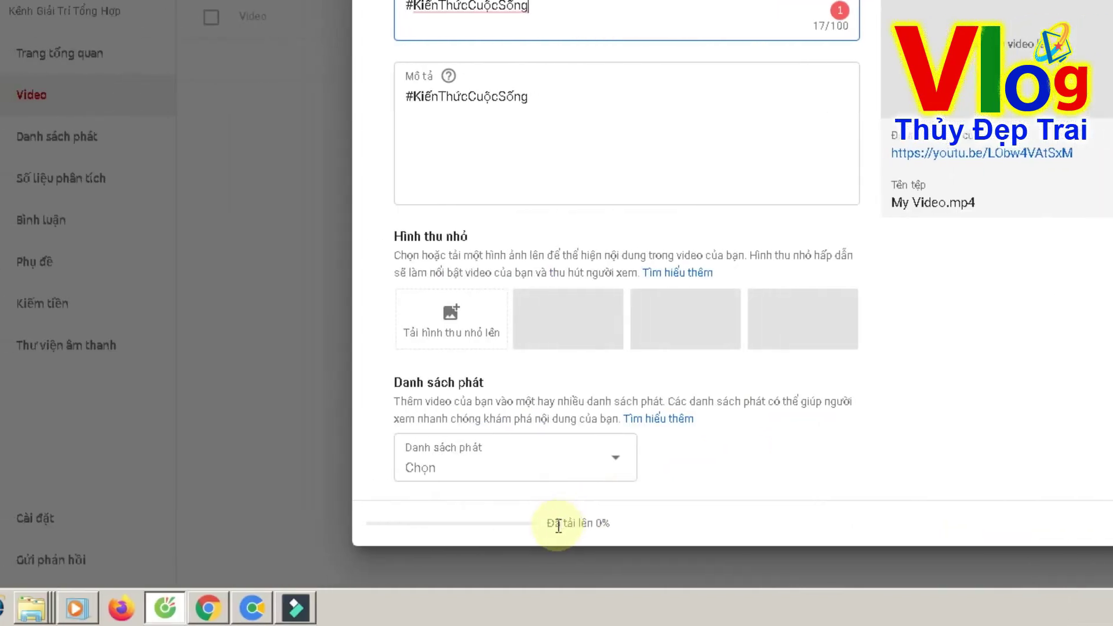
pyautogui.tripleClick(562, 520)
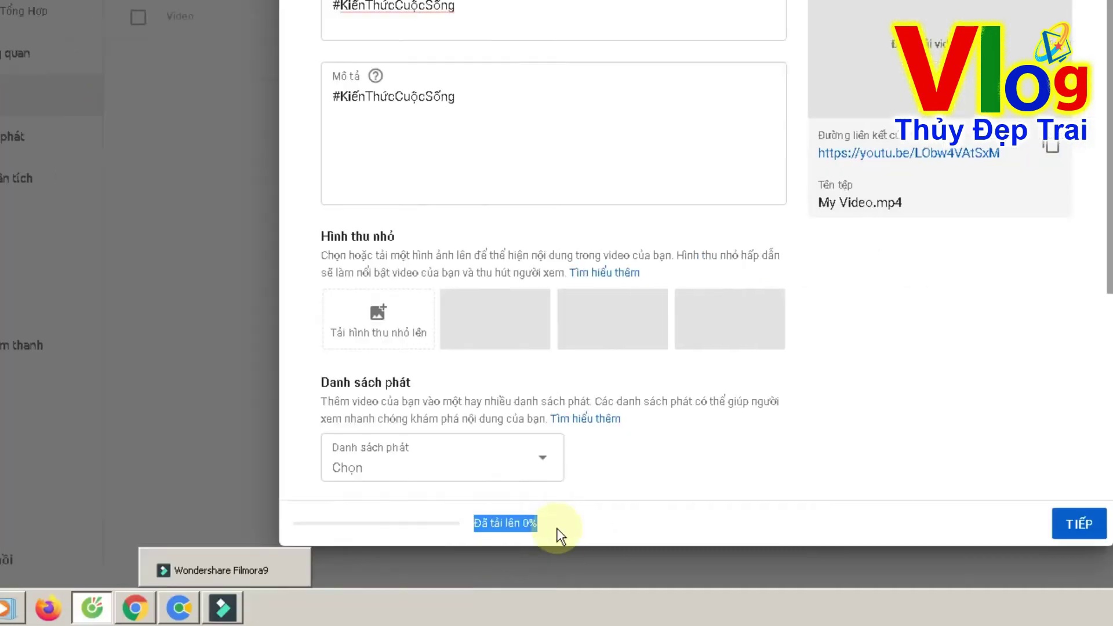
pyautogui.click(834, 510)
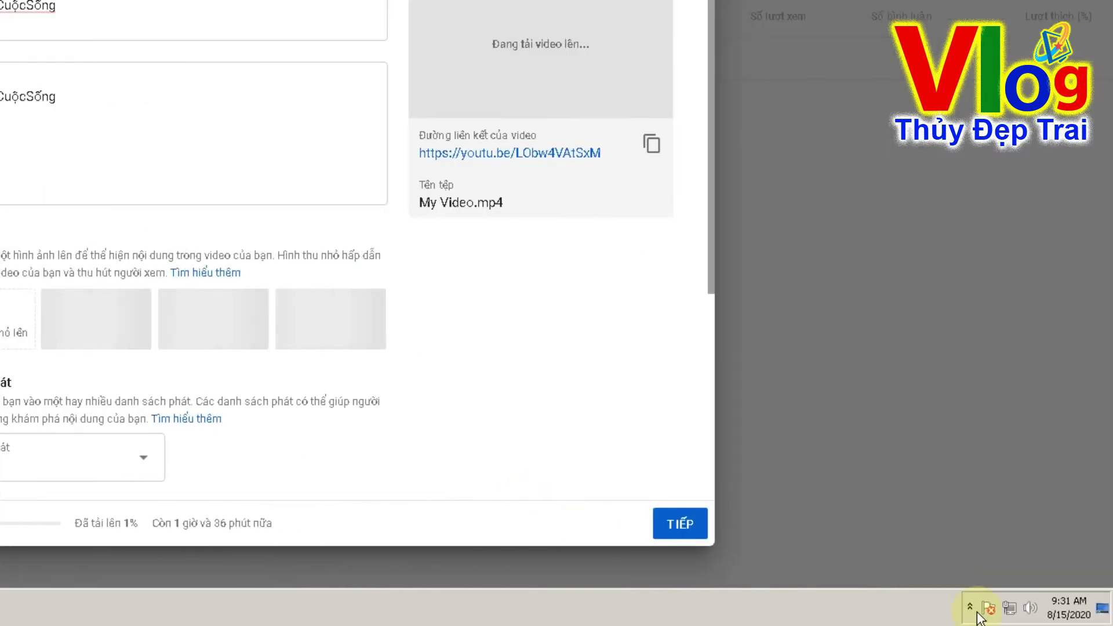
pyautogui.click(971, 610)
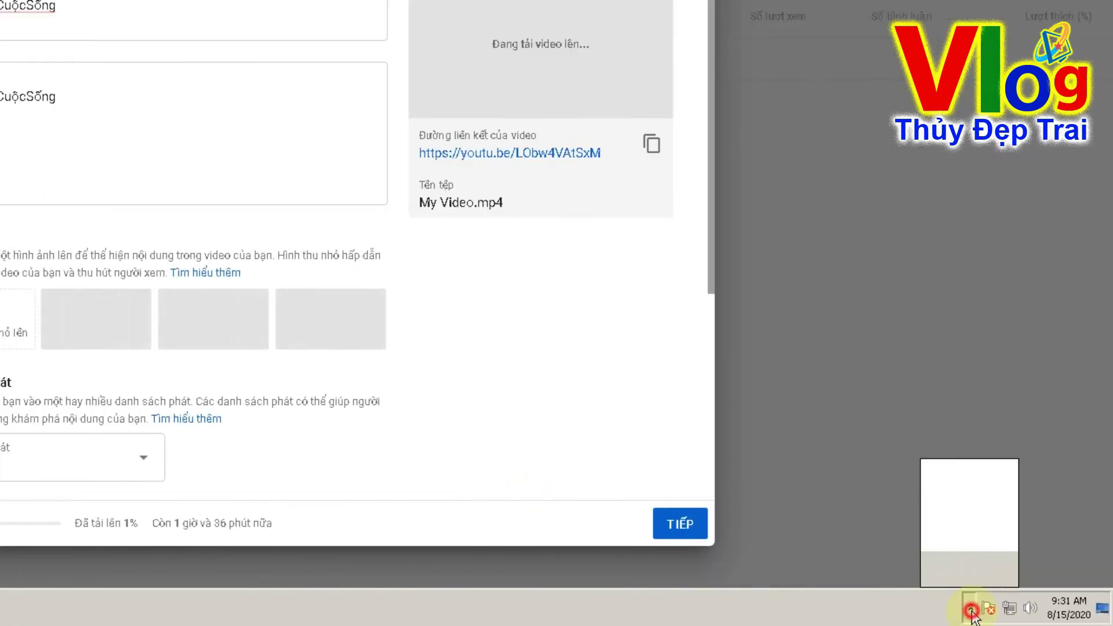
pyautogui.click(997, 478)
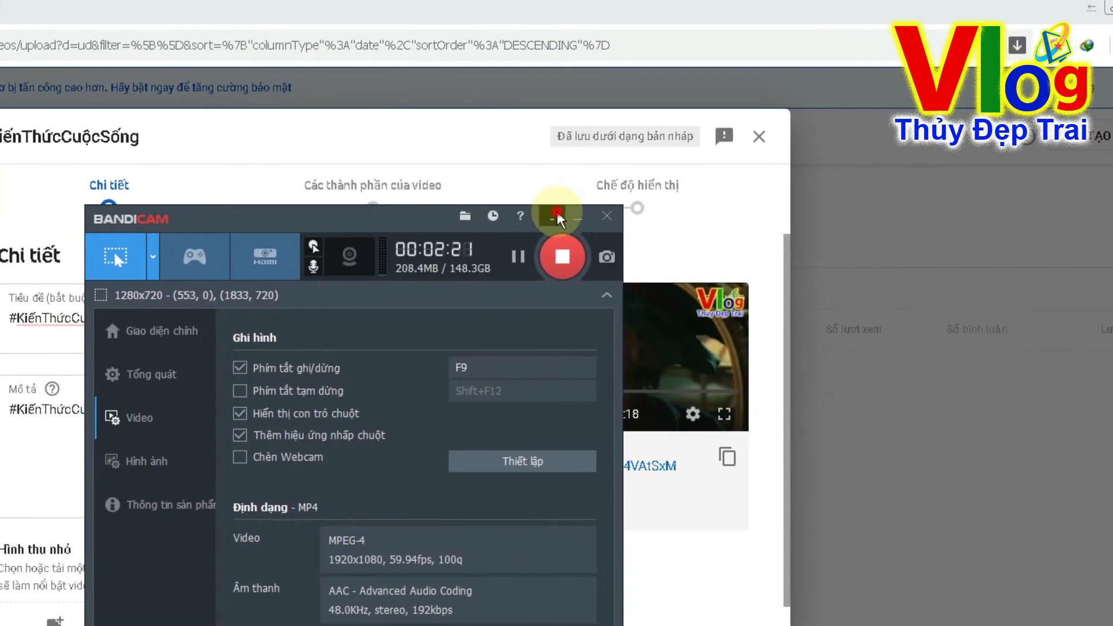
pyautogui.click(649, 218)
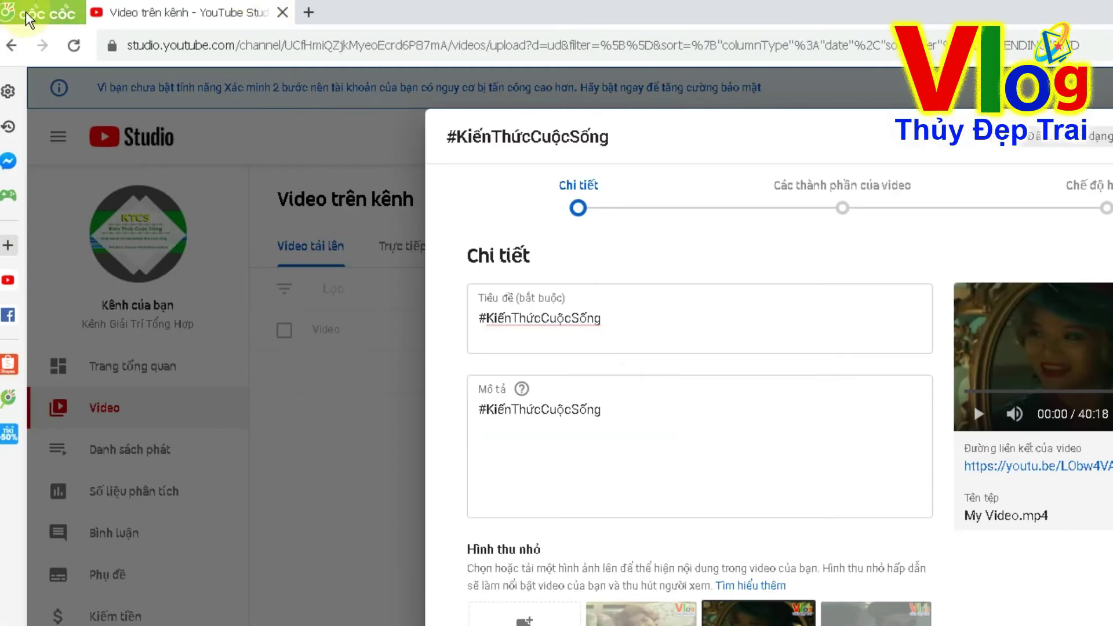
pyautogui.click(27, 17)
pyautogui.click(242, 13)
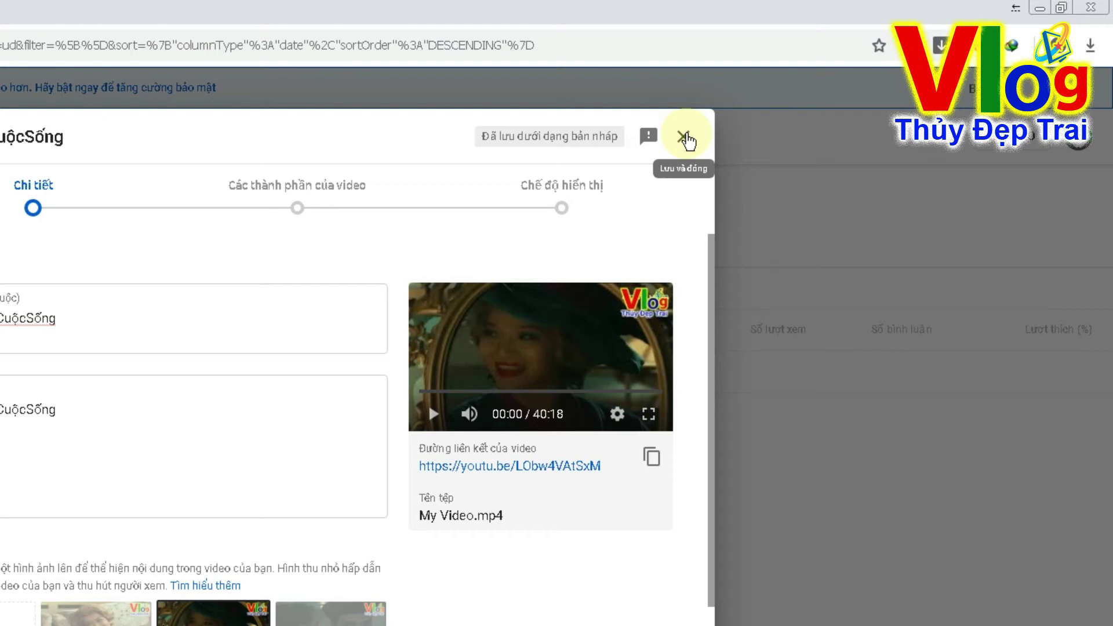
# - Save and close the upload draft, and check its restriction status in the channel's video list
pyautogui.click(684, 137)
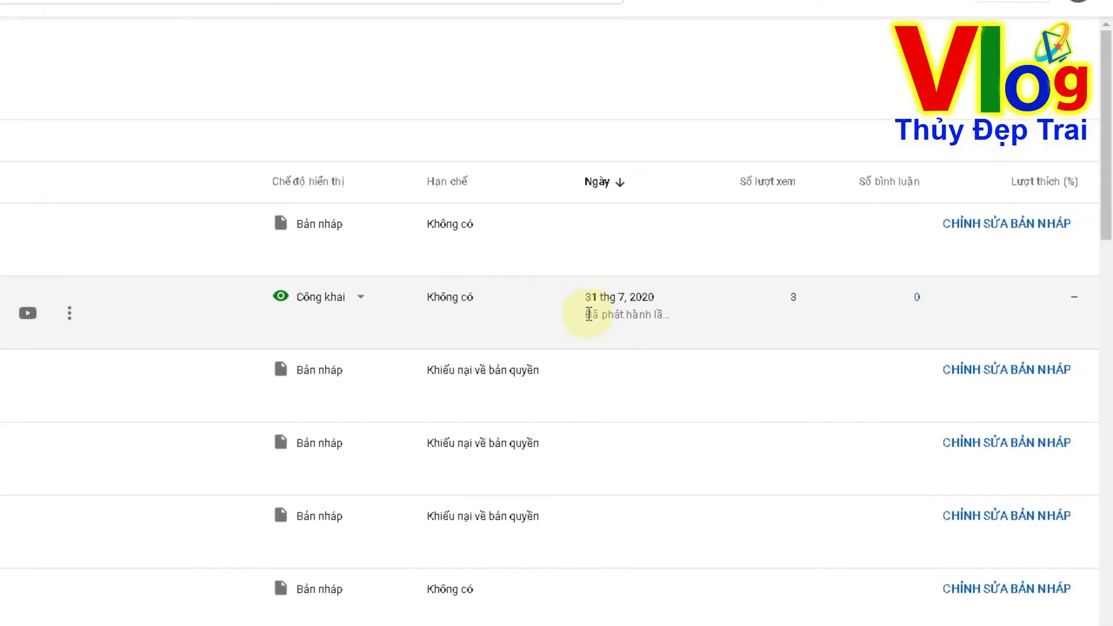
pyautogui.moveTo(634, 315); pyautogui.dragTo(648, 313)
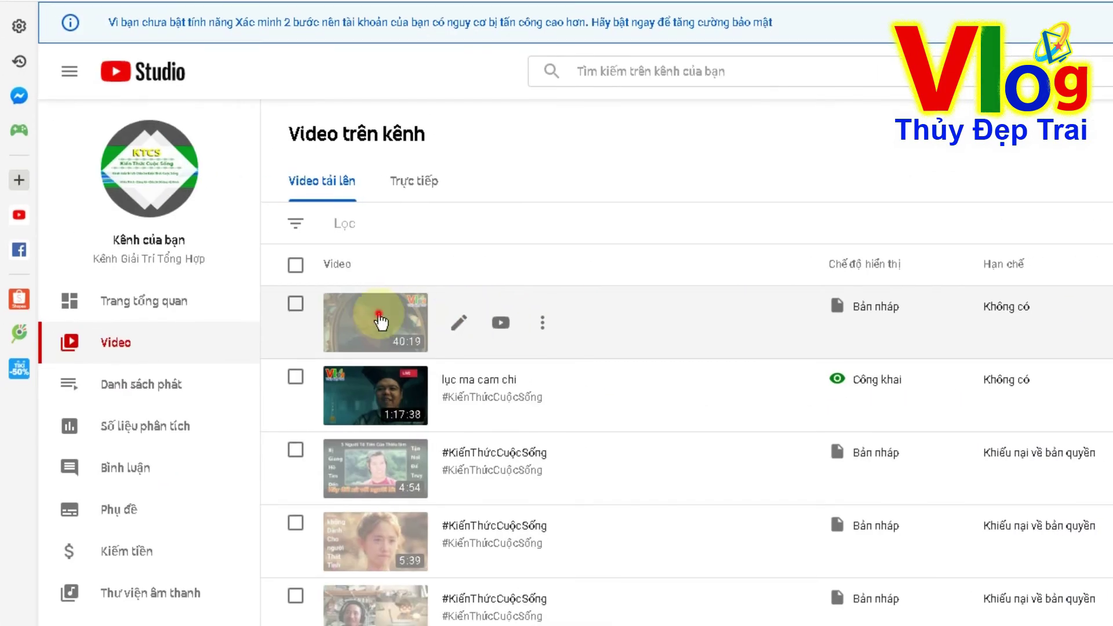
# - Reopen the newest draft, declare it as not made for kids and continue to the video elements stage
pyautogui.click(380, 320)
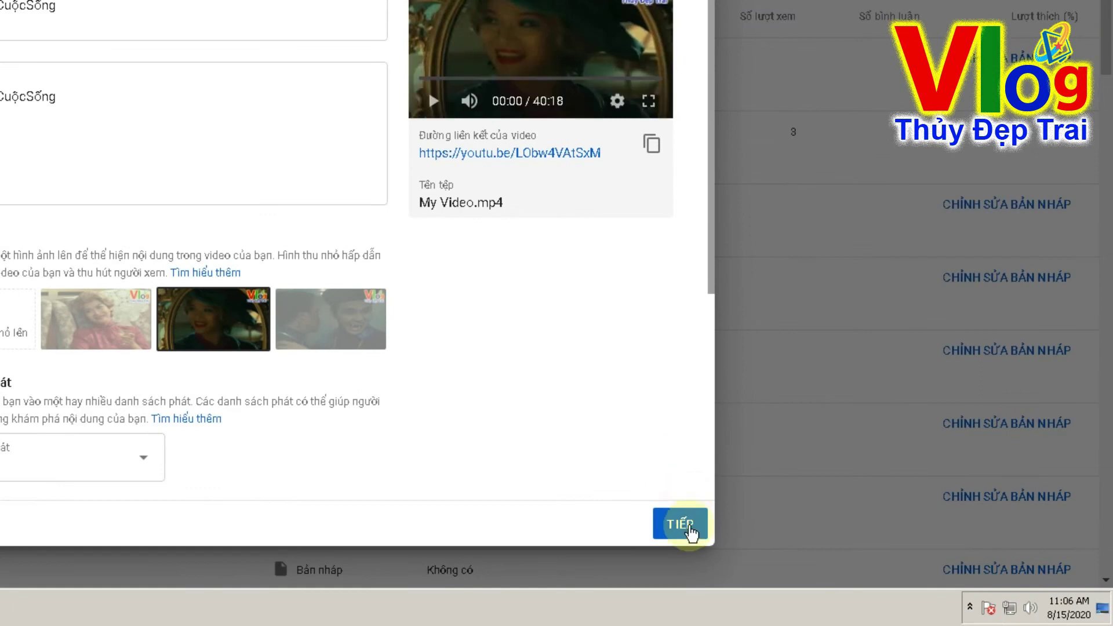
pyautogui.click(679, 525)
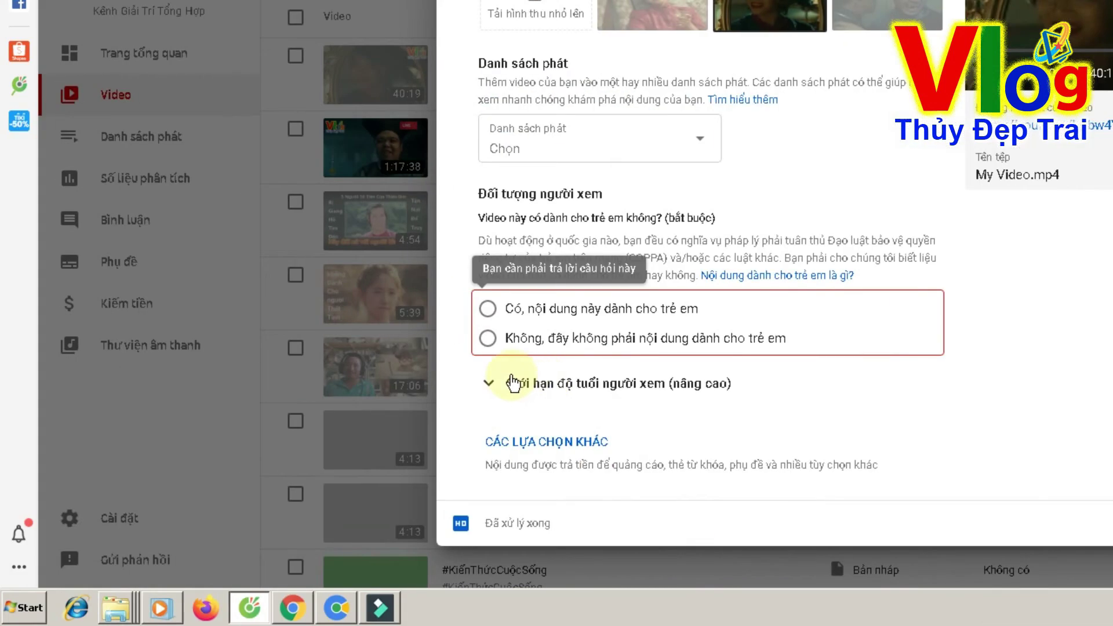
pyautogui.click(487, 339)
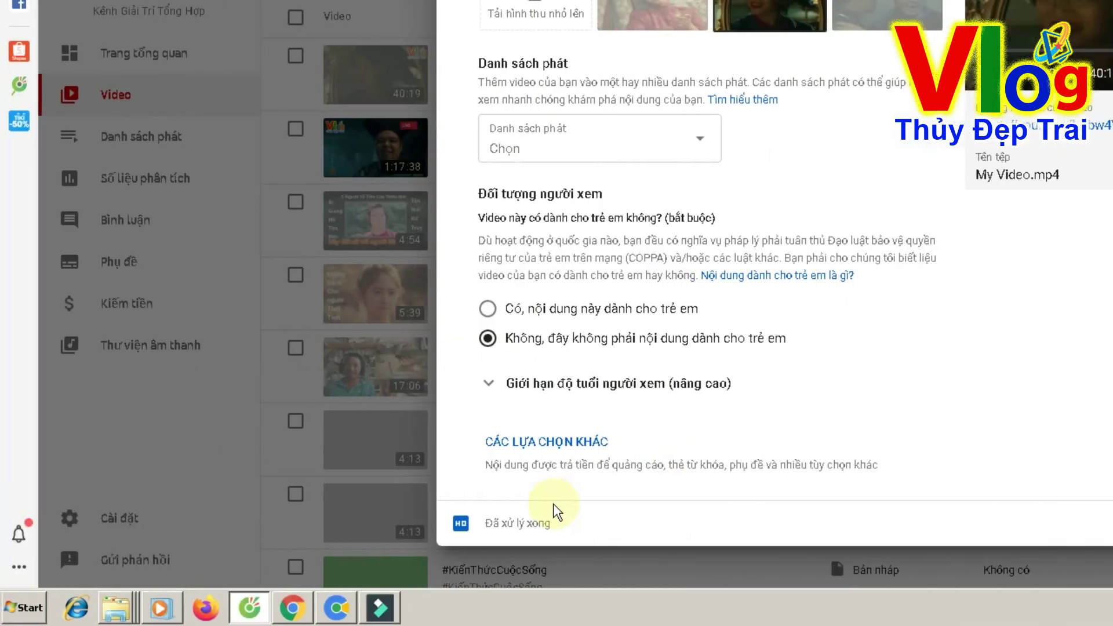
pyautogui.click(692, 529)
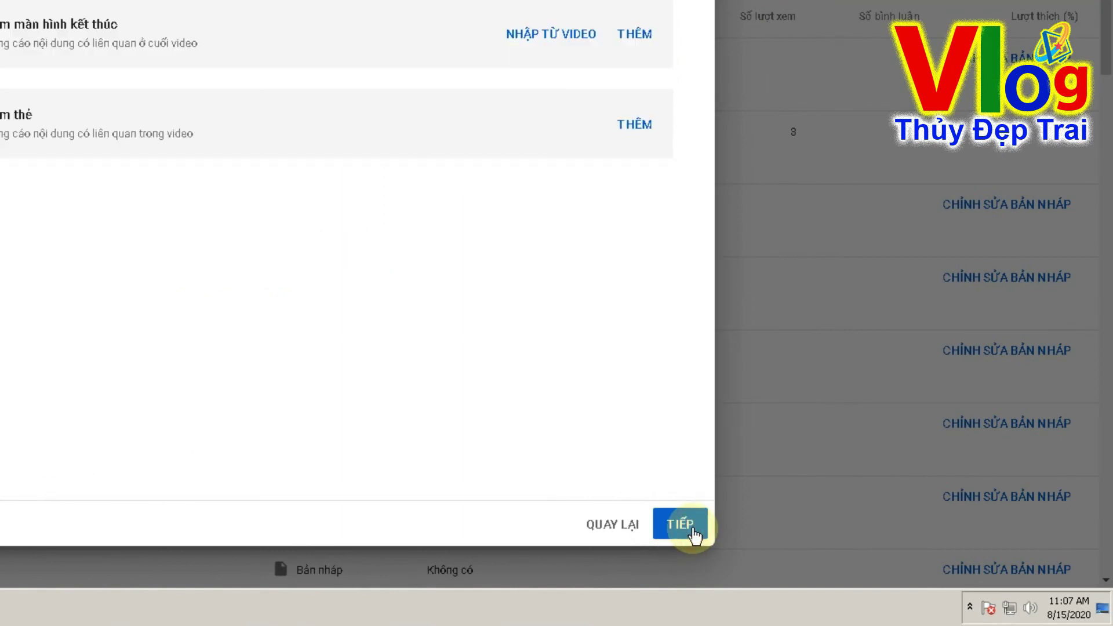
# - Publish the video with public visibility as an instant premiere and dismiss the share links
pyautogui.click(692, 529)
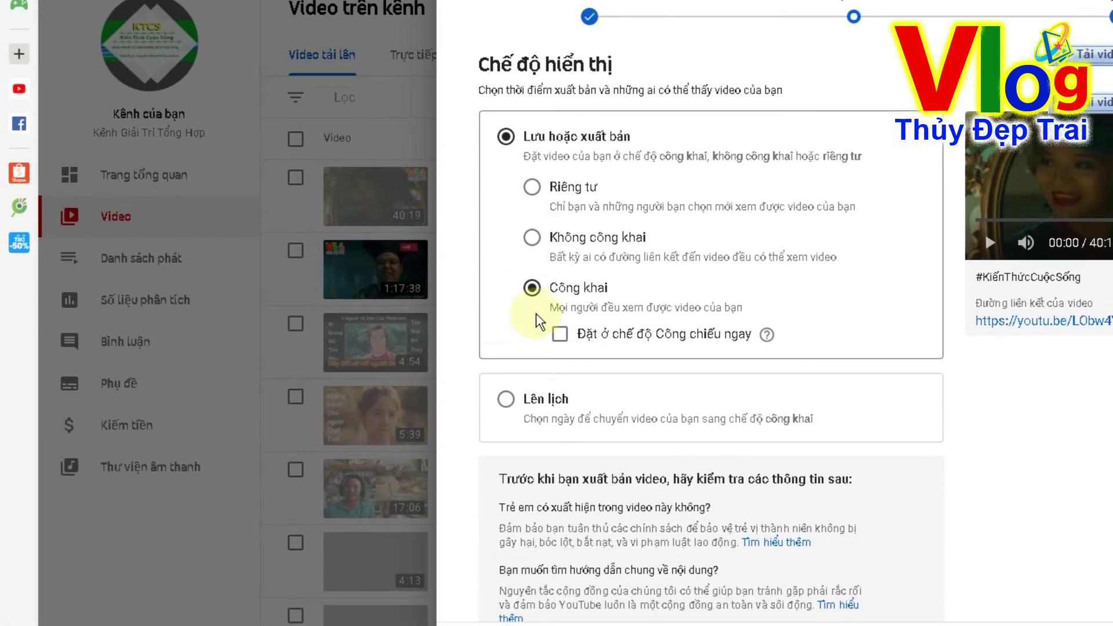
pyautogui.click(559, 334)
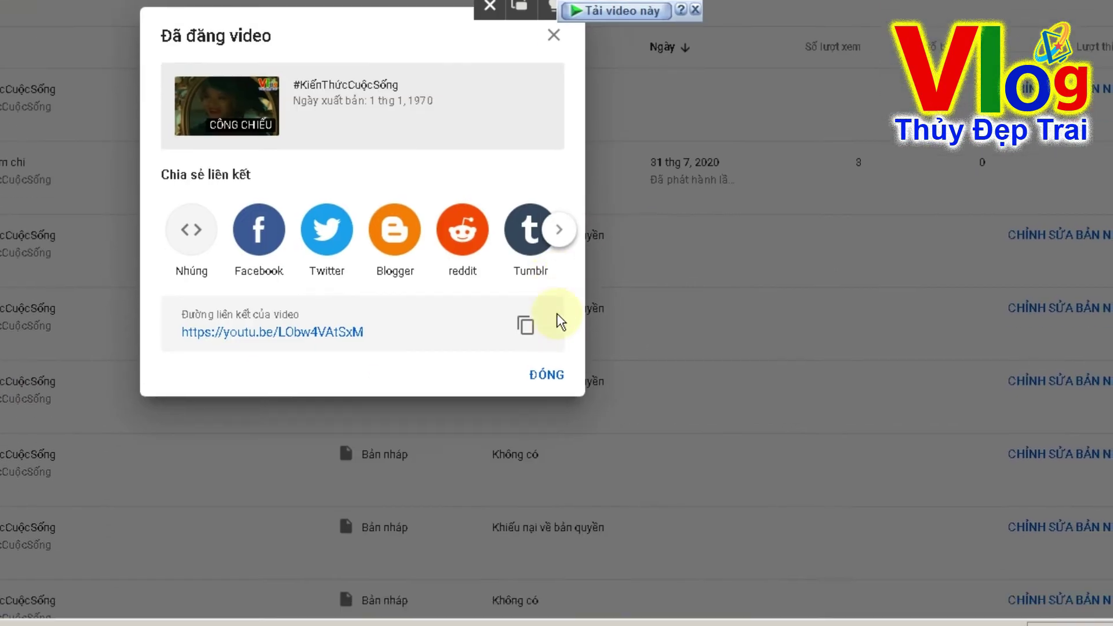
pyautogui.click(548, 376)
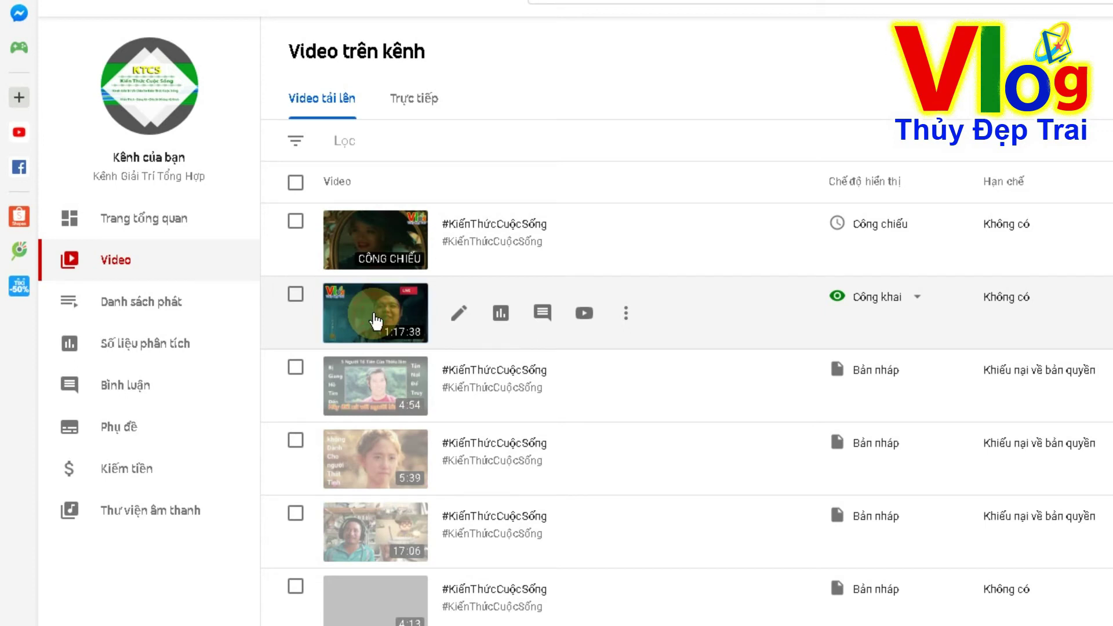
# - Open the 1:17:38 video's watch page from its details, dismiss the download overlay and review the title, description and comments area
pyautogui.click(375, 321)
pyautogui.click(148, 277)
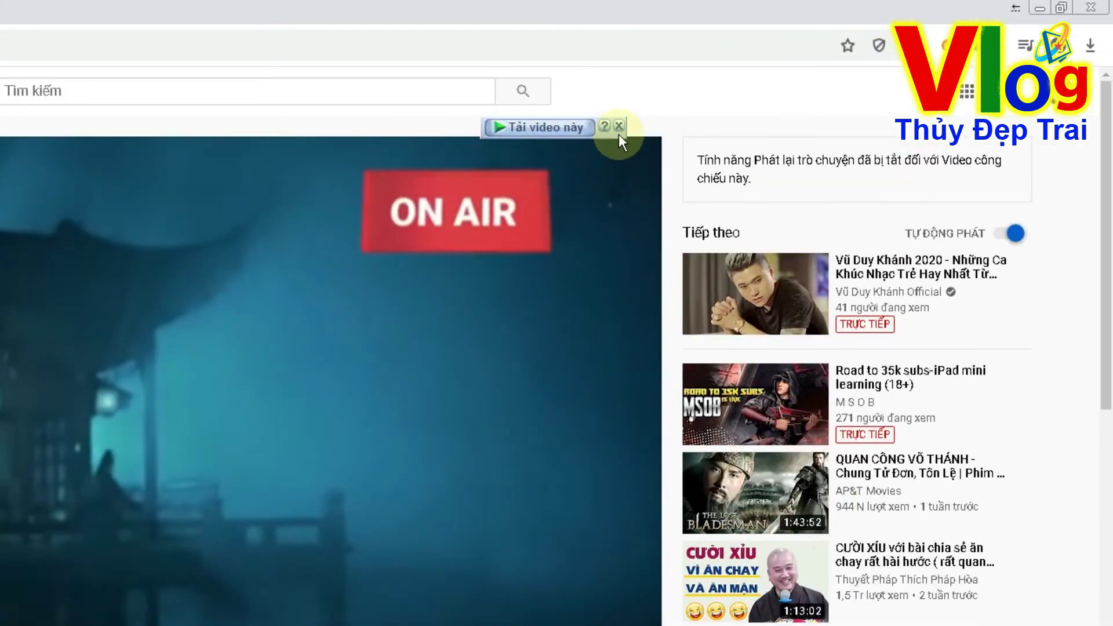
pyautogui.click(619, 126)
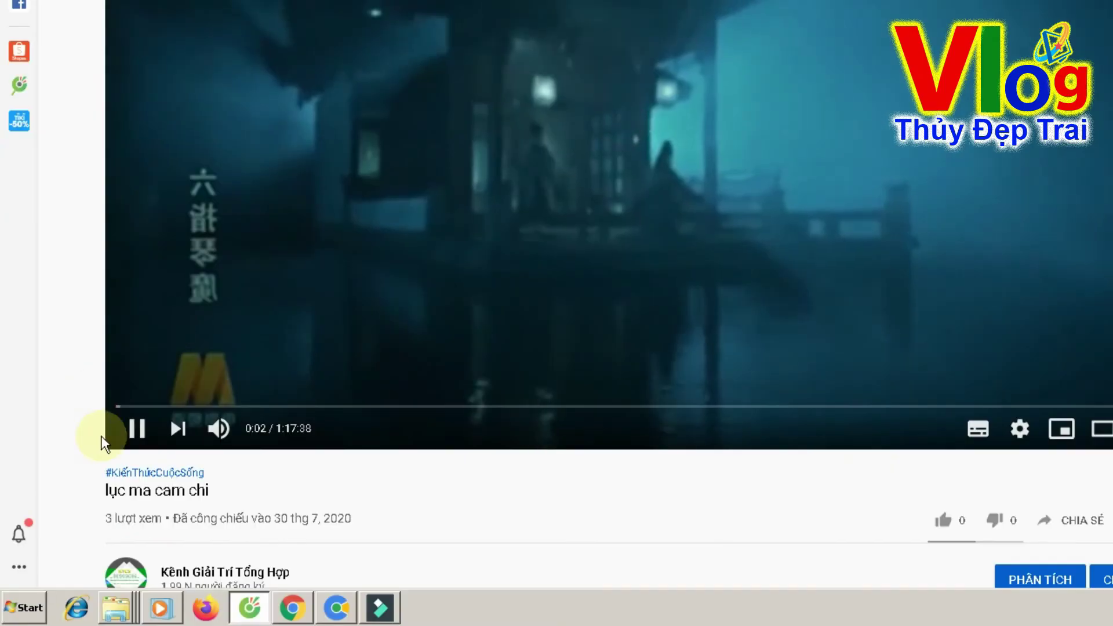
pyautogui.click(107, 515)
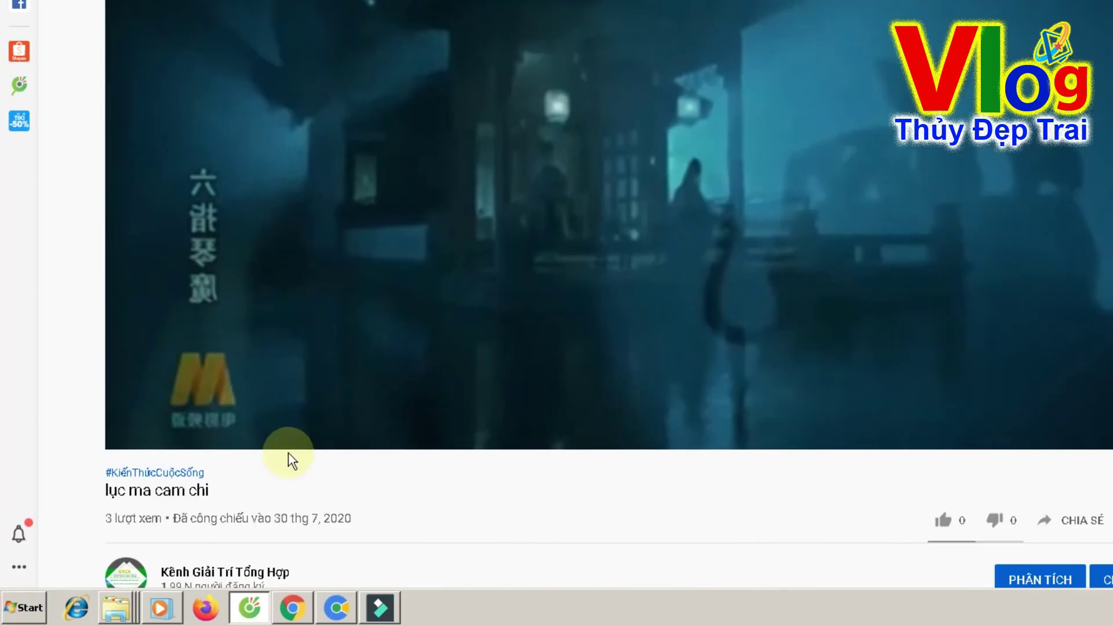
pyautogui.scroll(-5, 454, 537)
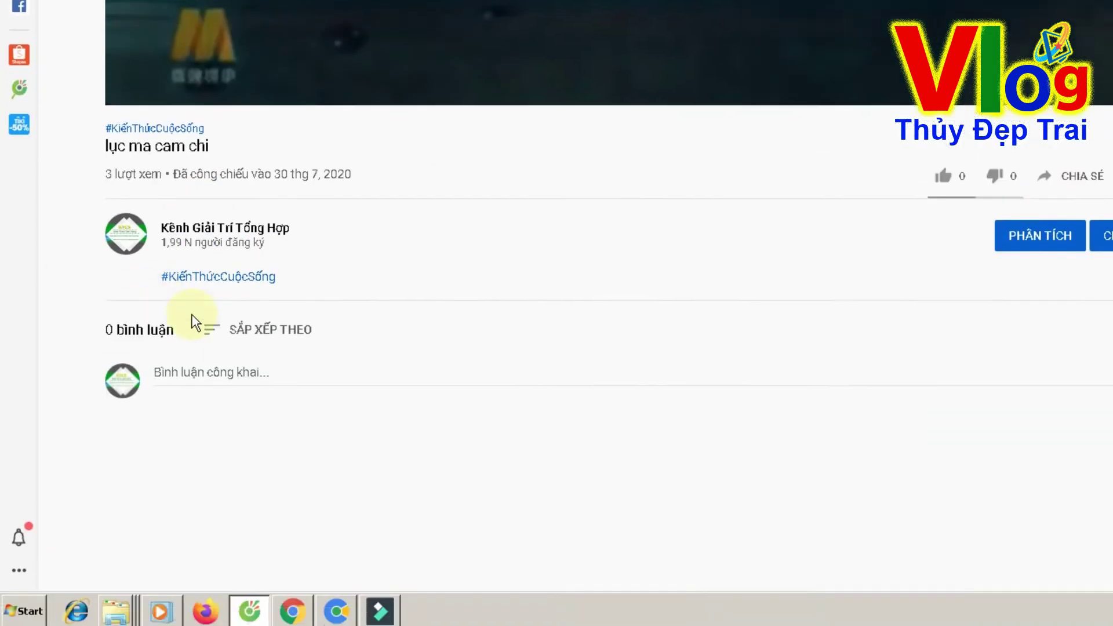
pyautogui.scroll(5, 489, 415)
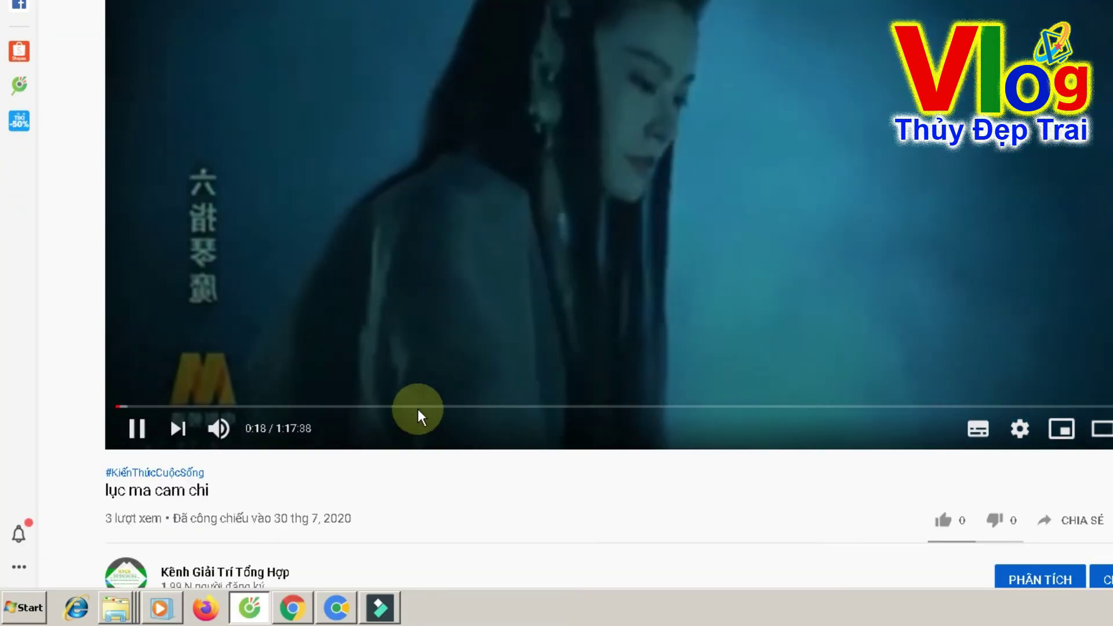
# - Jump playback ahead to about 21:37, pause the video and highlight its title
pyautogui.click(421, 407)
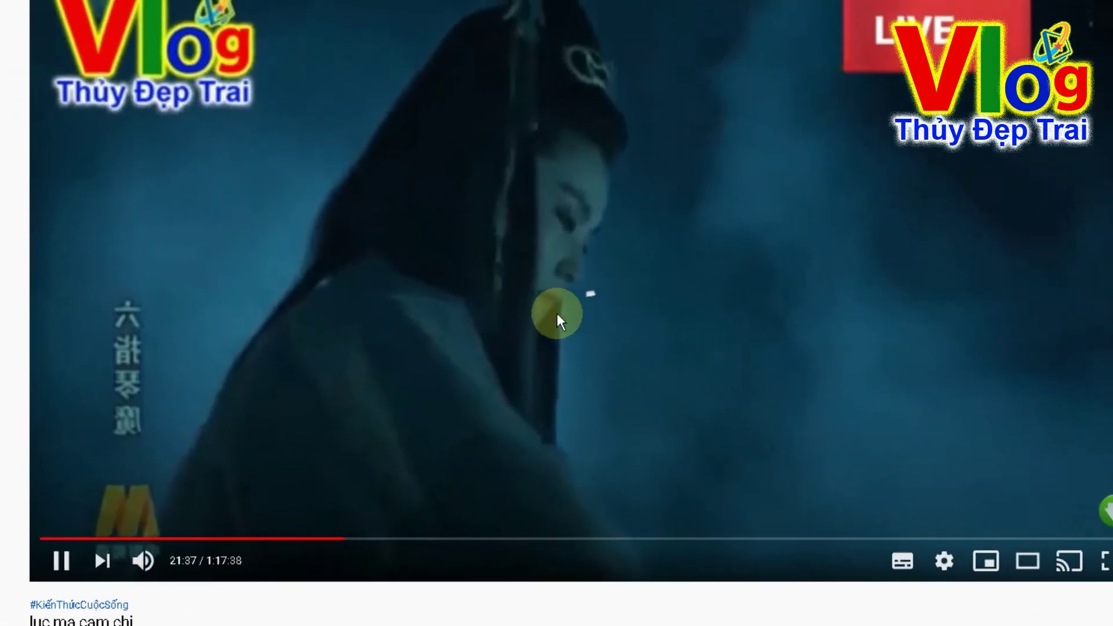
pyautogui.click(629, 150)
pyautogui.click(396, 461)
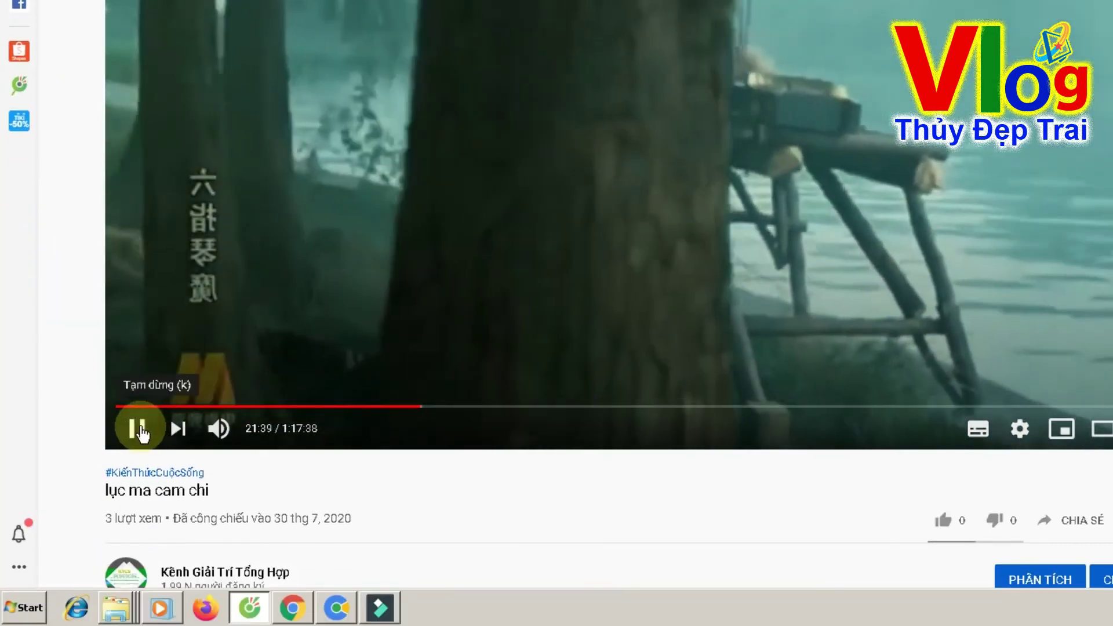
pyautogui.click(137, 429)
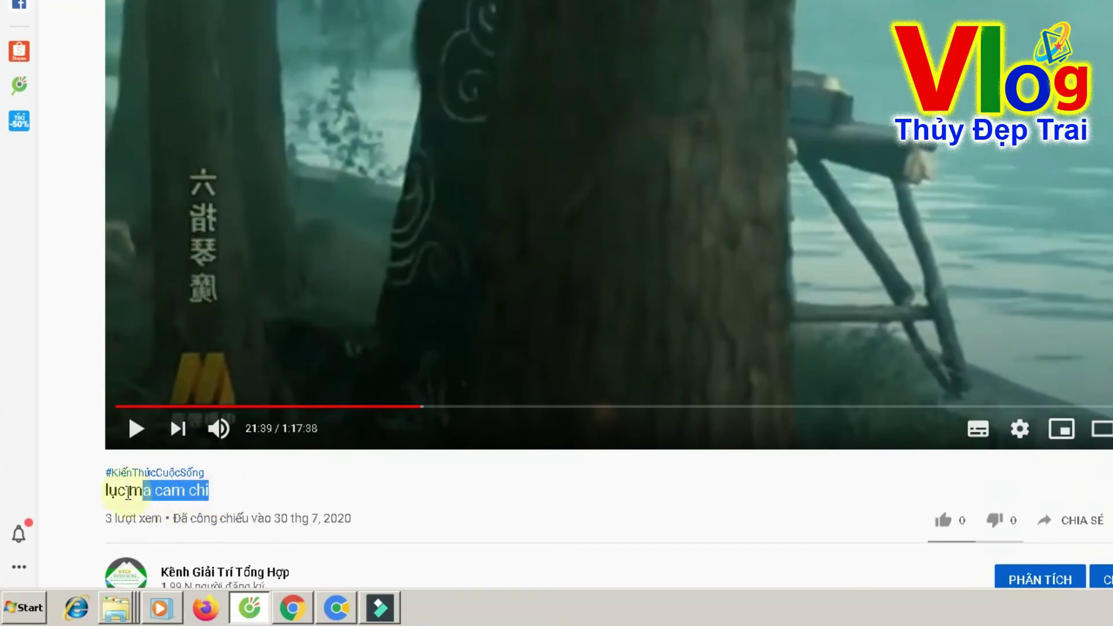
pyautogui.moveTo(128, 493)
pyautogui.mouseDown()
pyautogui.moveTo(88, 492)
pyautogui.moveTo(118, 484)
pyautogui.mouseUp()
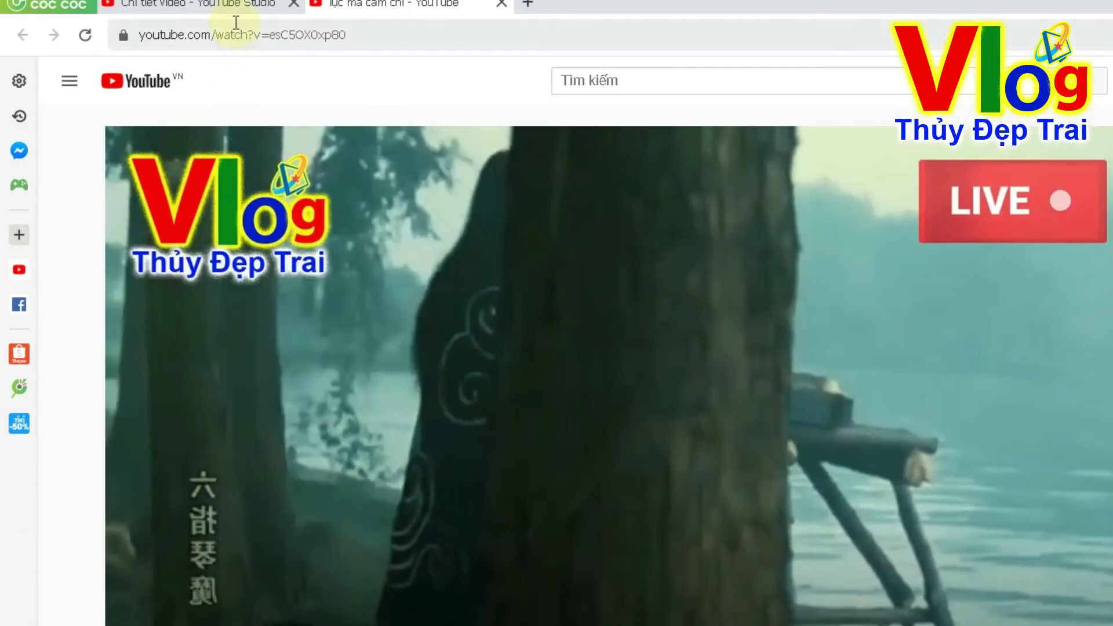
# - Return to the channel's video list in YouTube Studio and compare the visibility and restriction status of the uploads
pyautogui.click(219, 6)
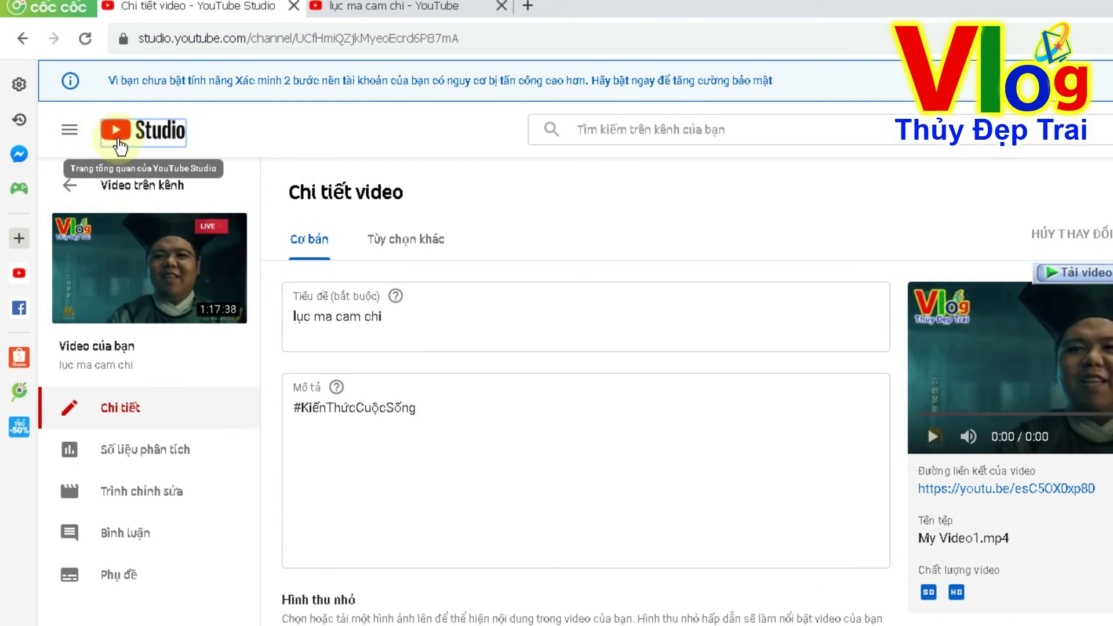
pyautogui.click(120, 147)
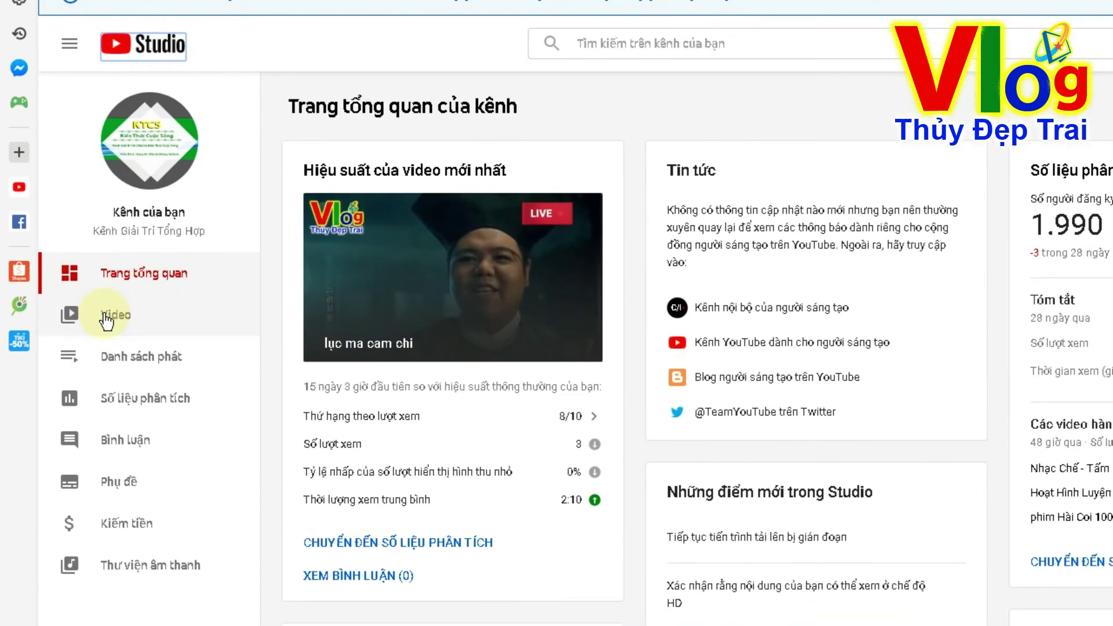
pyautogui.click(107, 321)
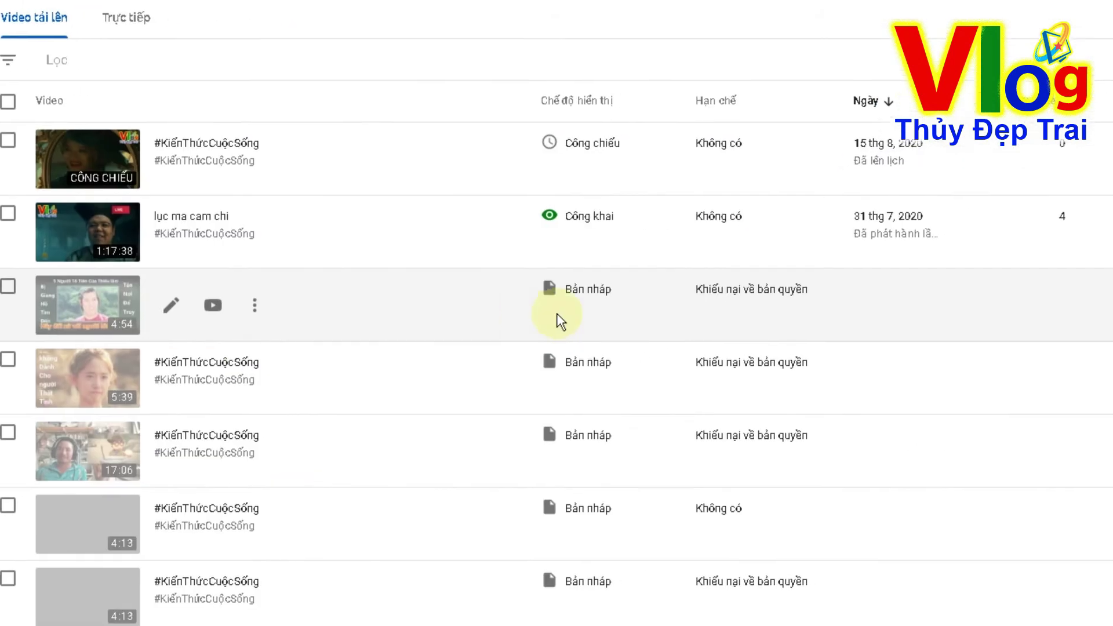
pyautogui.moveTo(543, 289)
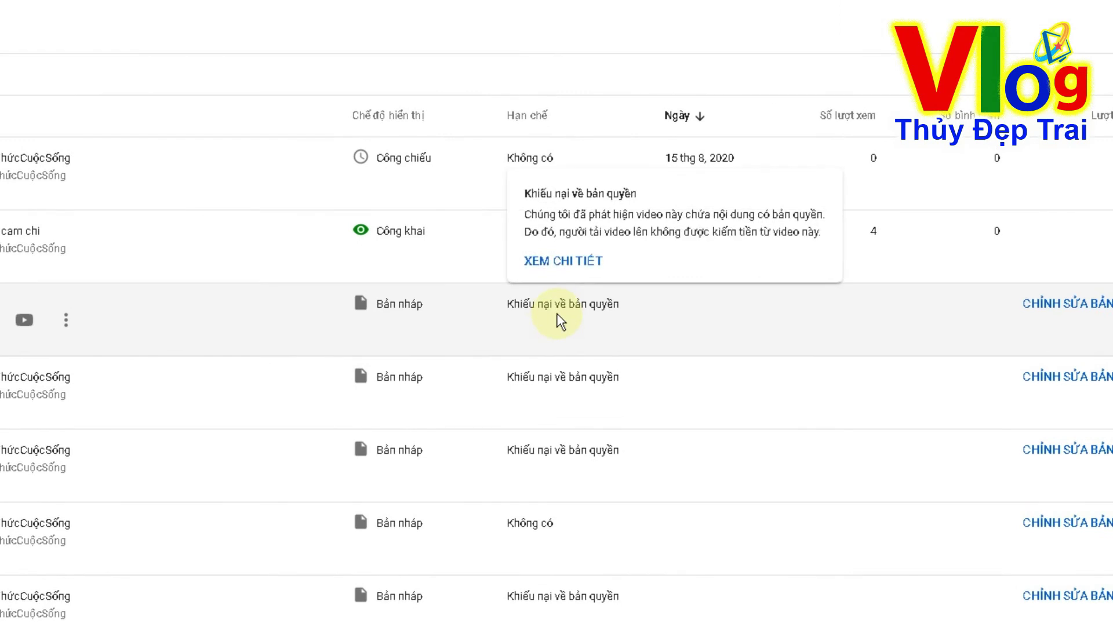
pyautogui.scroll(-1, 560, 321)
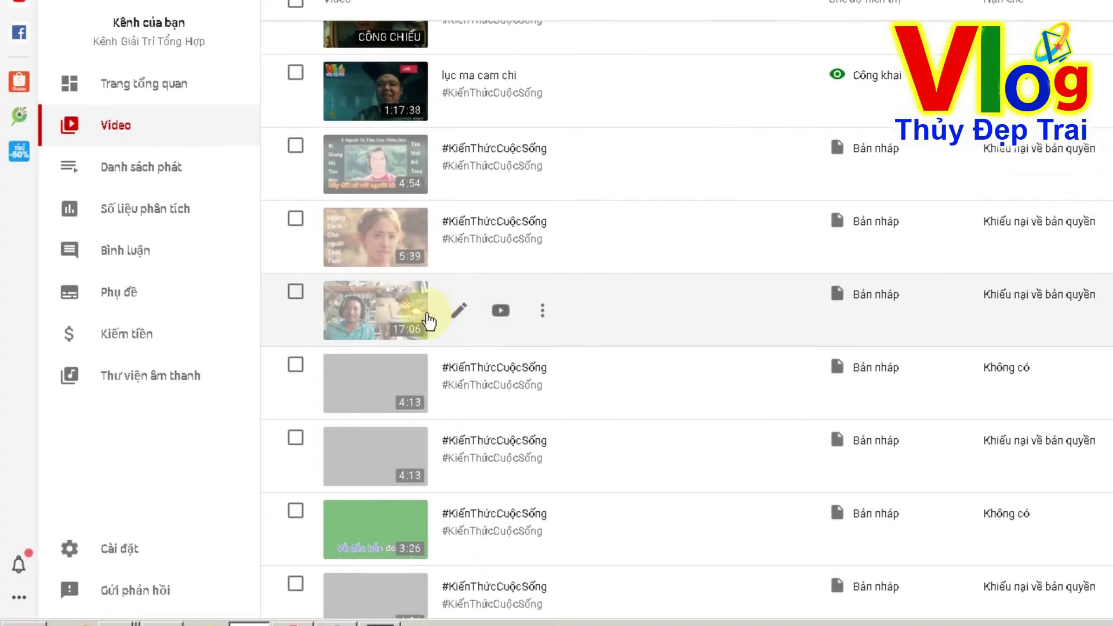
pyautogui.moveTo(634, 248)
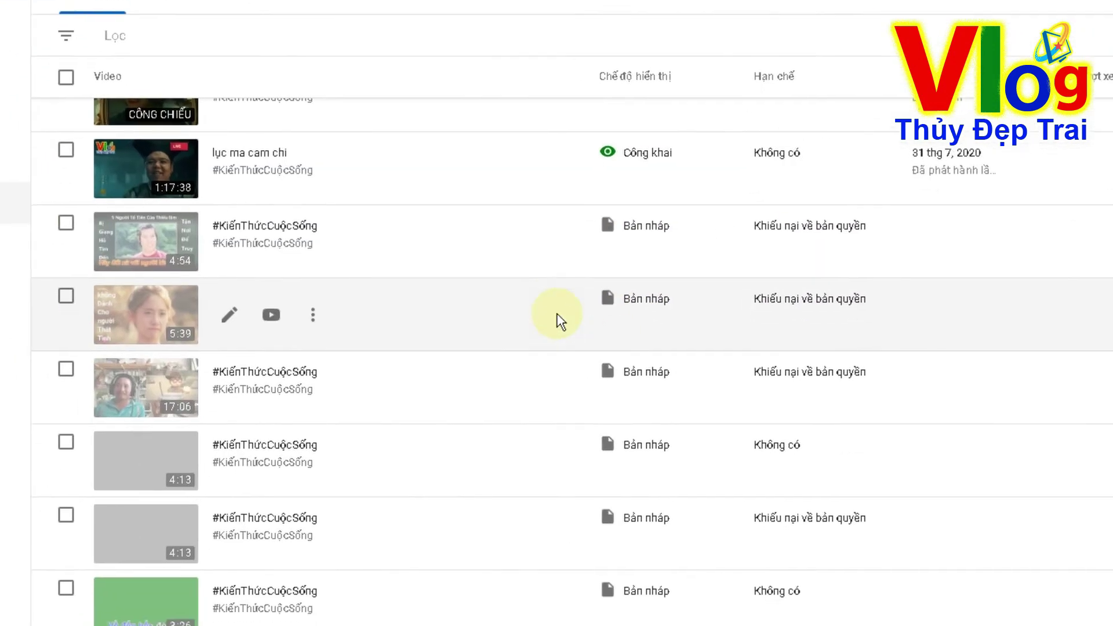
pyautogui.scroll(1, 561, 321)
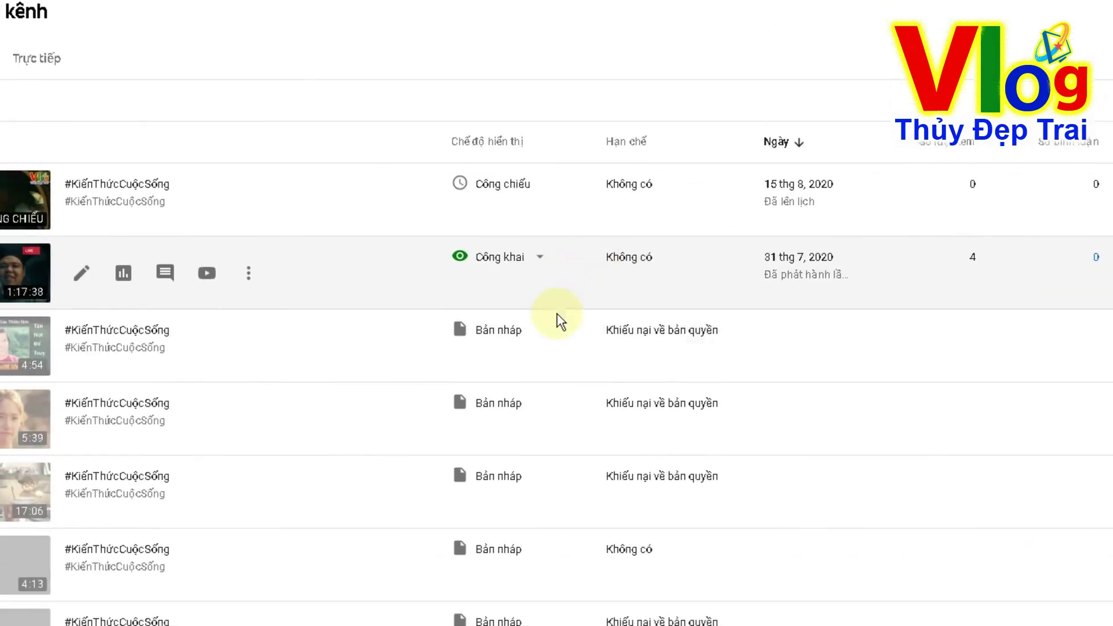
pyautogui.moveTo(1090, 318)
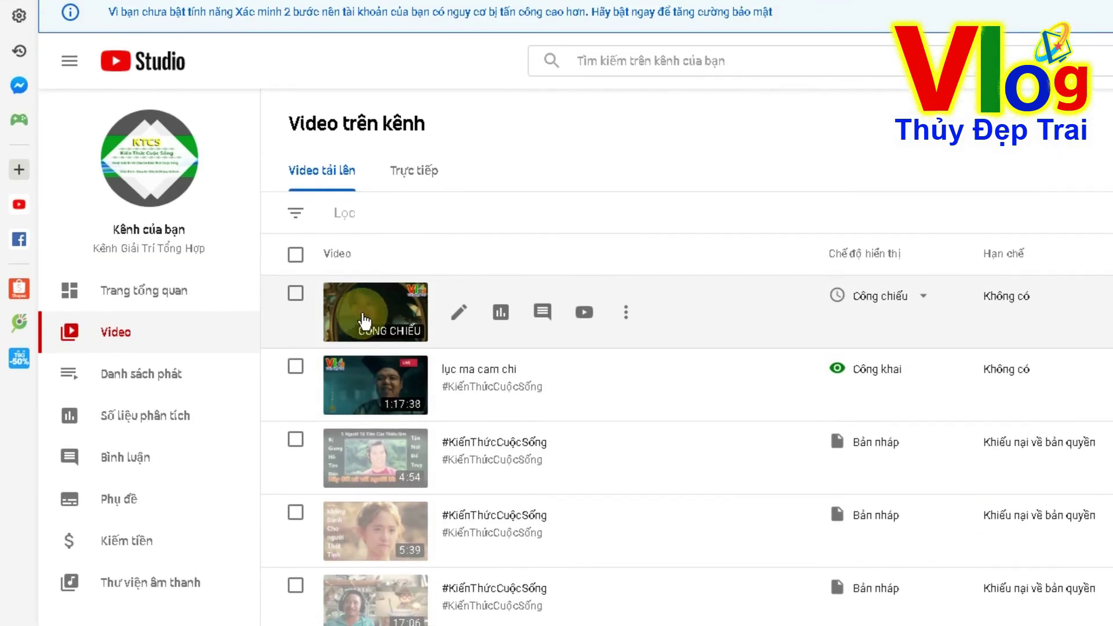
# - Look over the channel dashboard's latest video performance and reopen the channel's video list
pyautogui.click(371, 320)
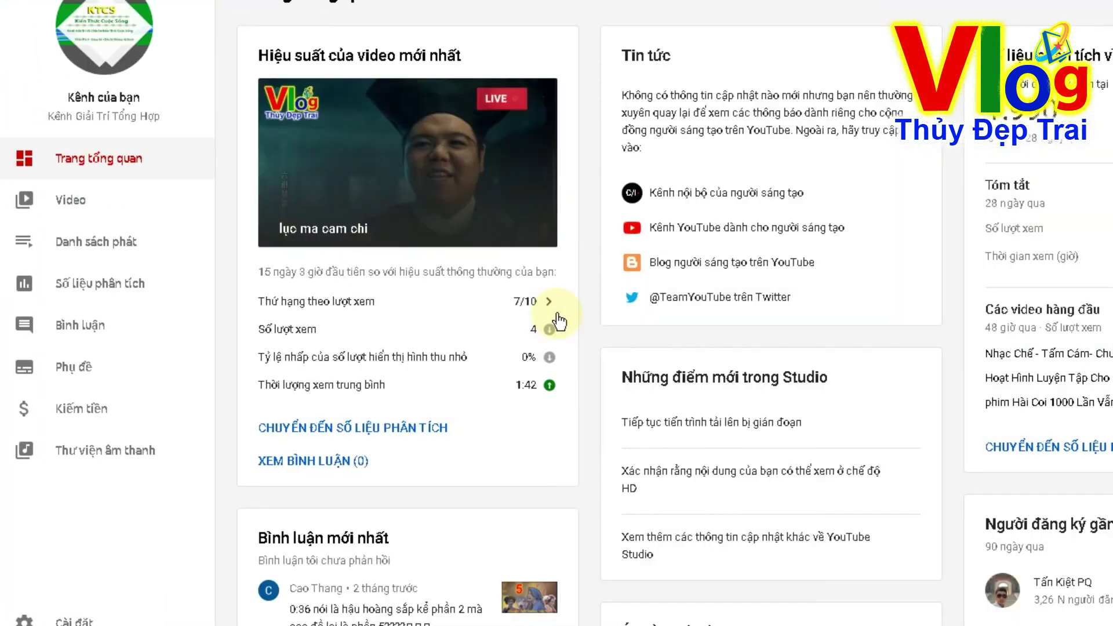
pyautogui.scroll(-2, 289, 322)
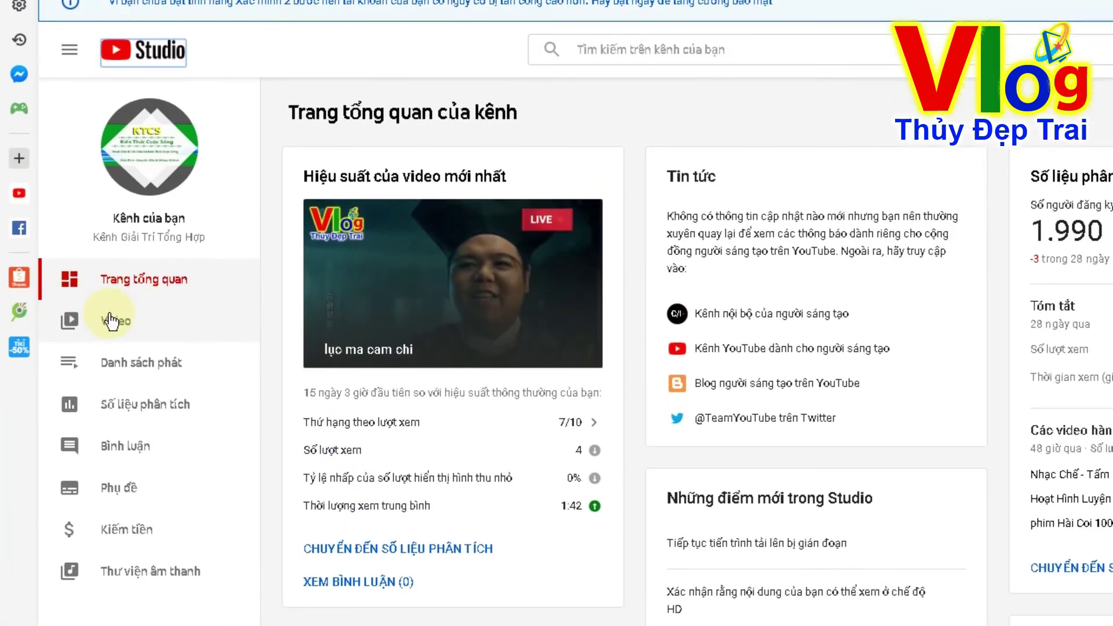
pyautogui.click(120, 241)
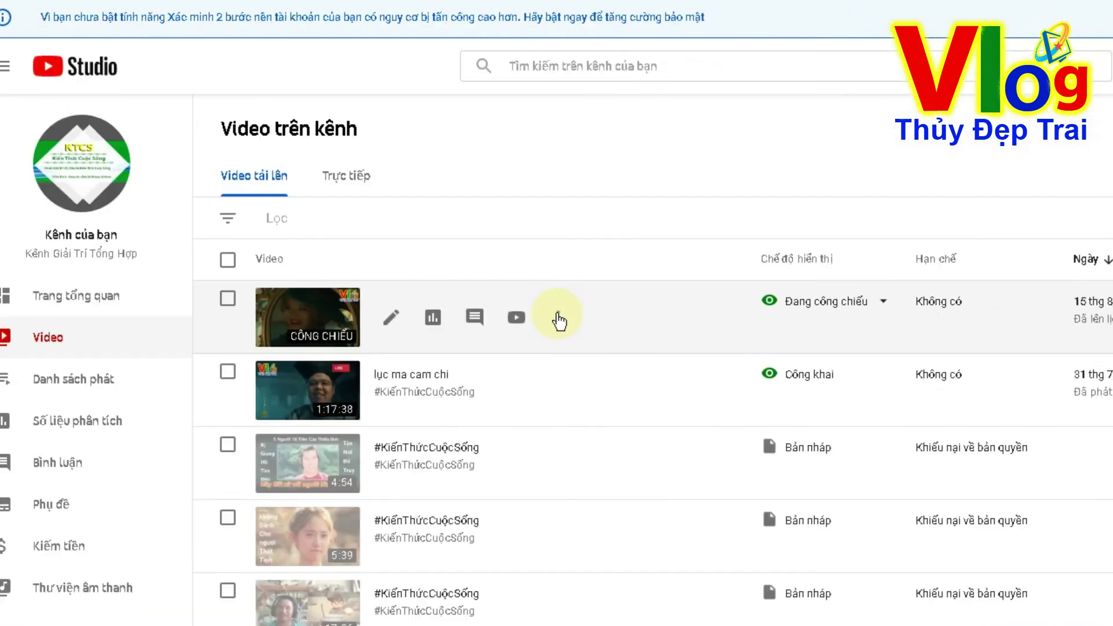
# - Open the premiering video's watch page from its details and dismiss the download overlay
pyautogui.click(366, 321)
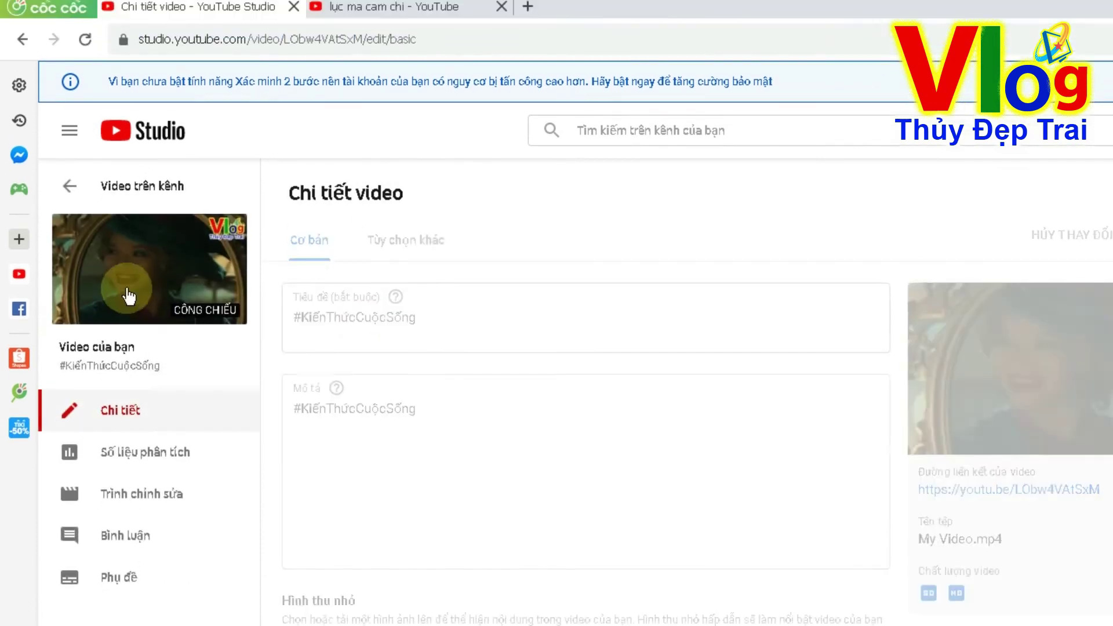
pyautogui.click(149, 276)
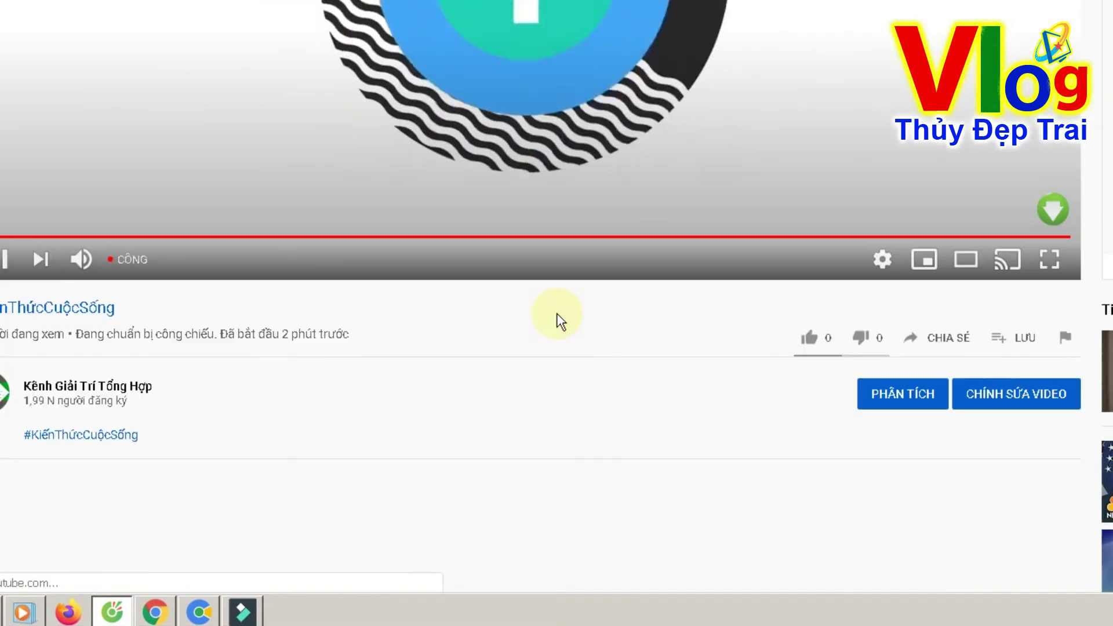
pyautogui.click(805, 339)
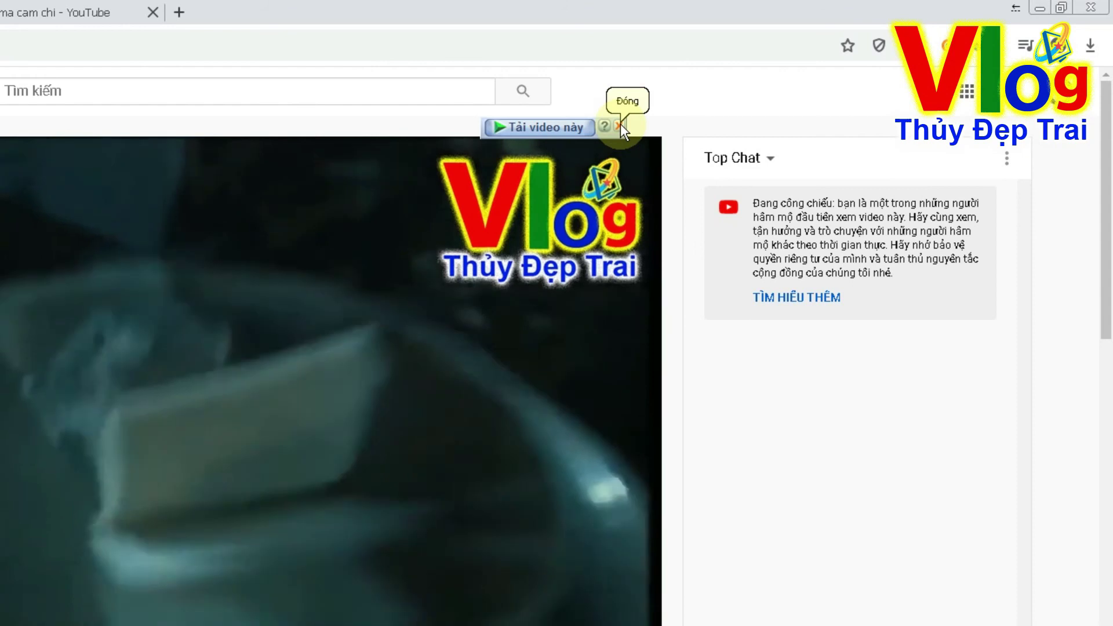
pyautogui.click(620, 125)
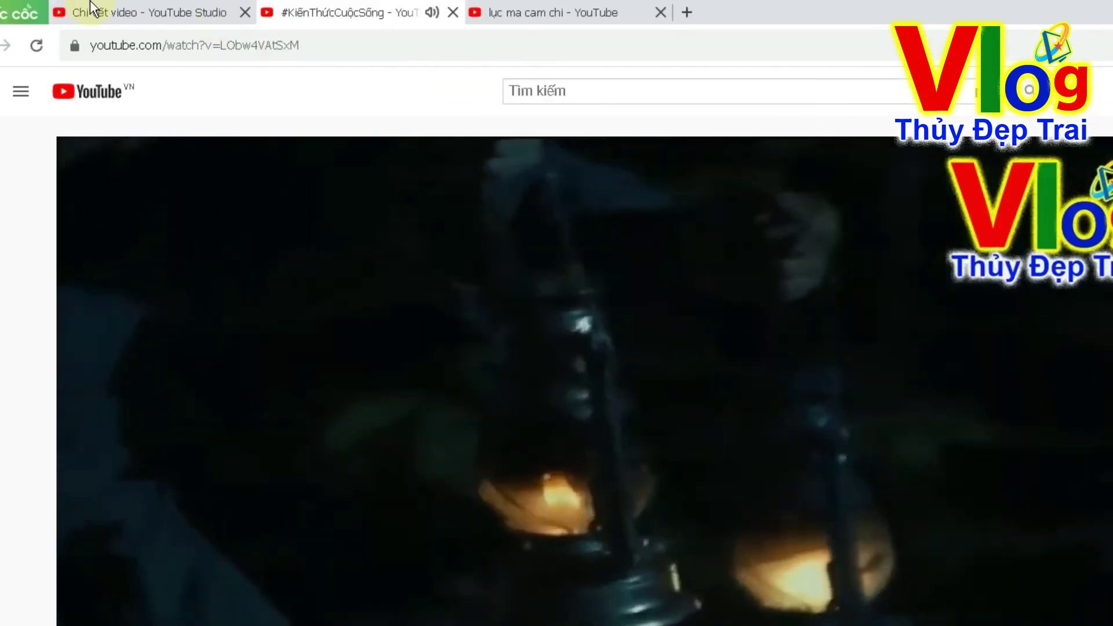
# - Return to the premiering video's details page and close the lục ma cam chi watch page
pyautogui.click(89, 7)
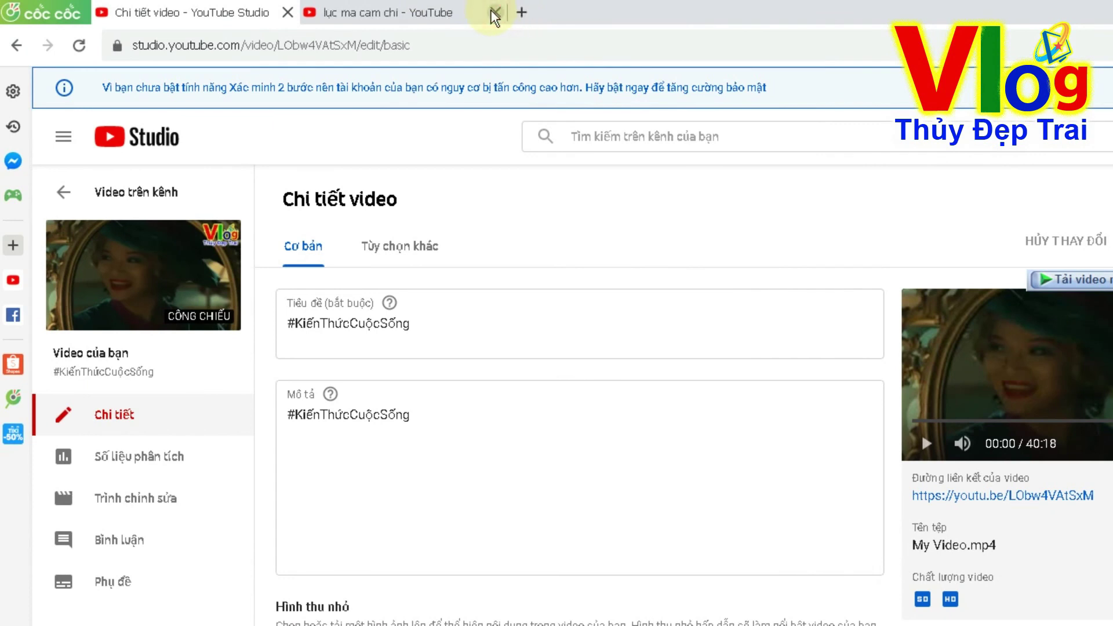
pyautogui.click(494, 13)
# - Play the My Video.mp4 preview from about 05:46 and enlarge it to full screen
pyautogui.click(1041, 360)
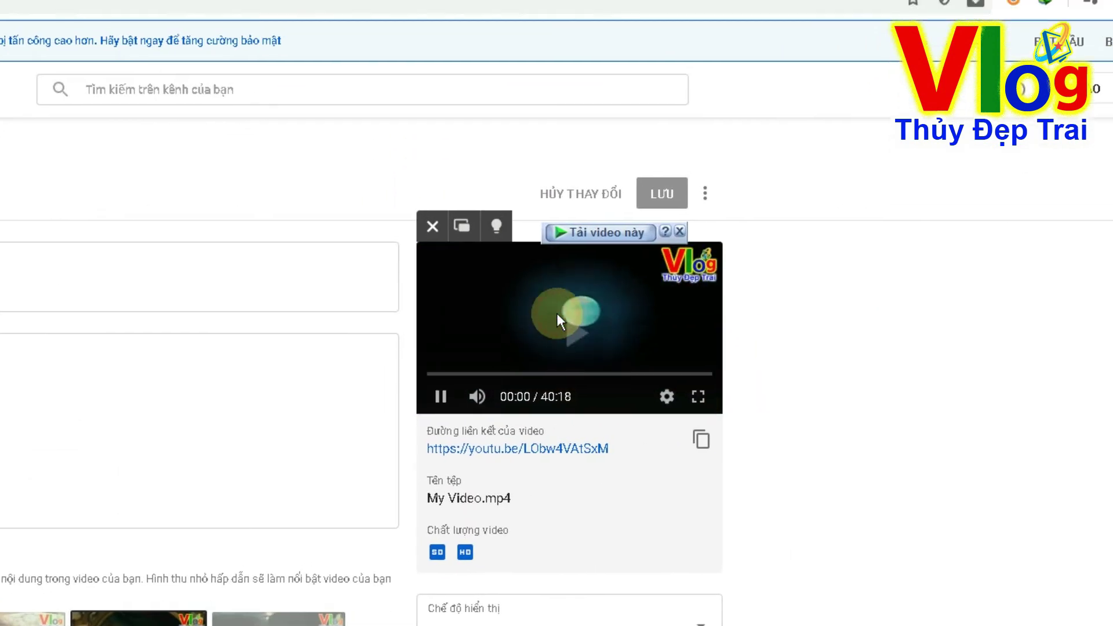
pyautogui.click(467, 374)
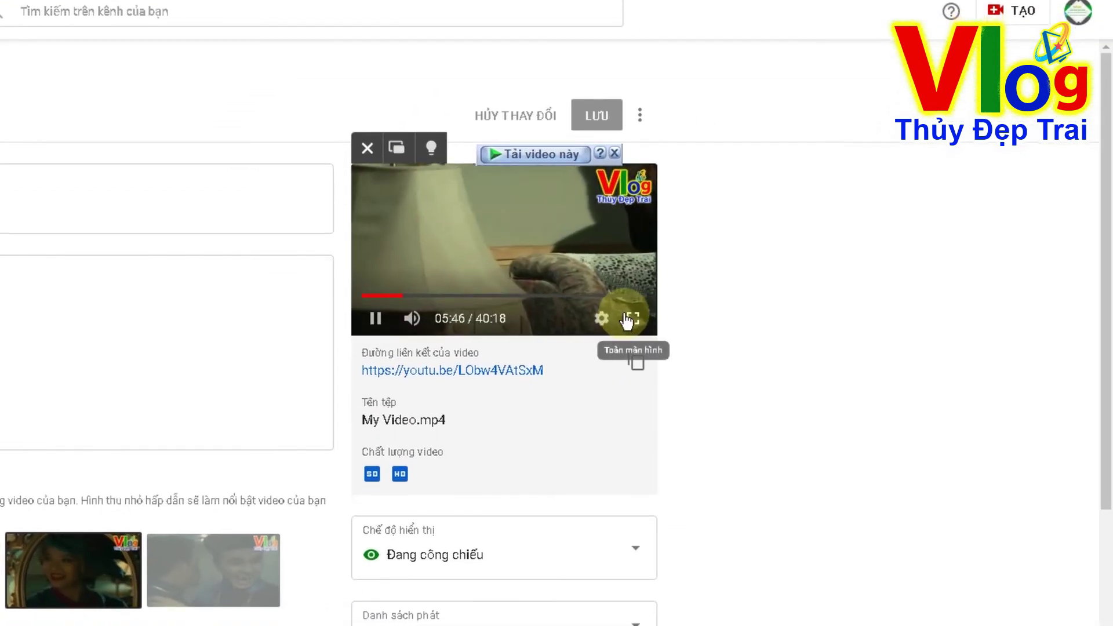
pyautogui.click(626, 319)
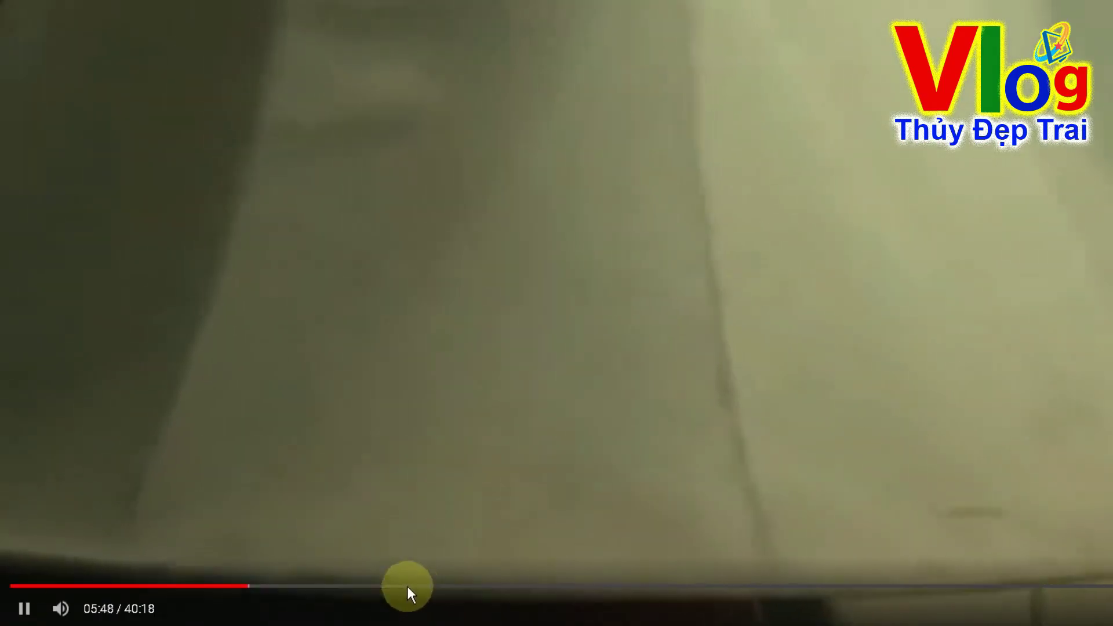
# - Sample the video at further points, including about 21:32 and 28:17, leave full screen and pause the preview
pyautogui.click(429, 585)
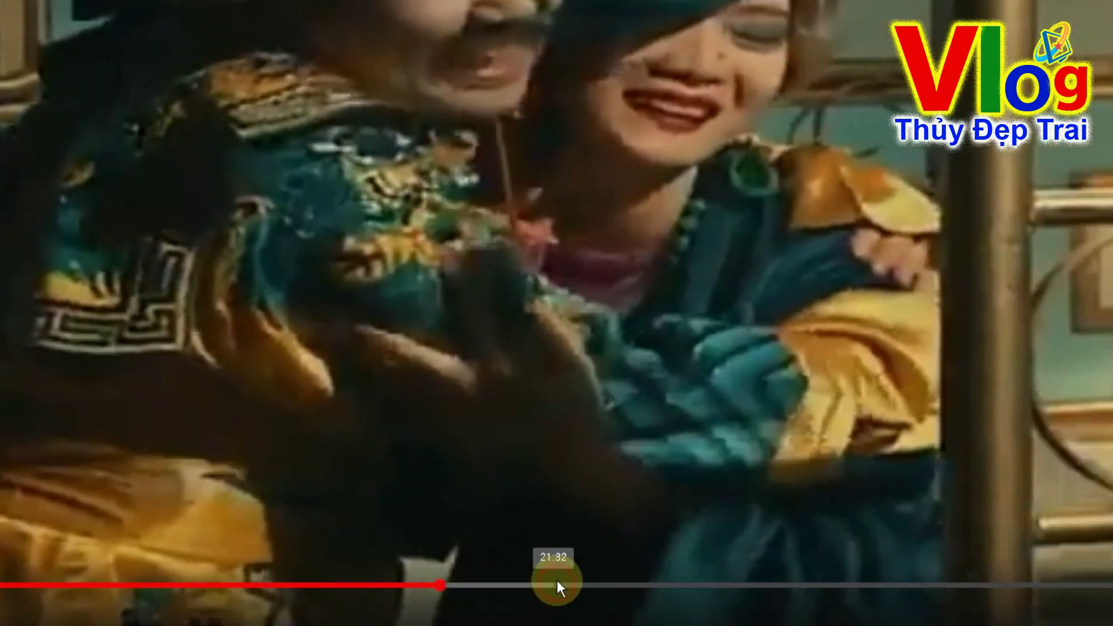
pyautogui.click(557, 583)
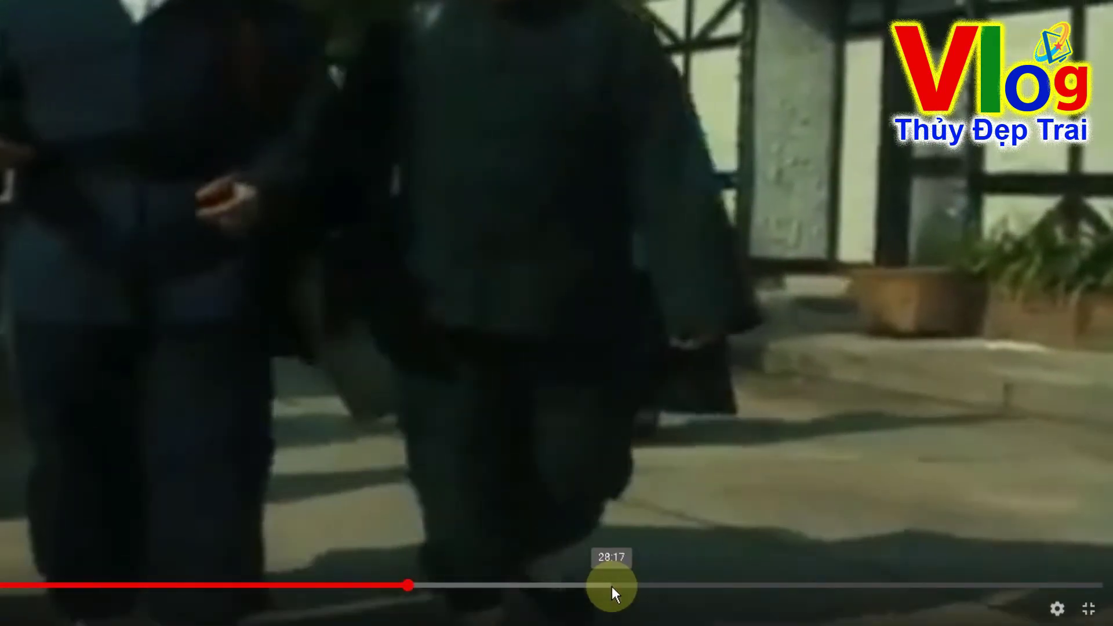
pyautogui.click(611, 585)
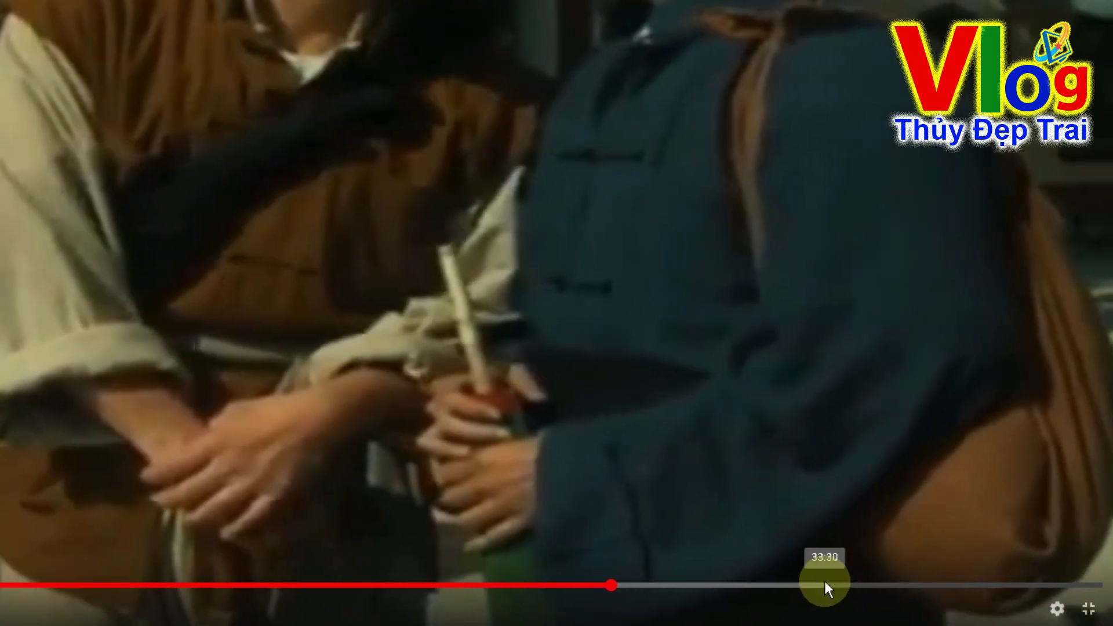
pyautogui.click(1088, 608)
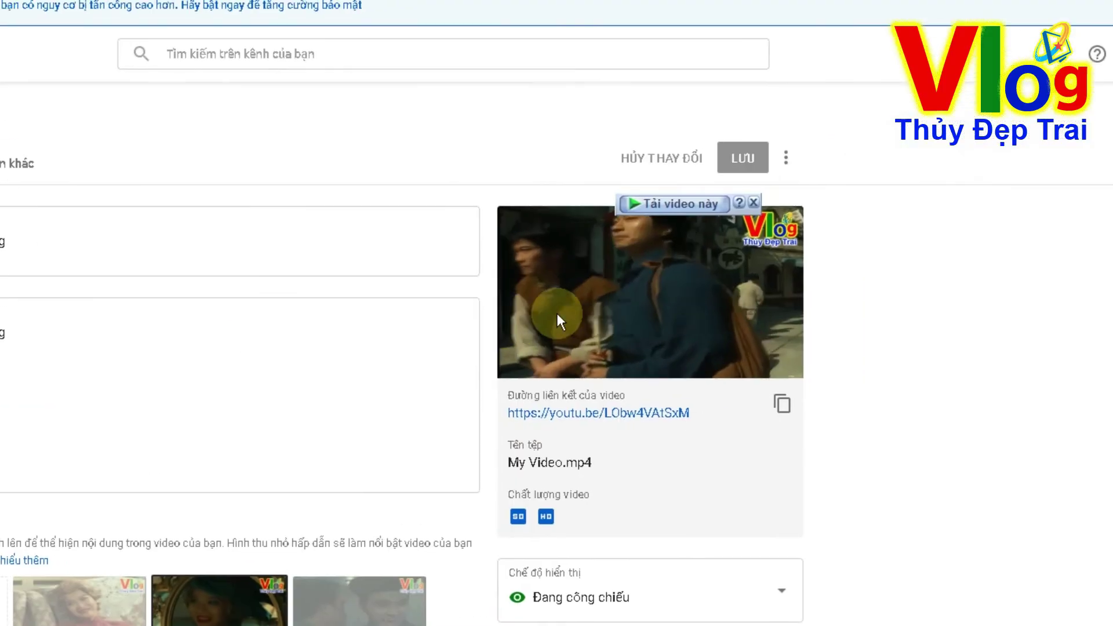
pyautogui.click(932, 222)
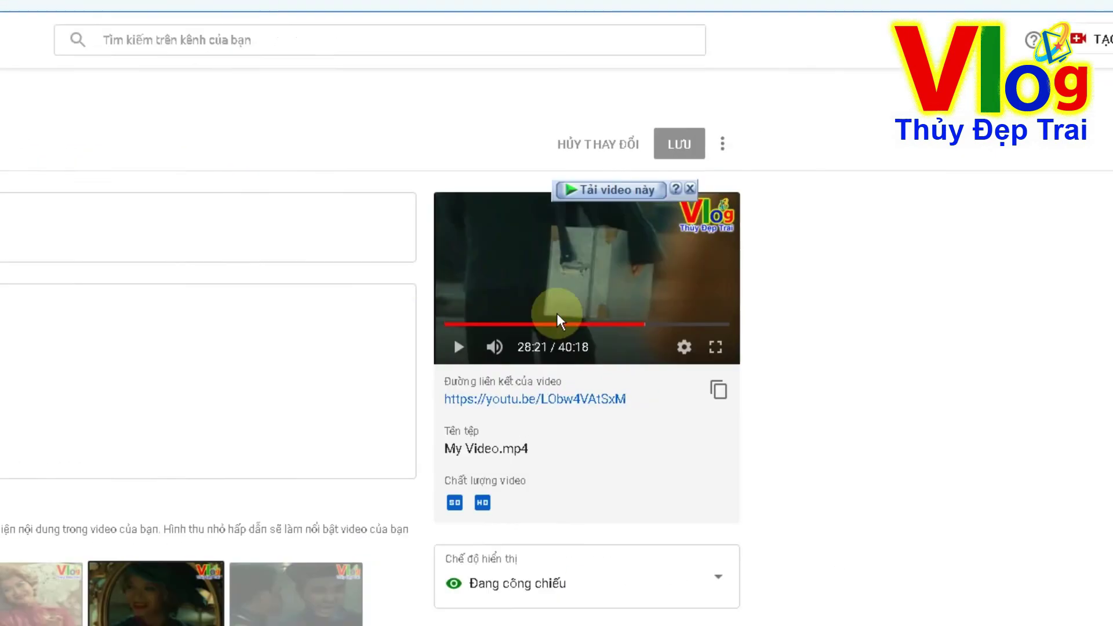